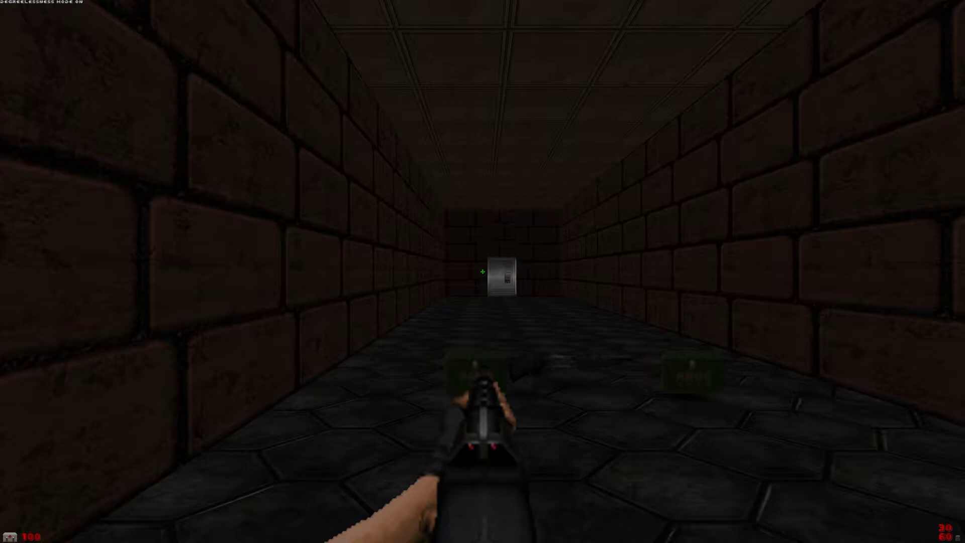
key("Tab")
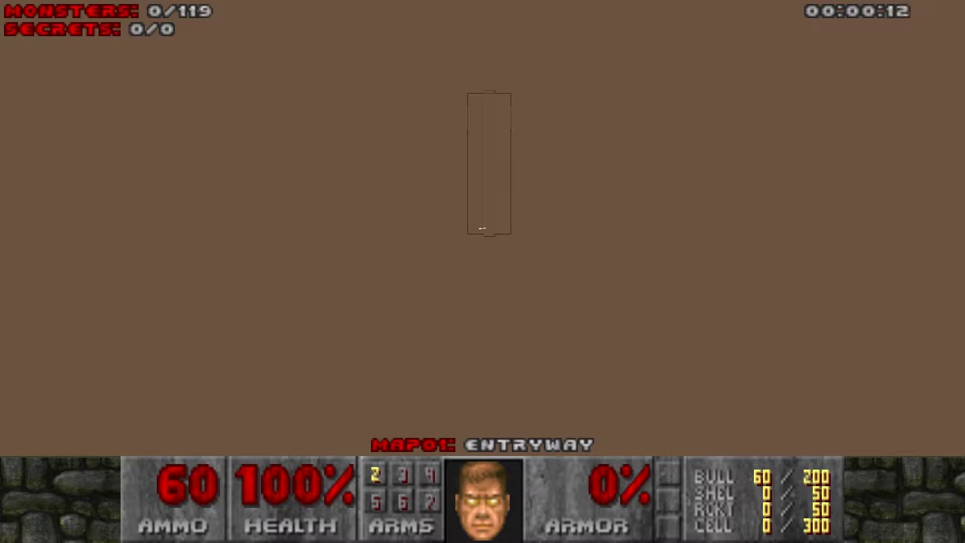
key("Tab")
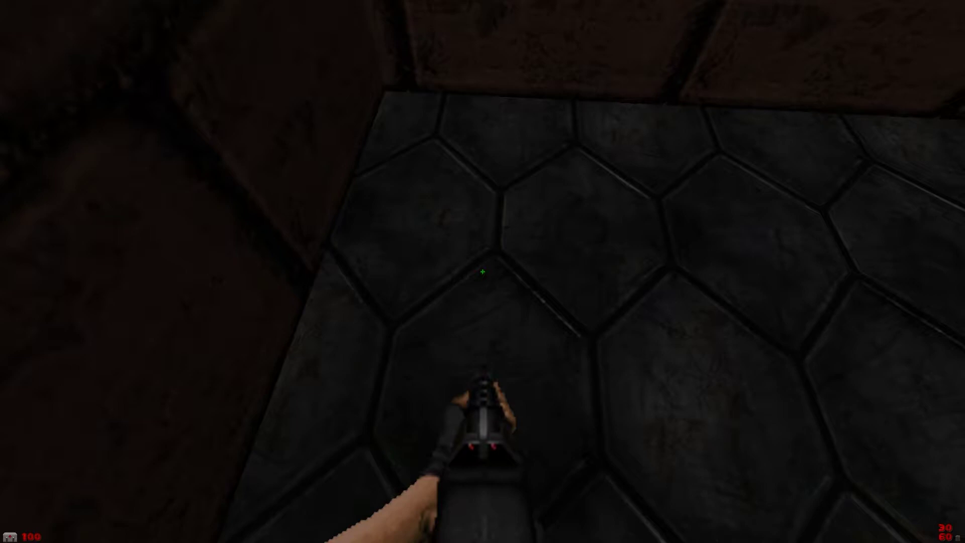
key("w")
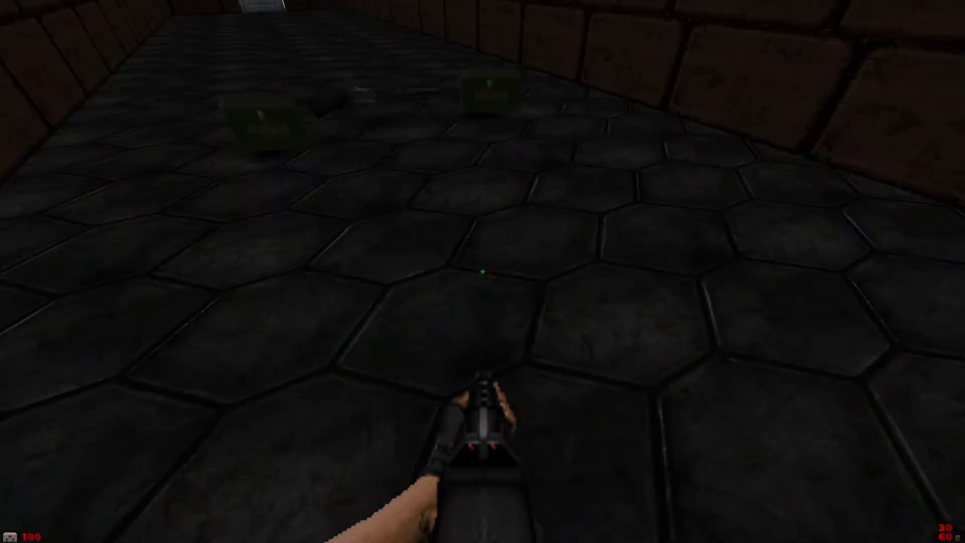
key("Left")
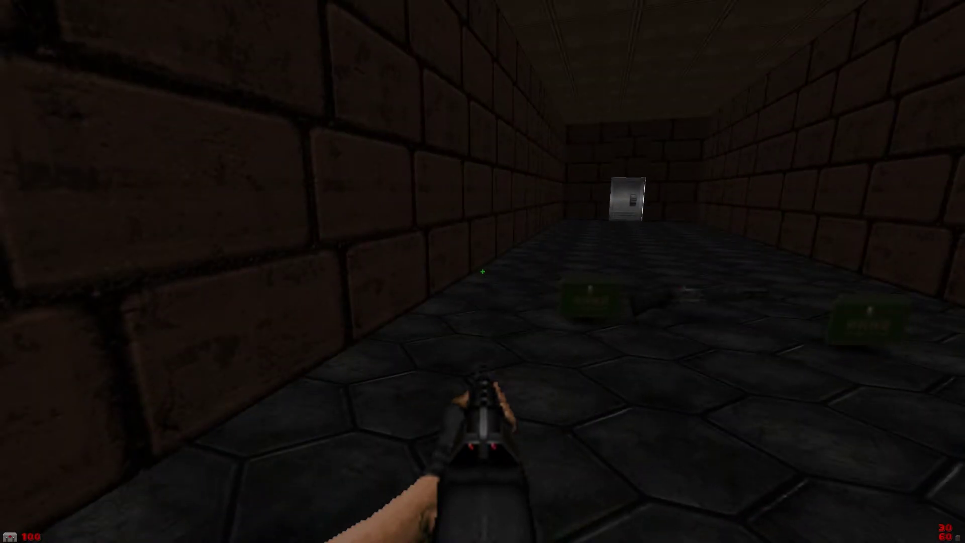
key("d")
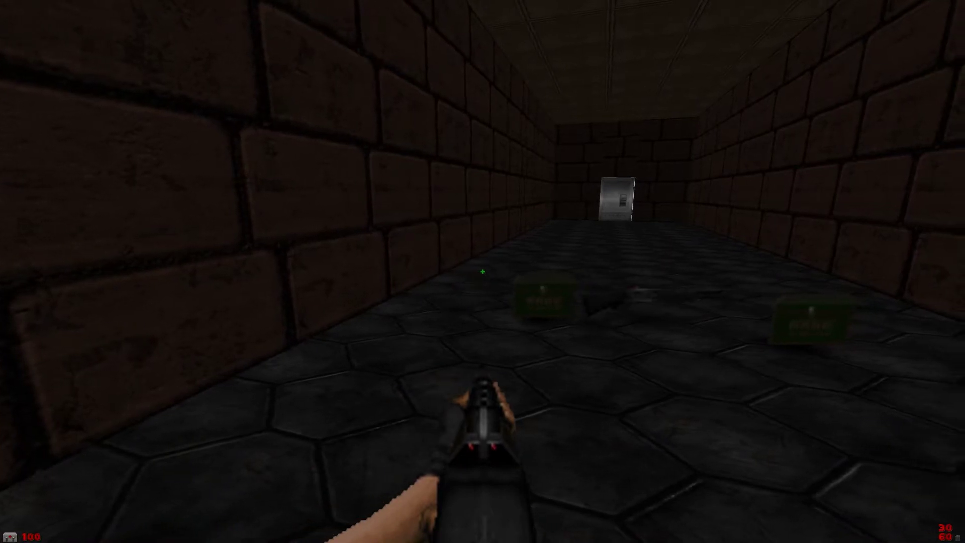
key("d")
key("d")
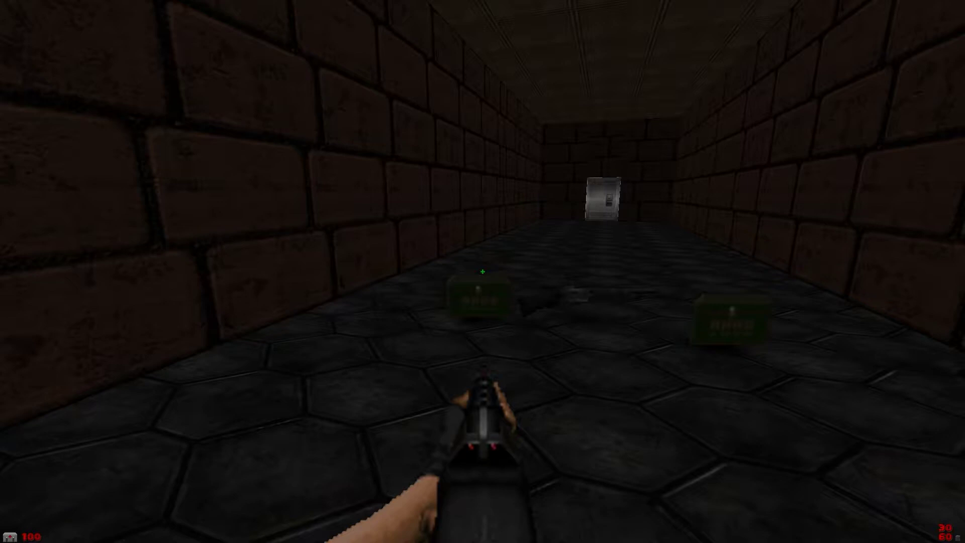
key("w")
key("a")
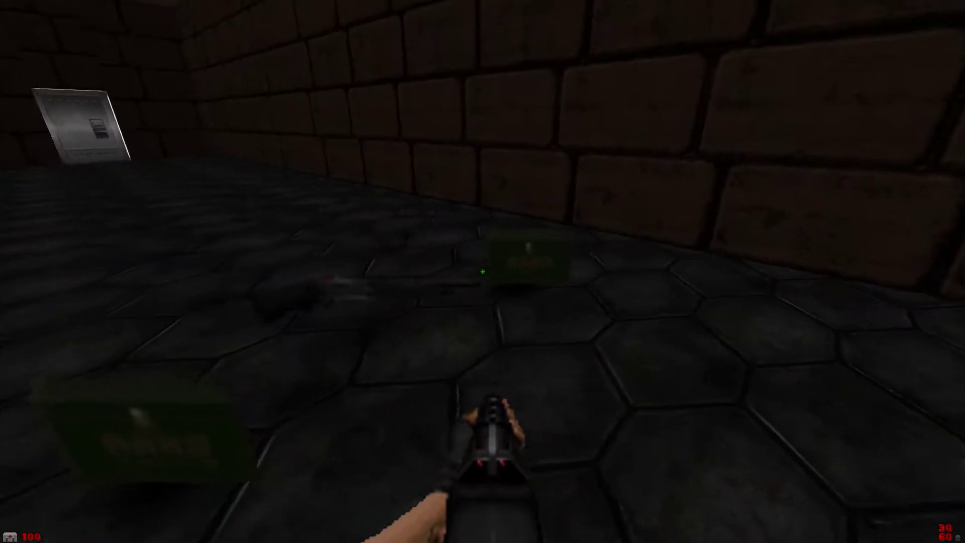
key("w")
key("d")
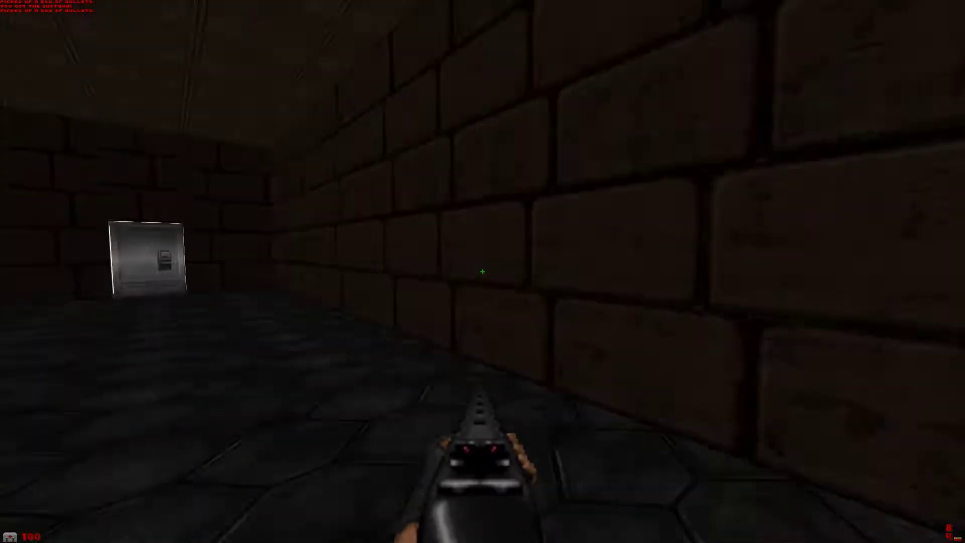
key("w")
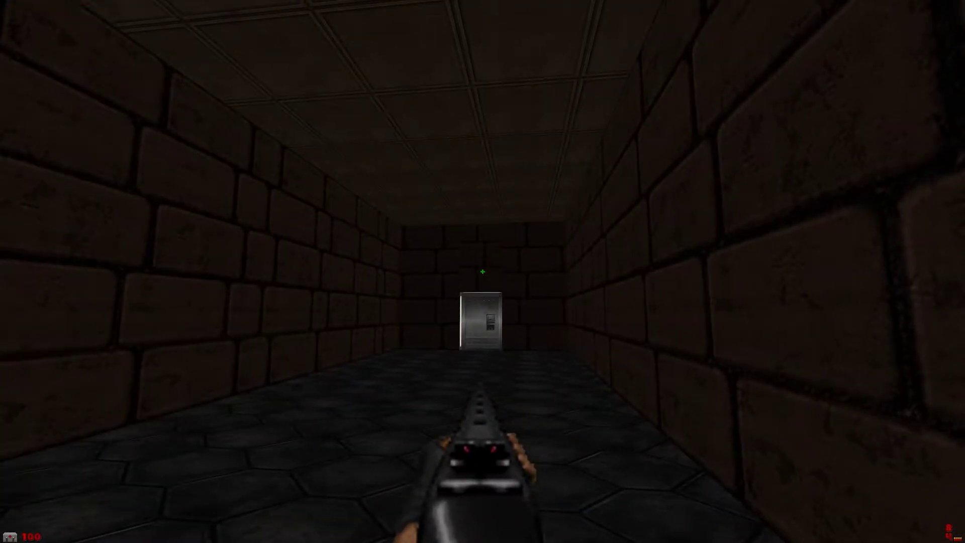
key("a")
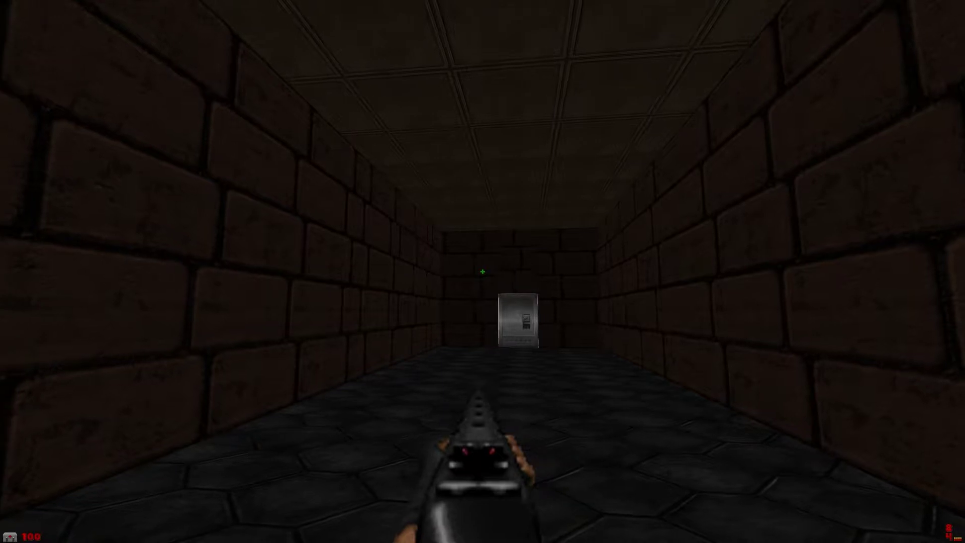
key("Left")
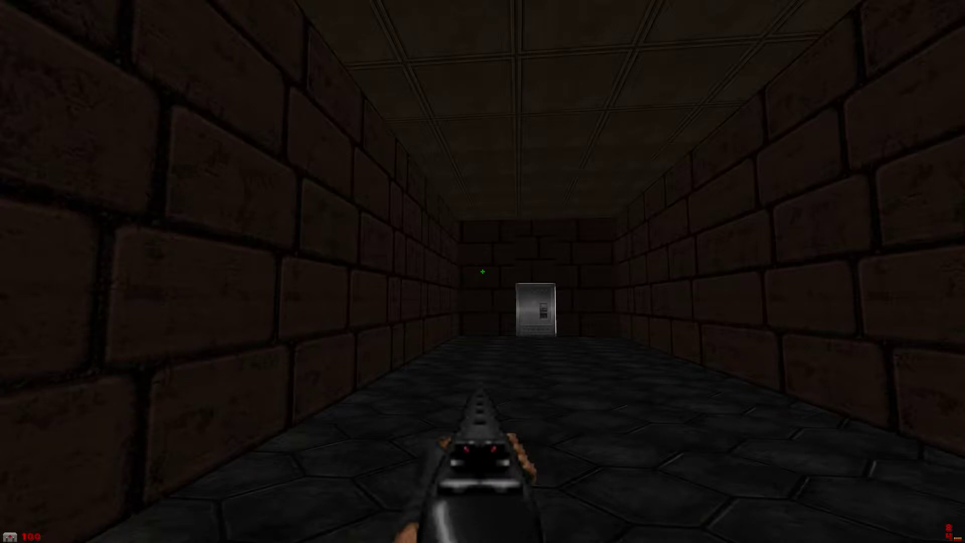
key("w")
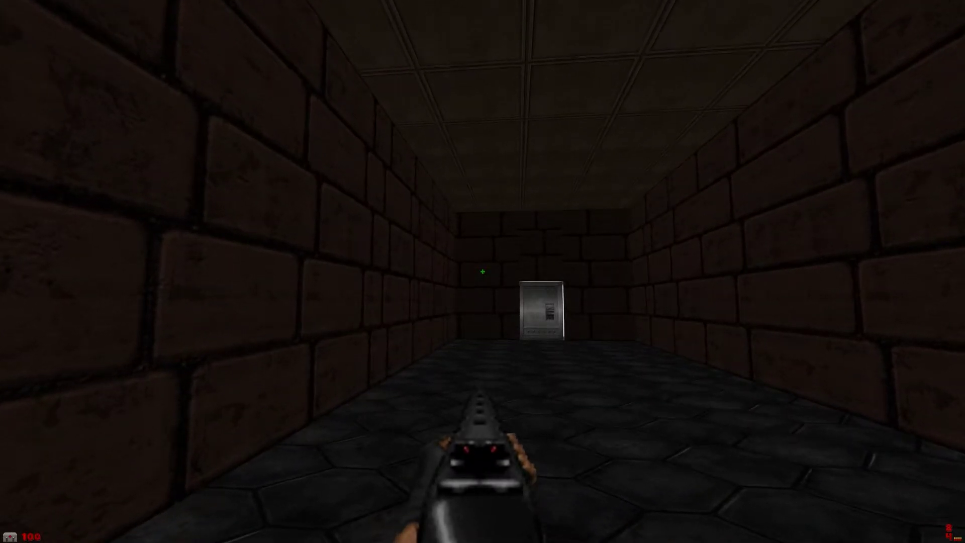
key("w")
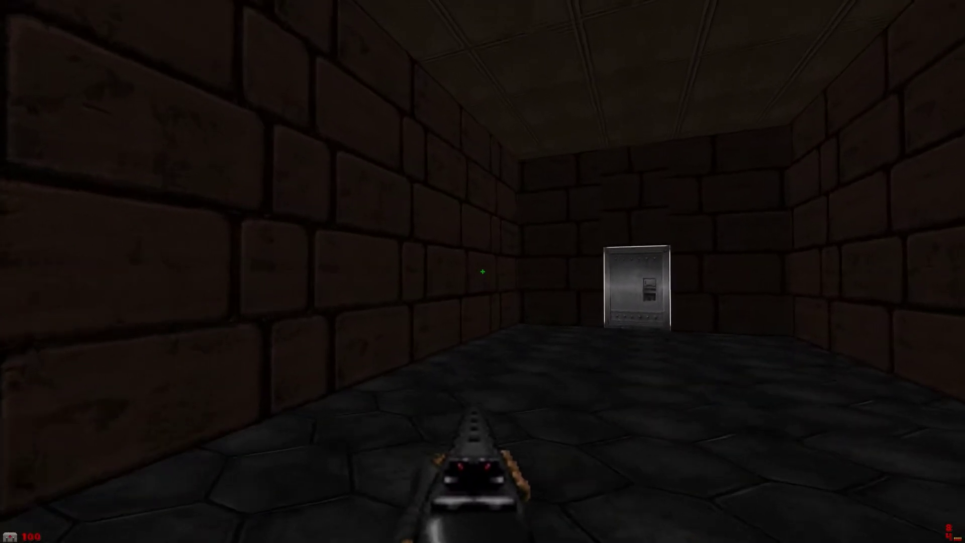
key("Up")
key("Right")
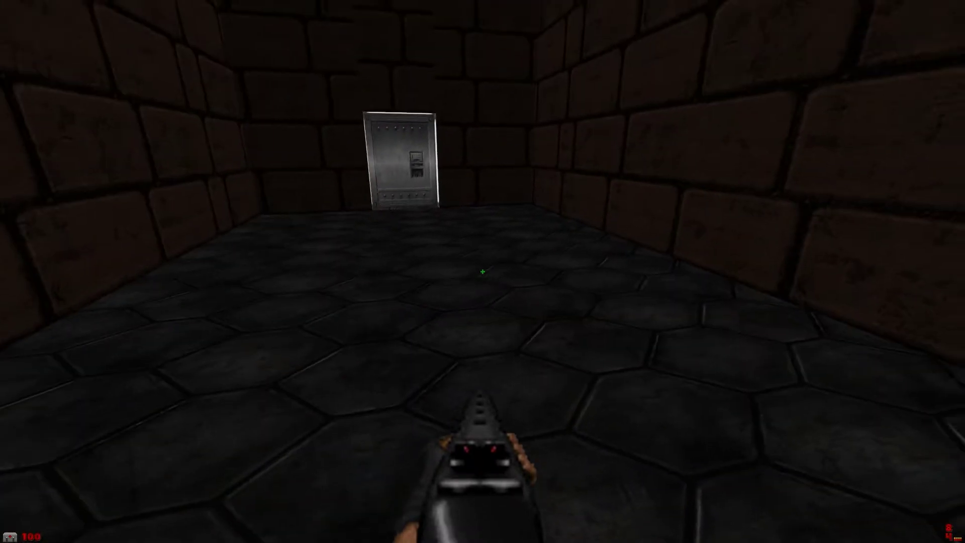
key("w")
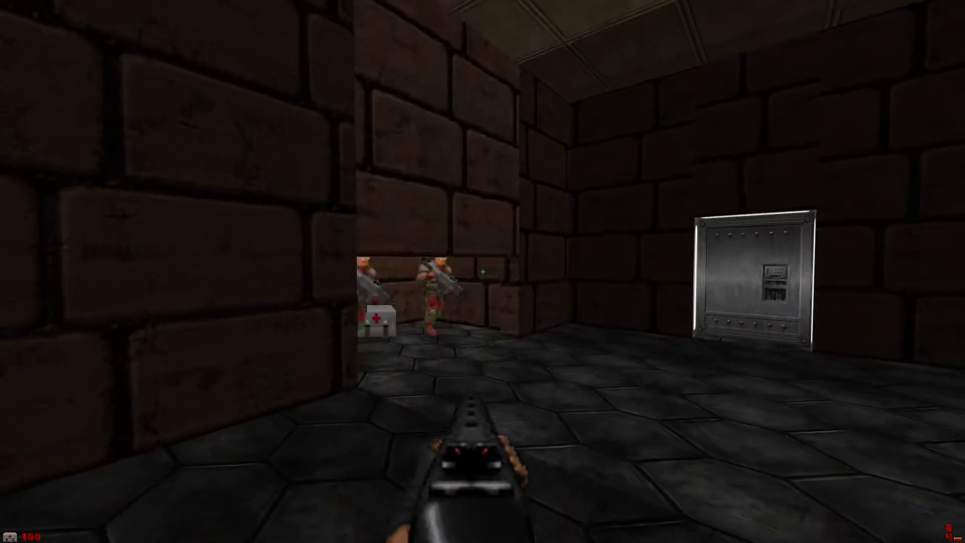
key("w")
left_click(483, 271)
key("s")
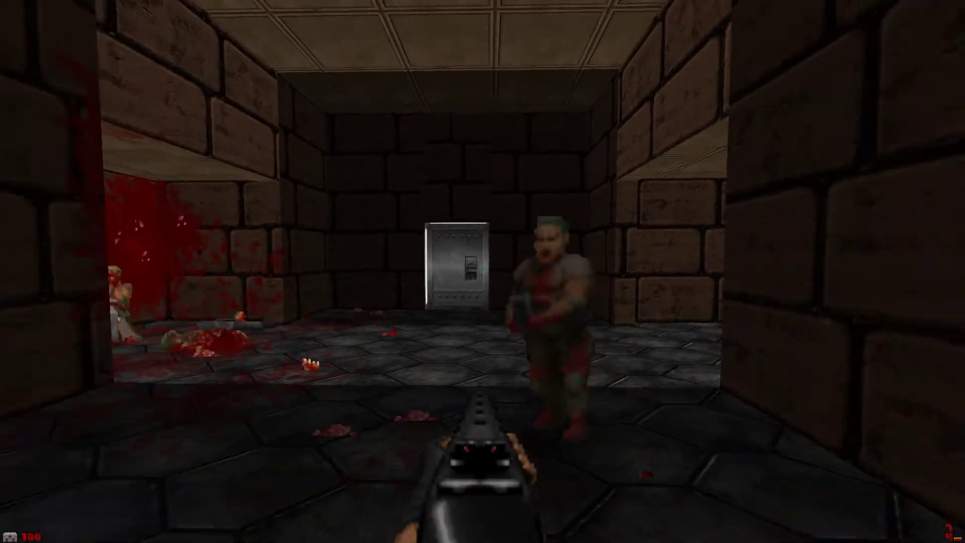
left_click(483, 271)
key("w")
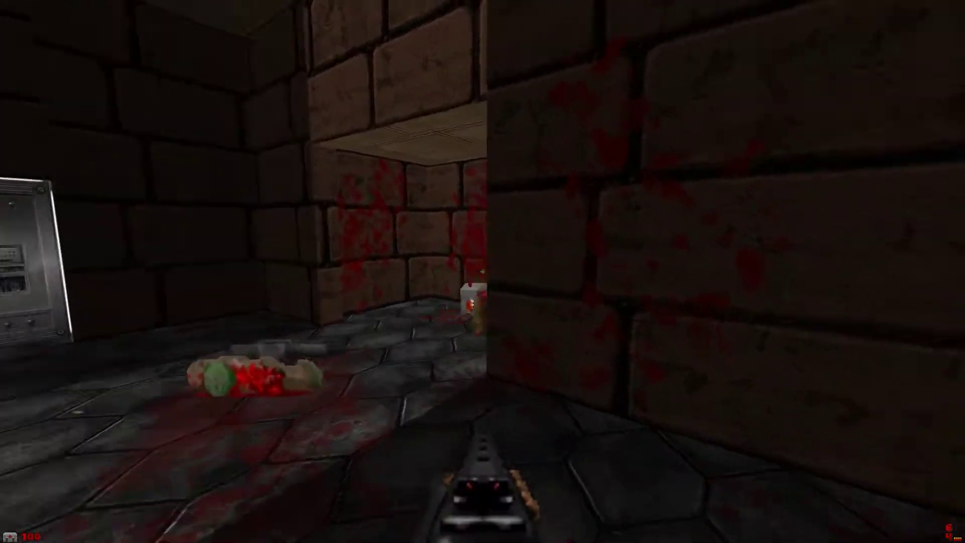
key("a")
left_click(483, 272)
key("w")
key("w")
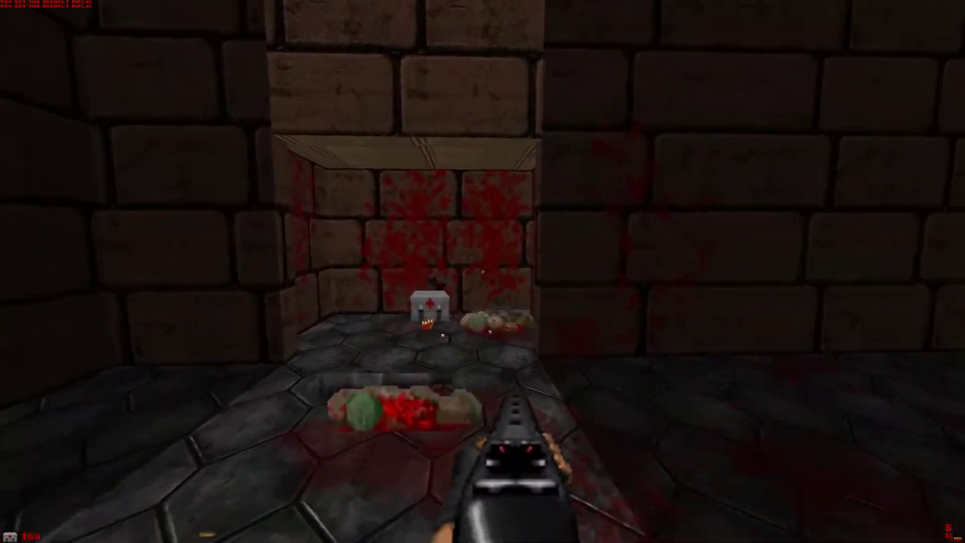
key("w")
key("a")
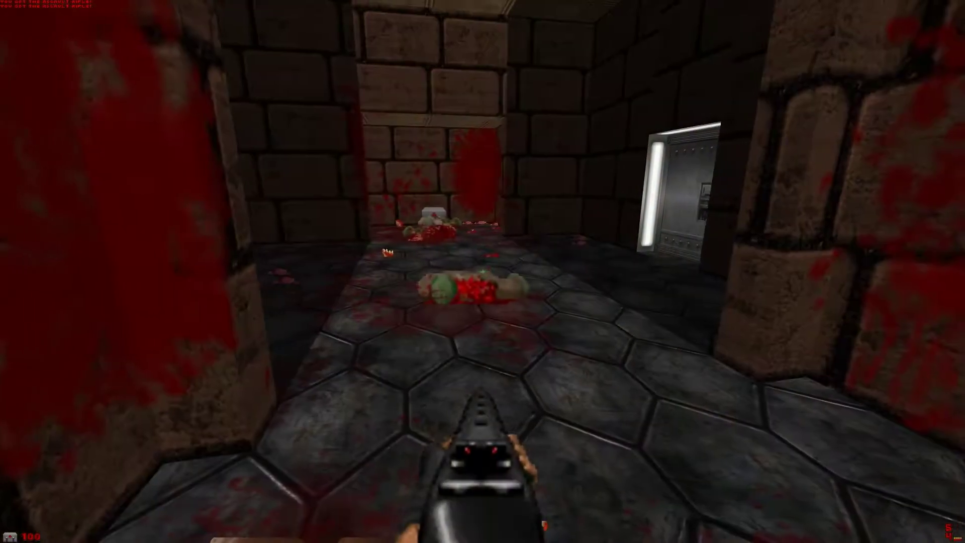
key("r")
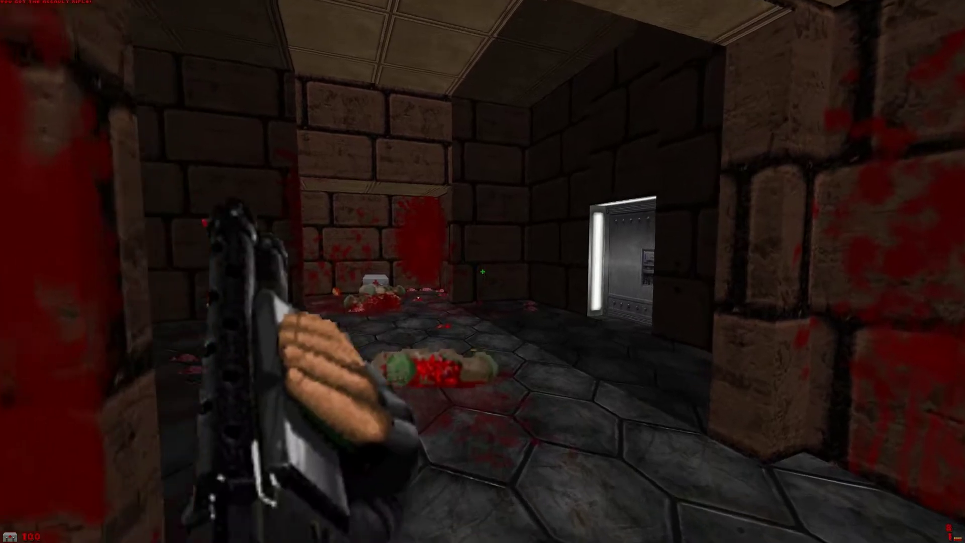
key("w")
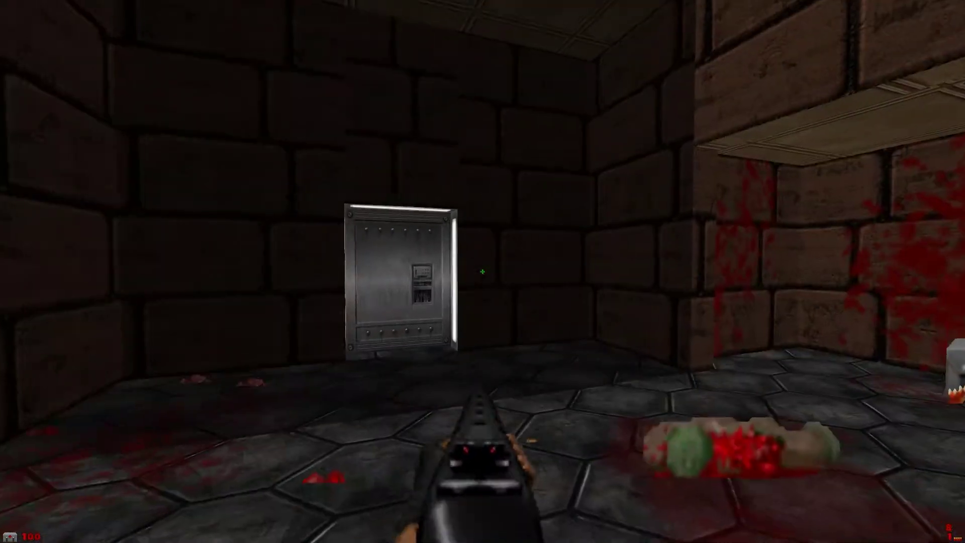
key("Right")
key("Up")
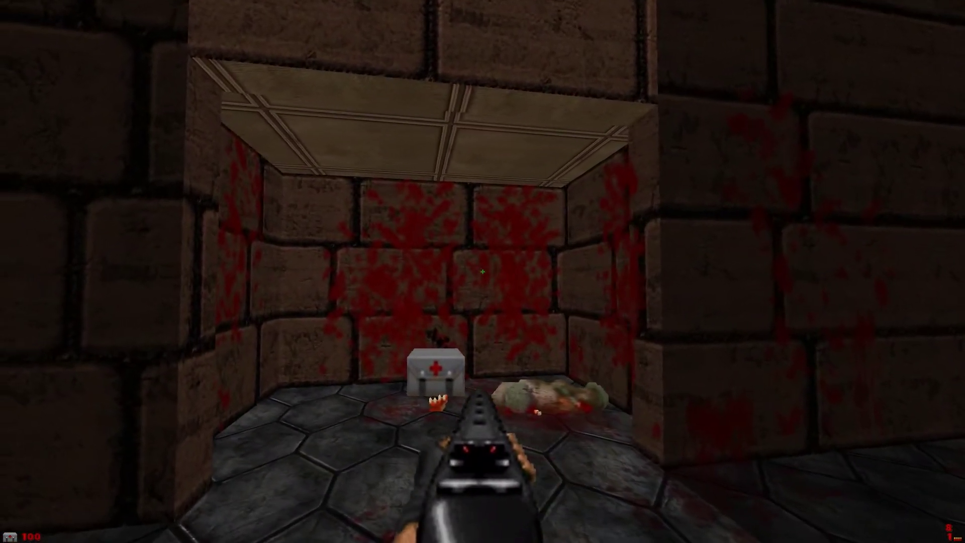
key("Left")
key("a")
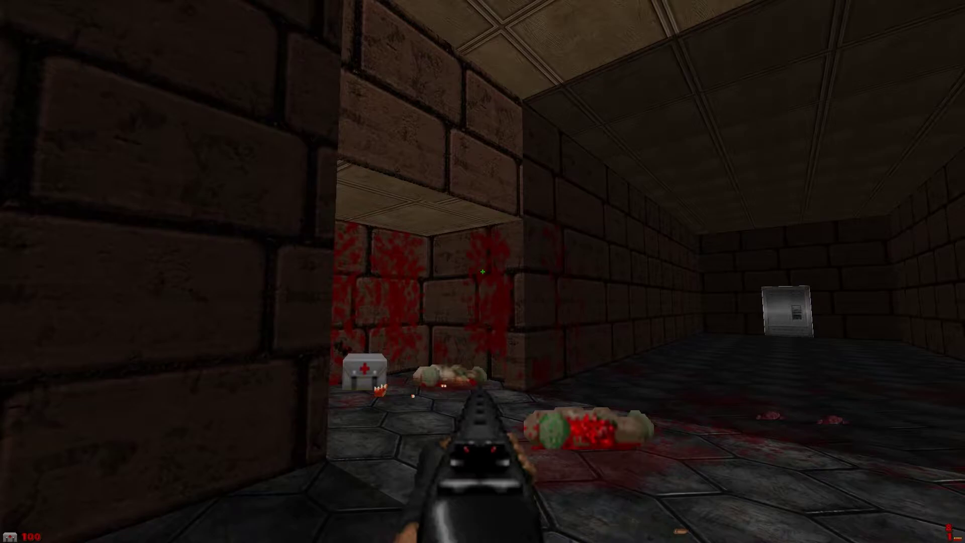
key("Up")
key("Right")
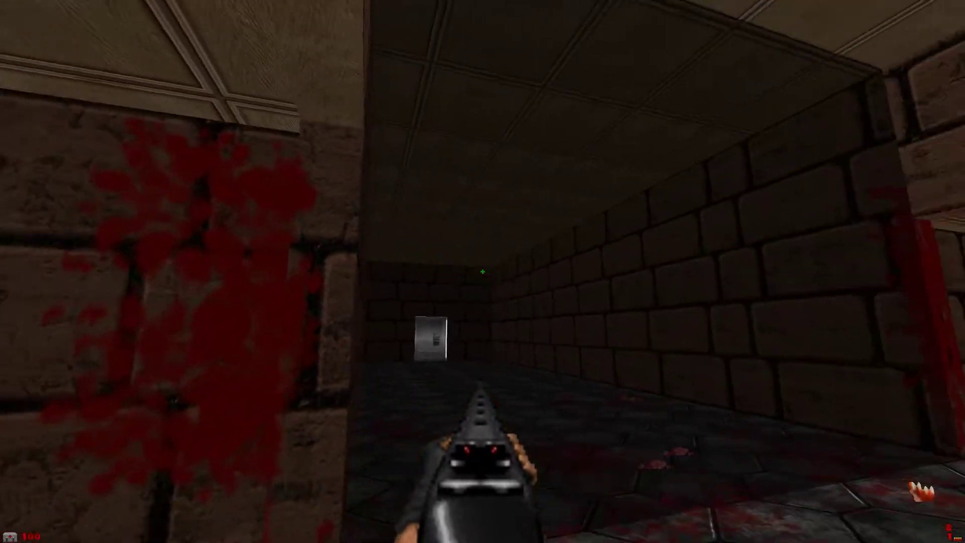
key("Up")
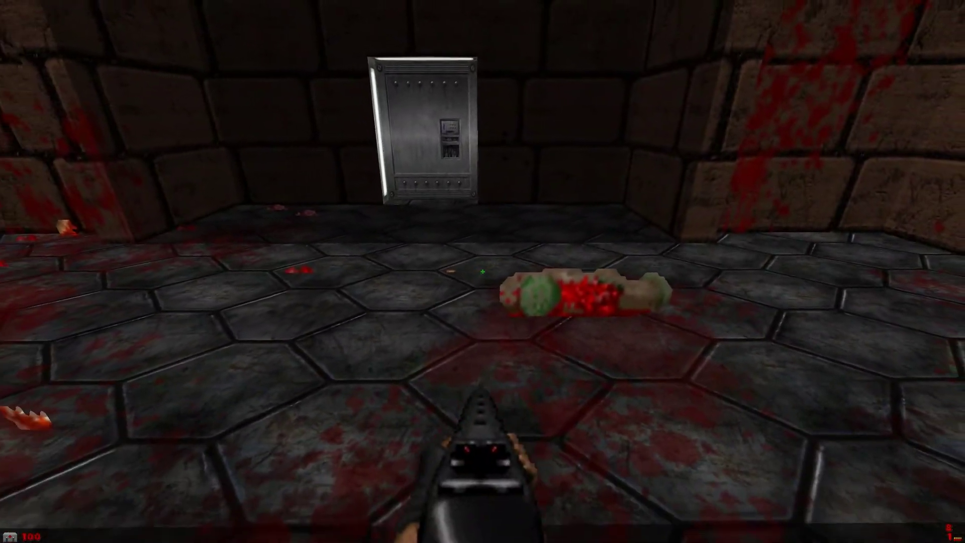
key("Down")
key("Left")
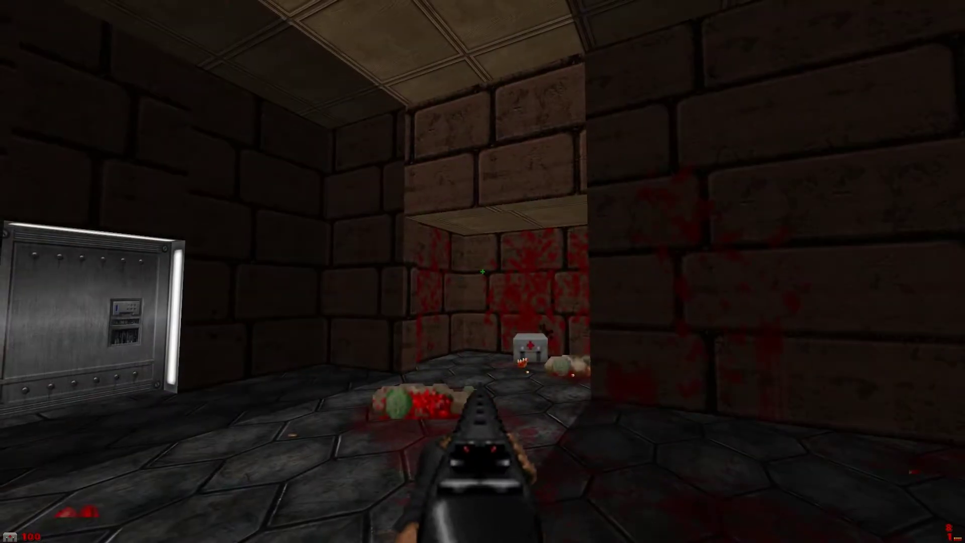
key("Up")
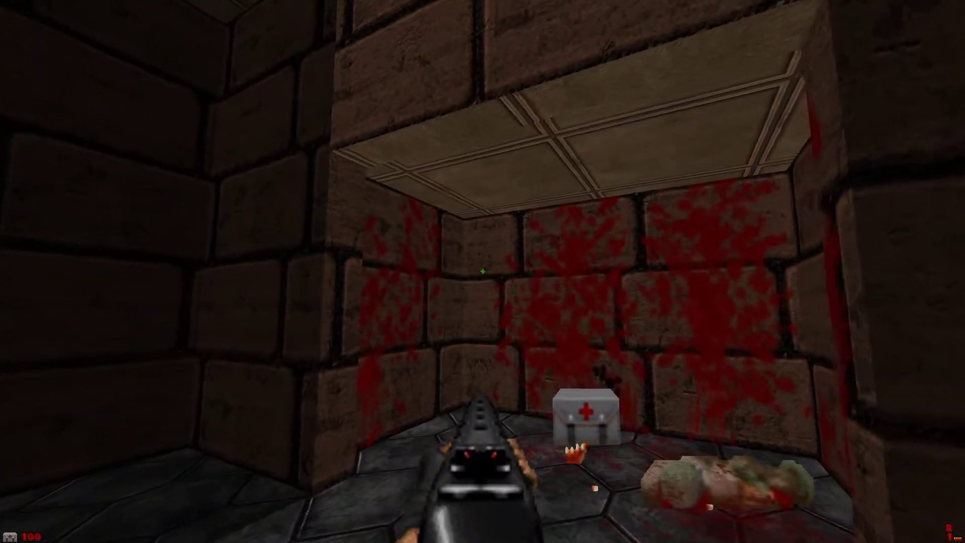
key("Up")
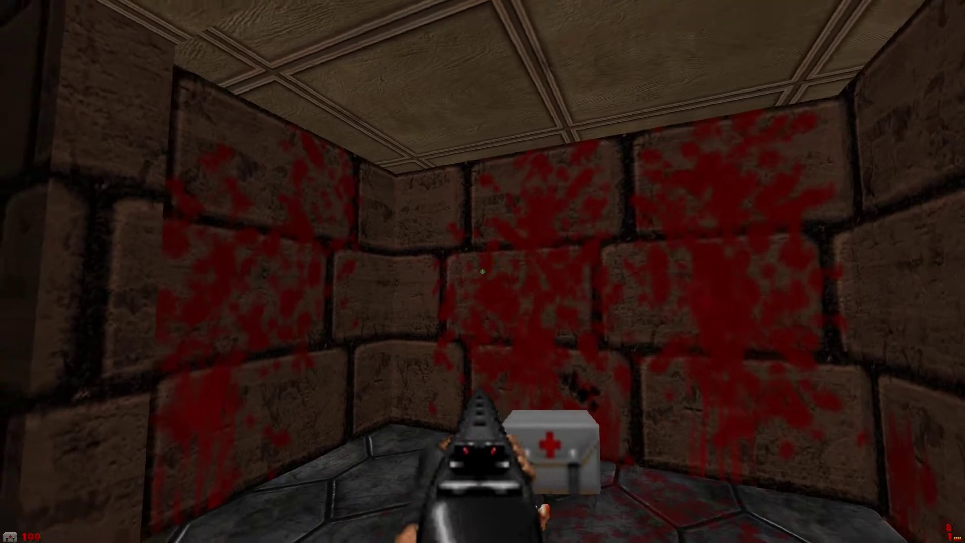
key("s")
key("a")
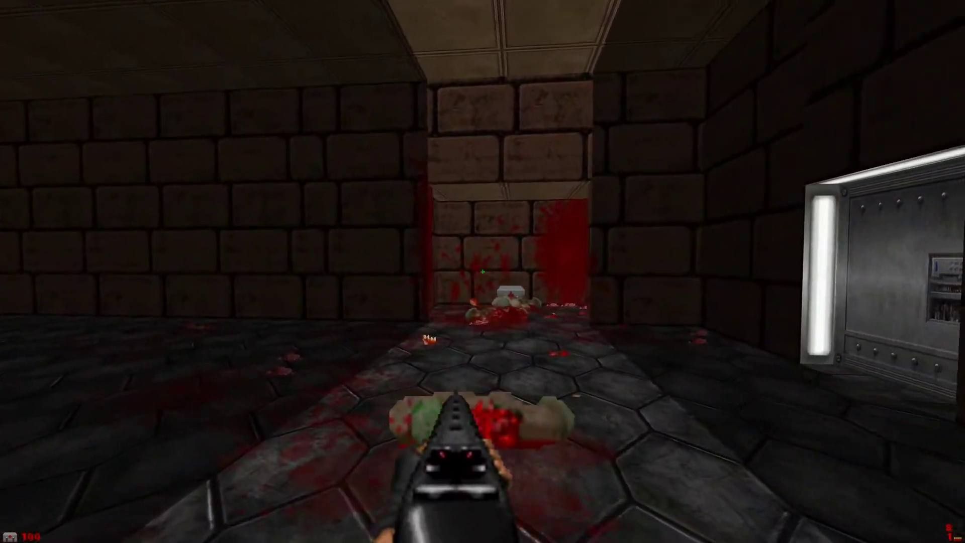
key("w")
key("a")
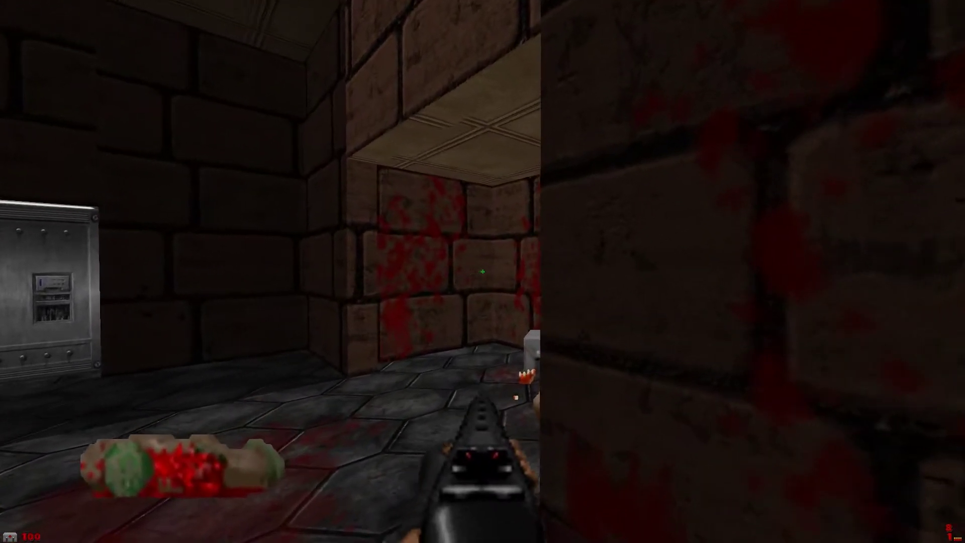
key("Up")
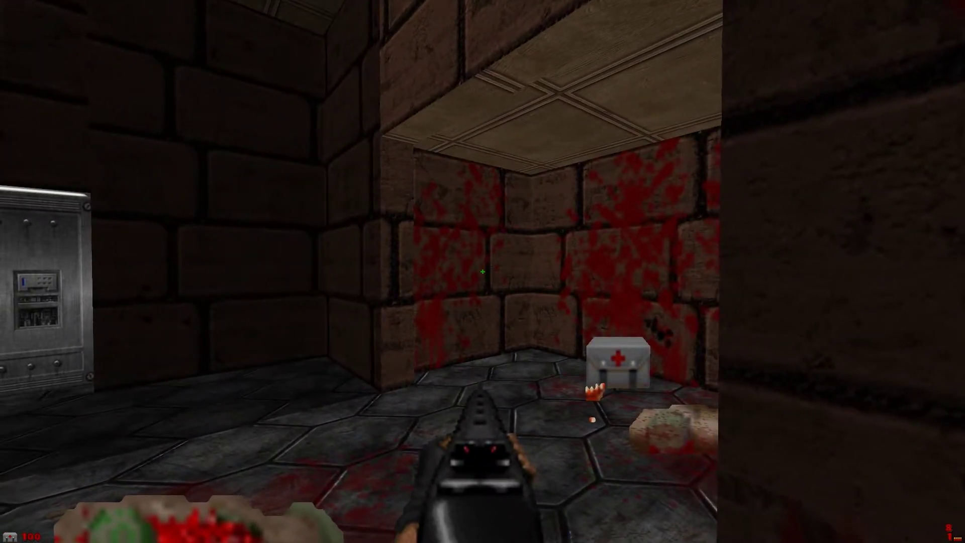
key("Up")
key("Page_Down")
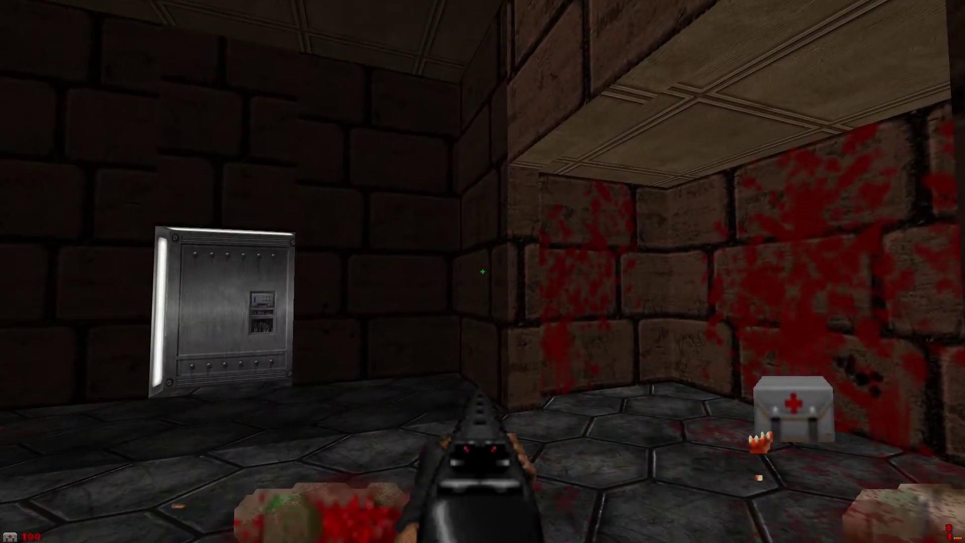
key("w")
key("s")
key("s")
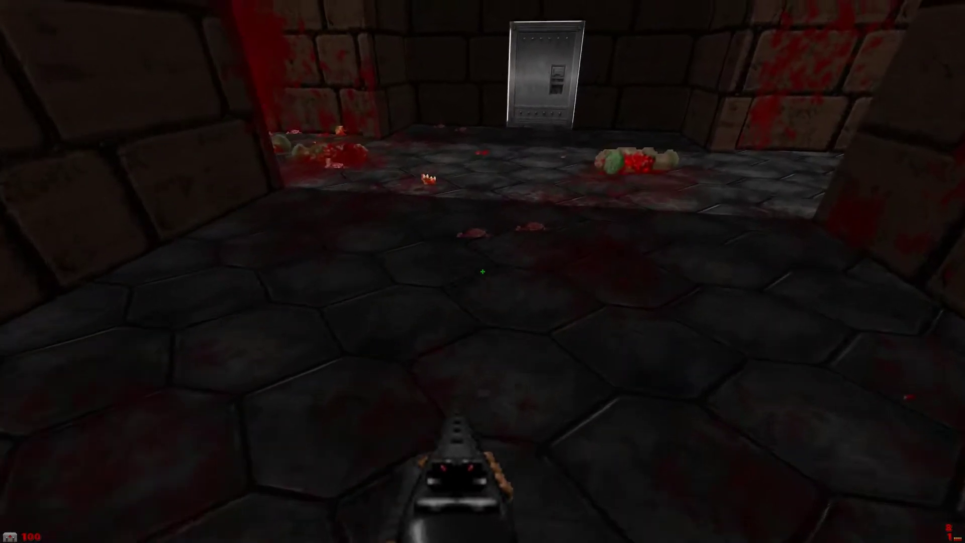
key("w")
key("w")
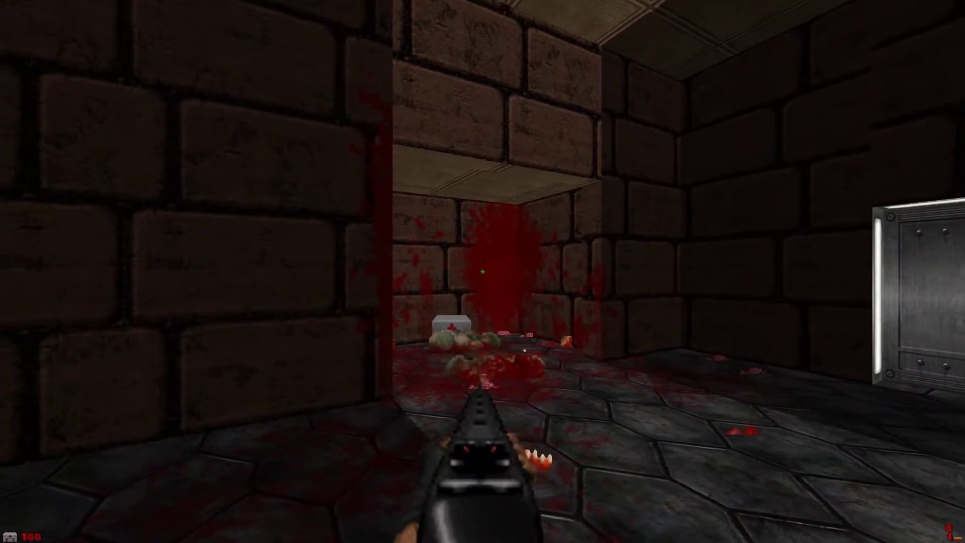
key("Up")
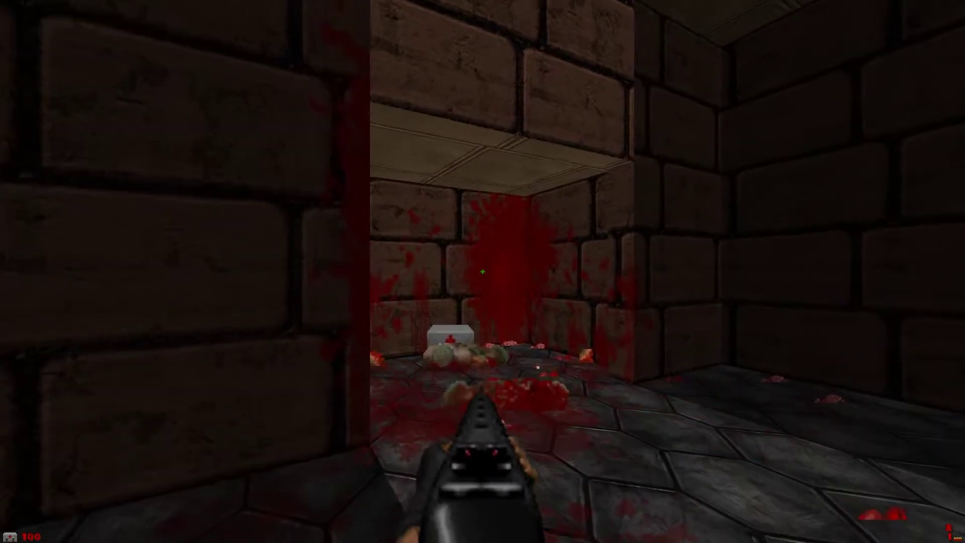
Inspect the bloodstained alcove with the medikit and the dark corridor with metal doors around it
key("s")
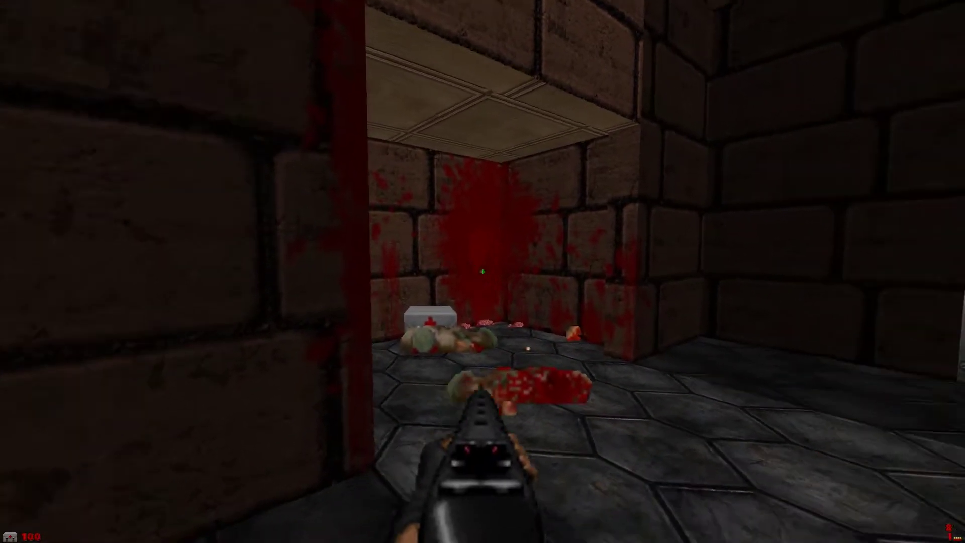
key("w")
key("Up")
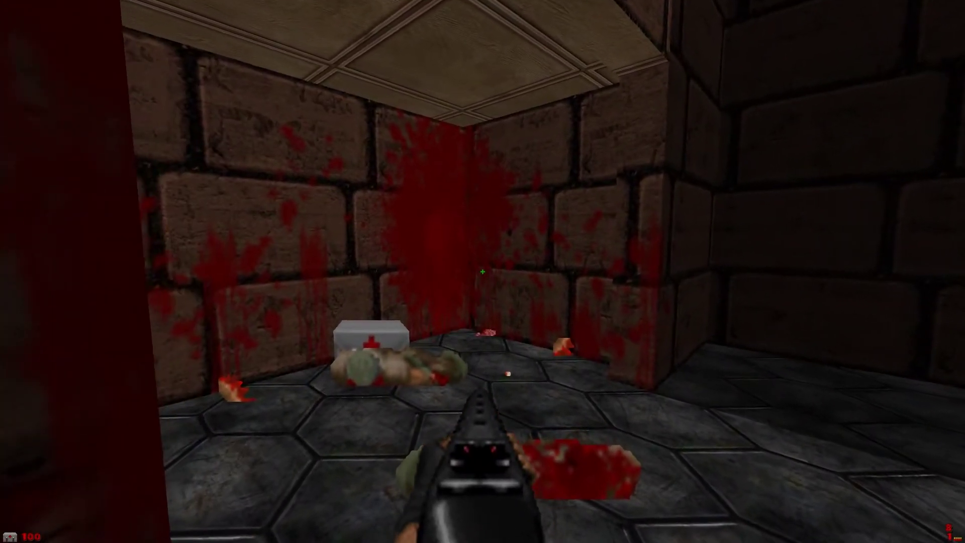
key("Left")
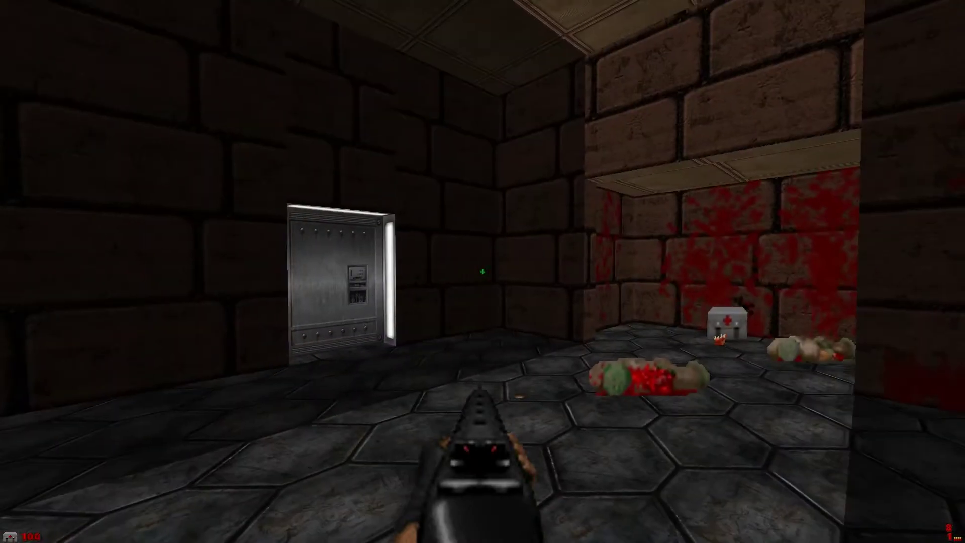
key("d")
key("w")
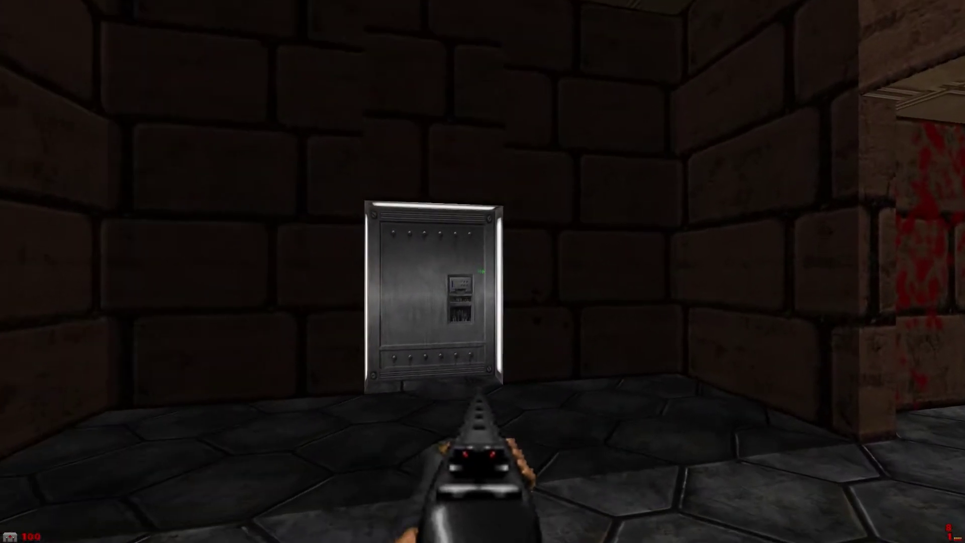
key("Right")
key("Up")
key("Down")
key("Right")
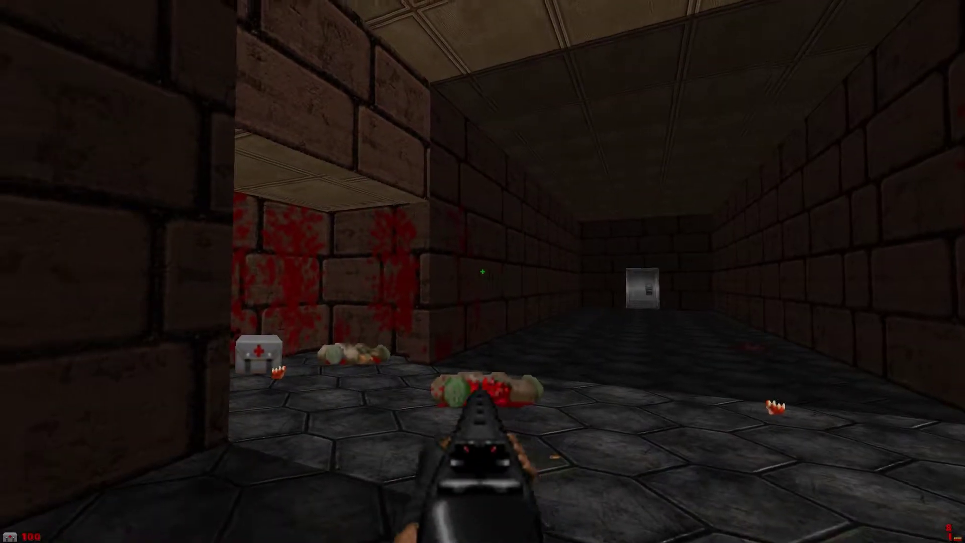
Open the metal door near the alcove and go through into the large brick room beyond
key("w")
key("Down")
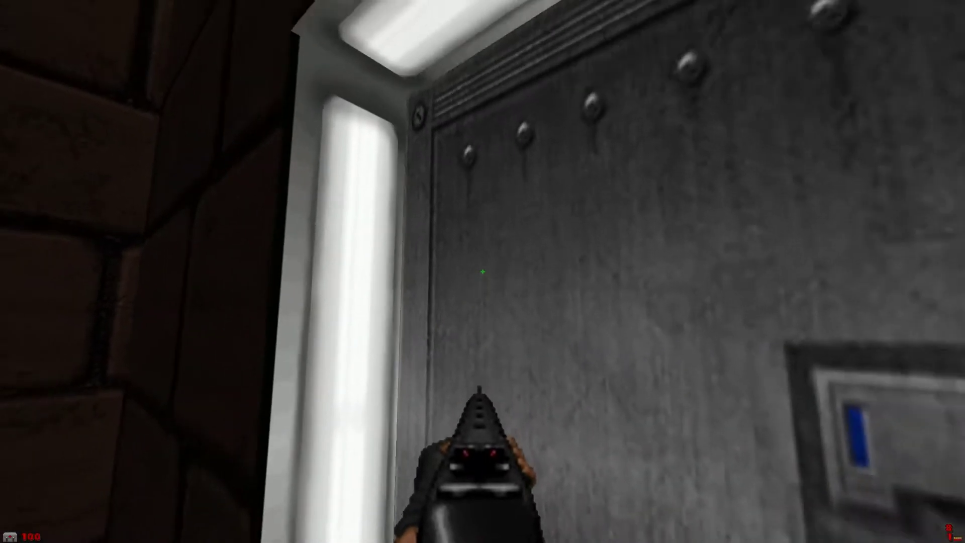
key("Right")
key("Up")
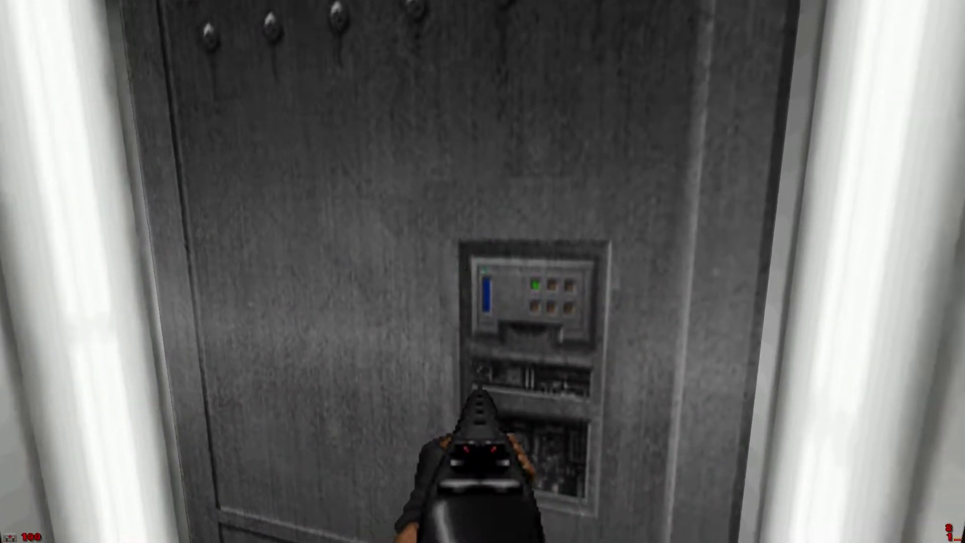
key("Up")
key("space")
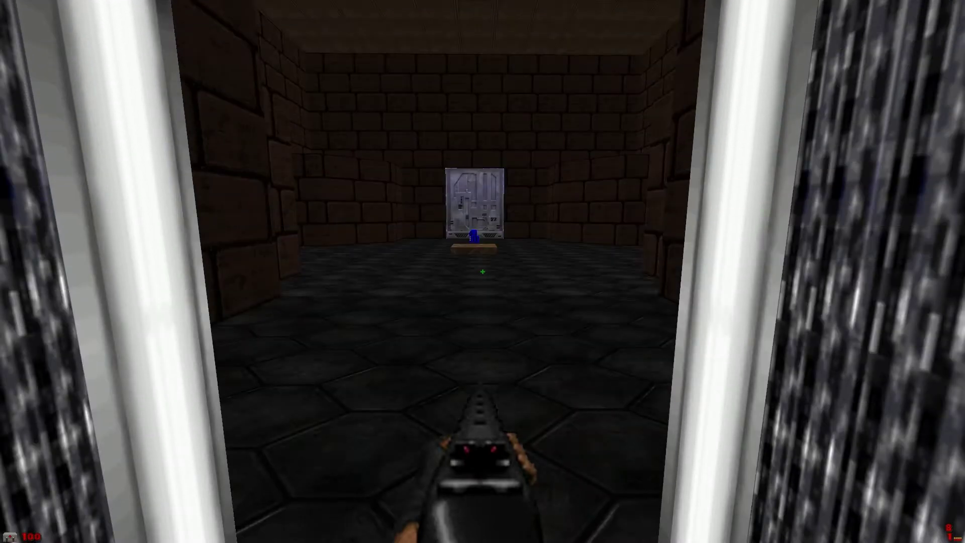
key("s")
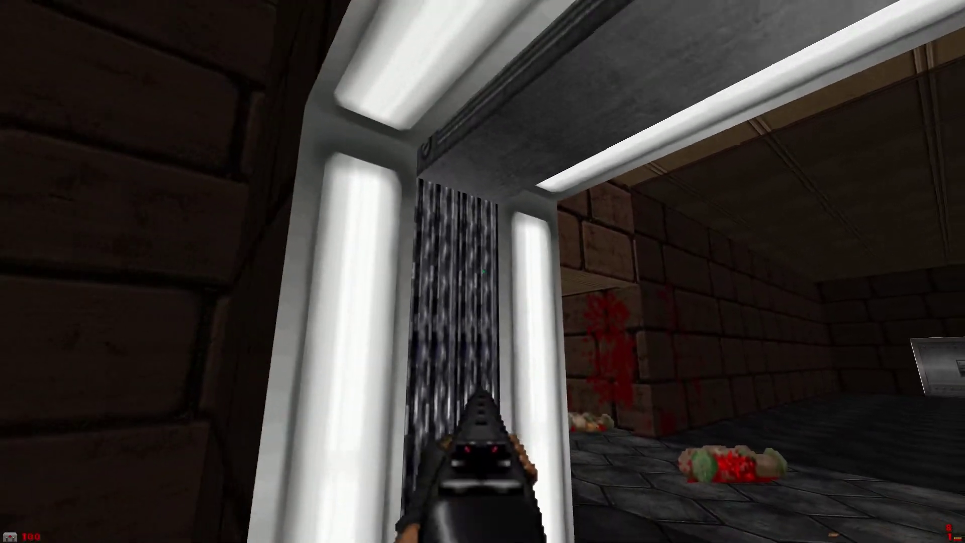
key("s")
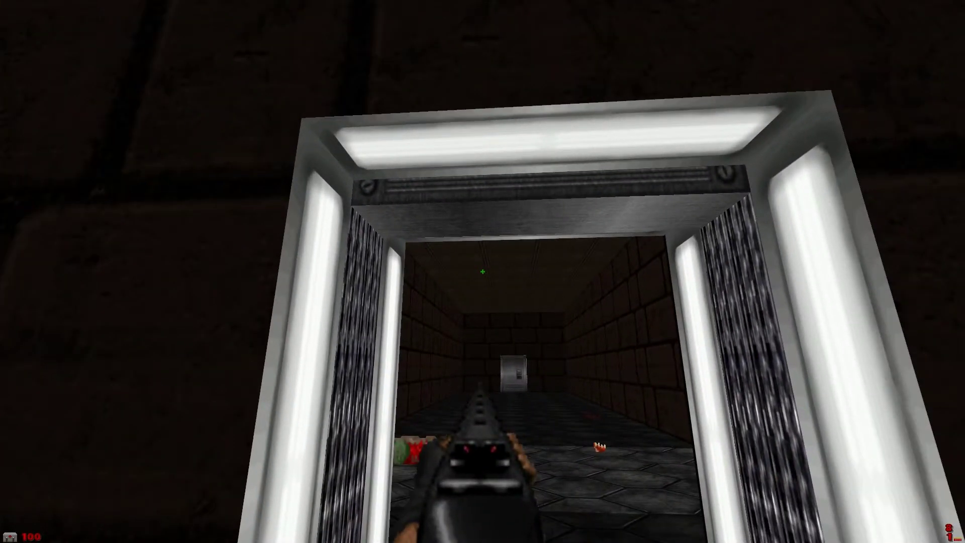
key("s")
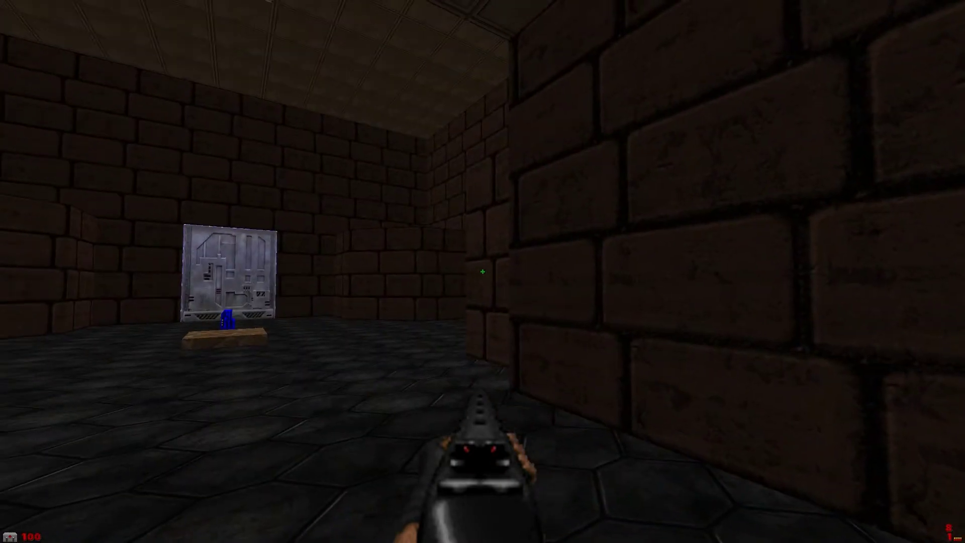
Cross the brick room to the low stone pedestal and pick up the blue keycard
key("Left")
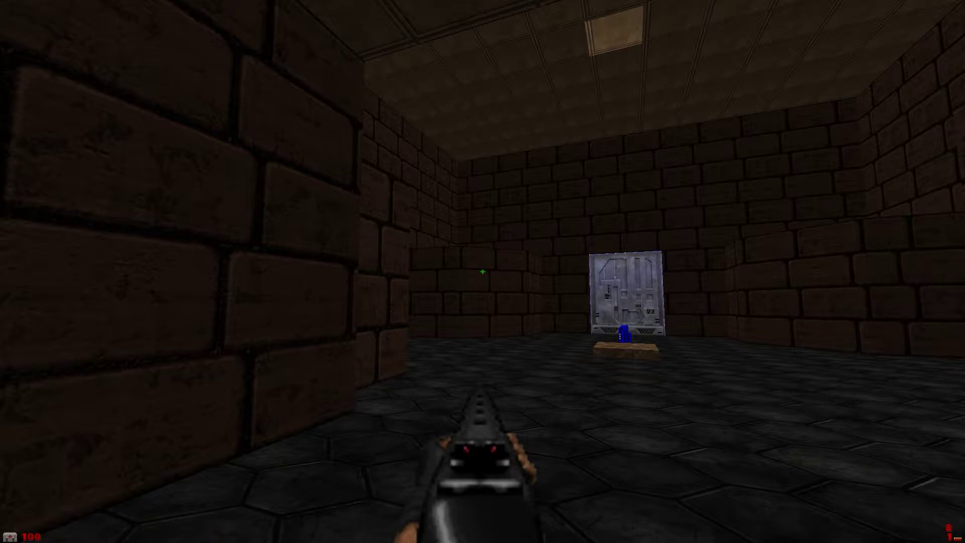
key("a")
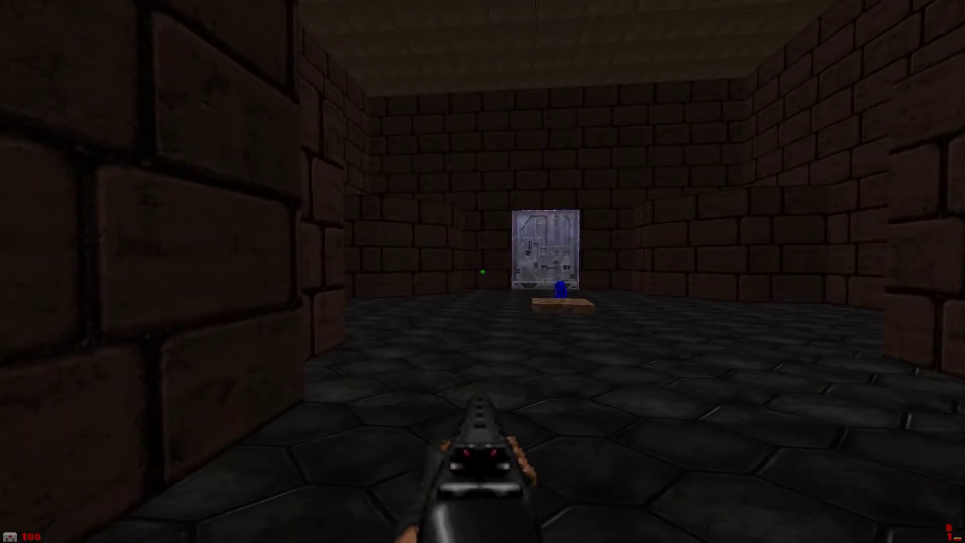
key("w")
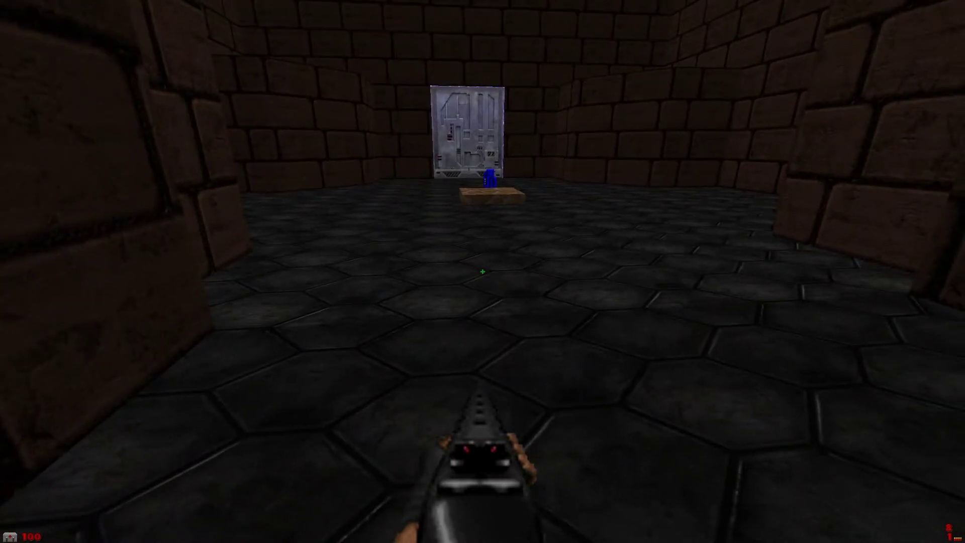
key("w")
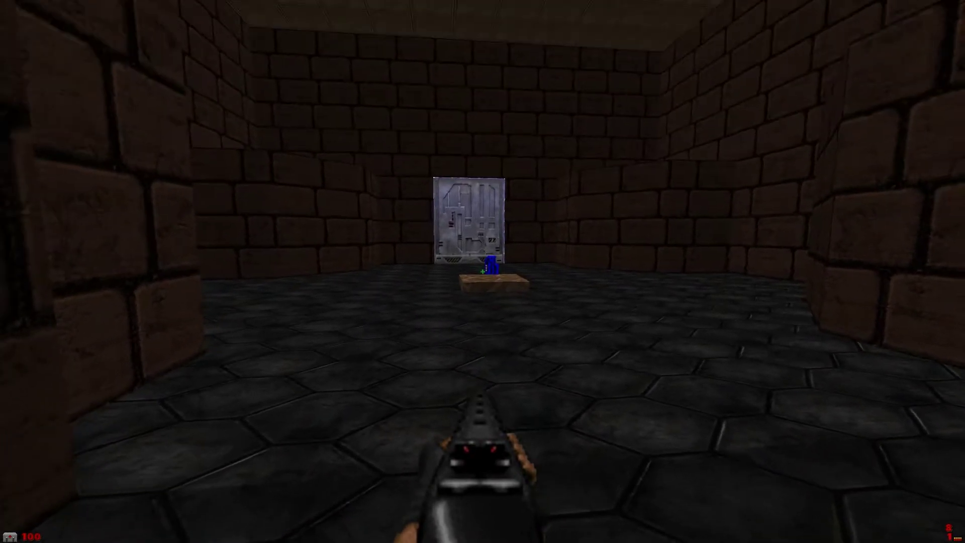
key("w")
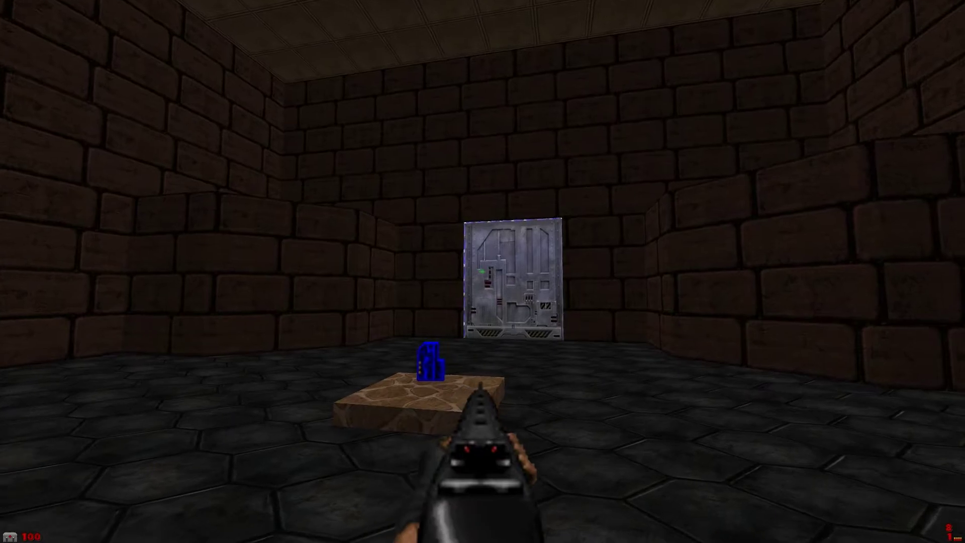
key("w")
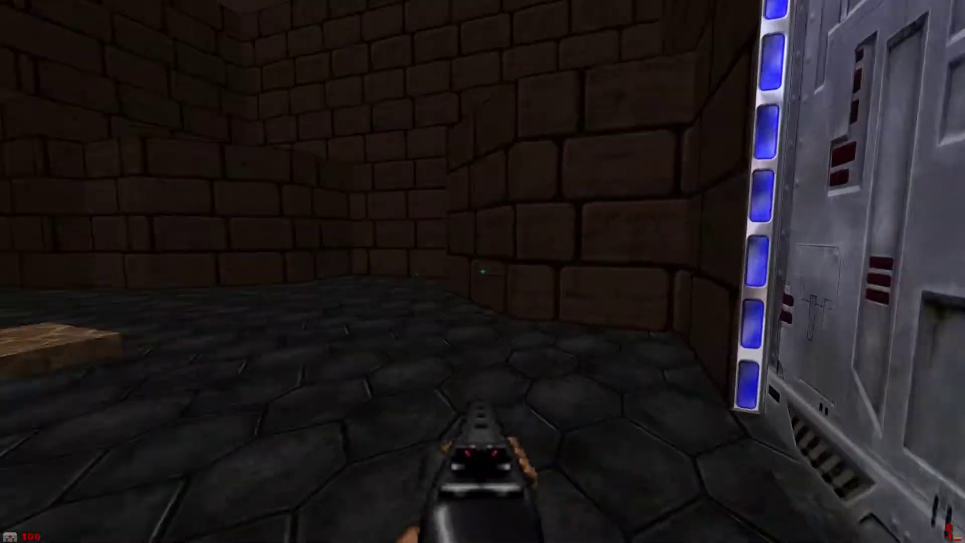
key("a")
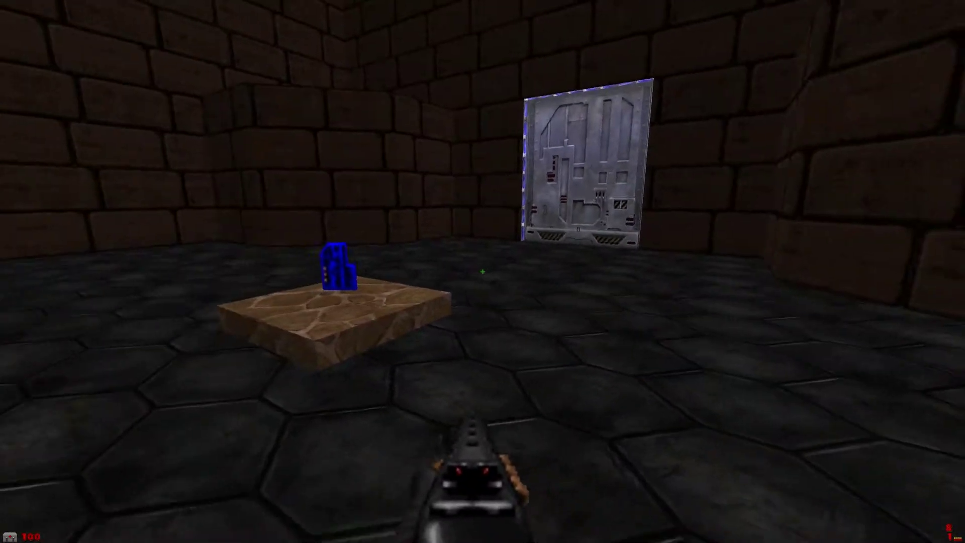
key("w")
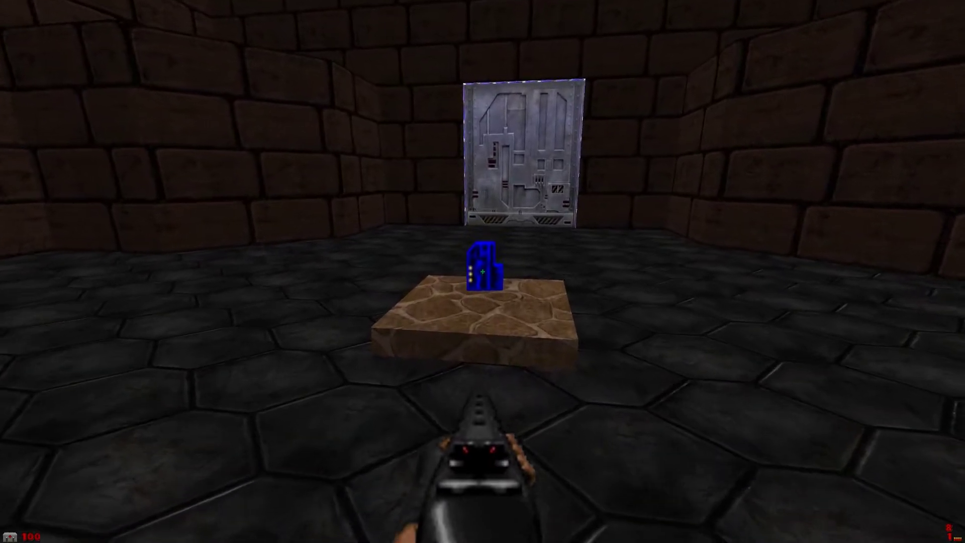
key("w")
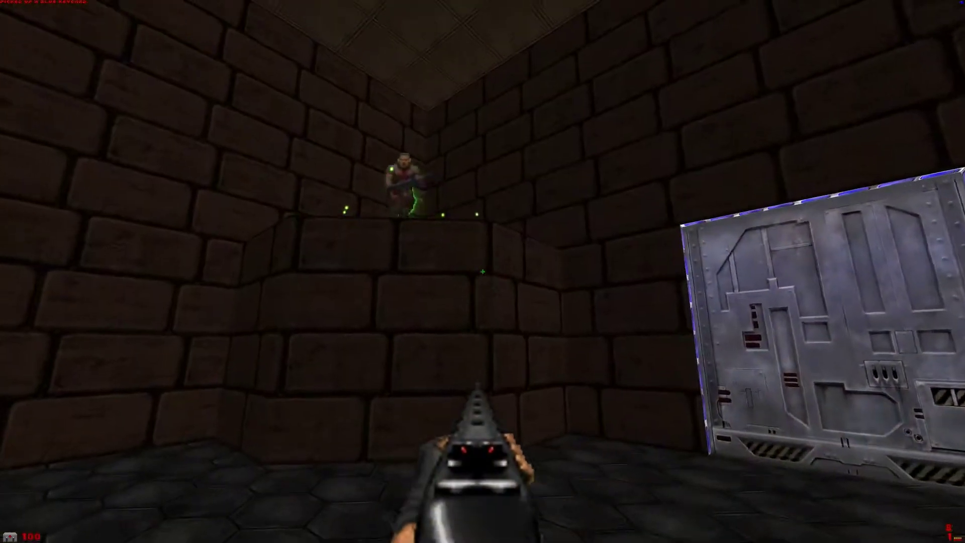
Shoot the enemies standing on the raised brick ledges in the corners of the room
left_click(482, 272)
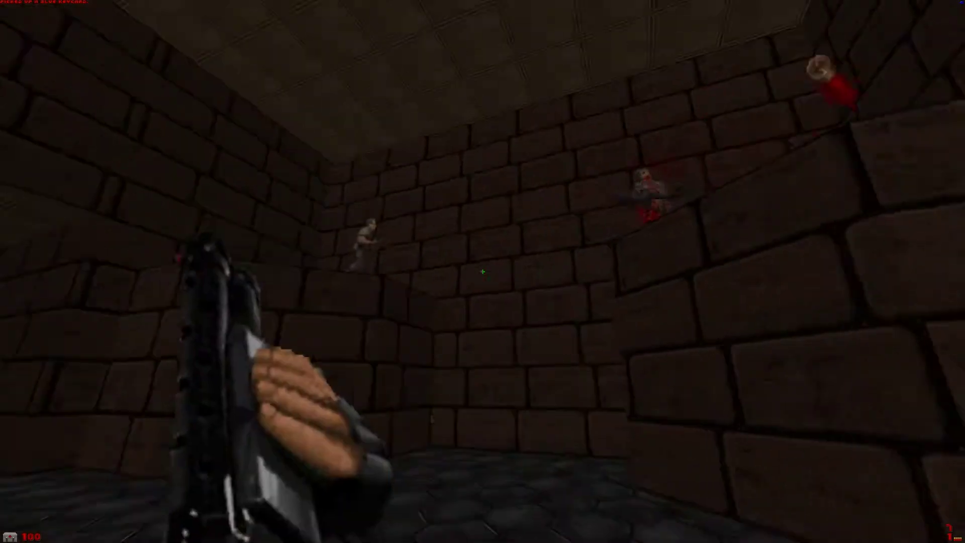
key("ctrl")
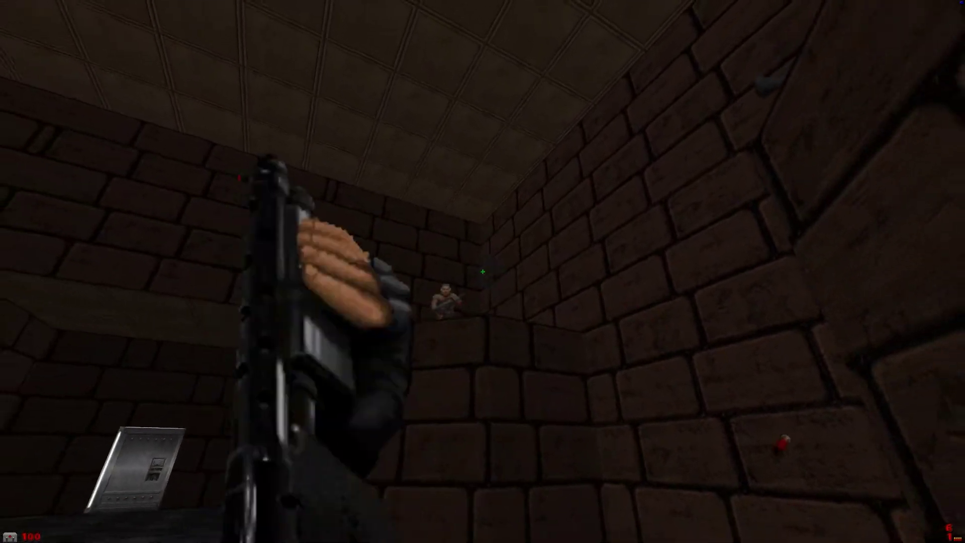
key("ctrl")
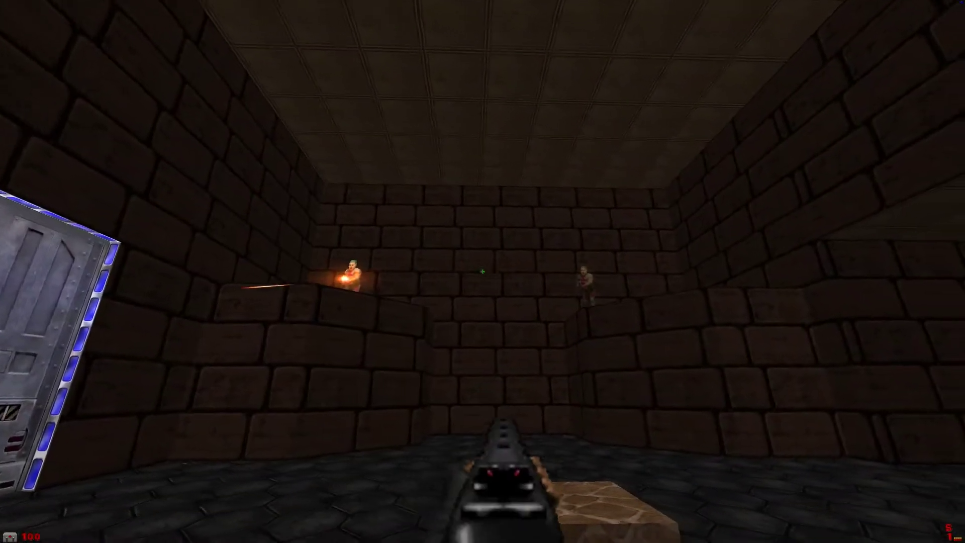
key("ctrl")
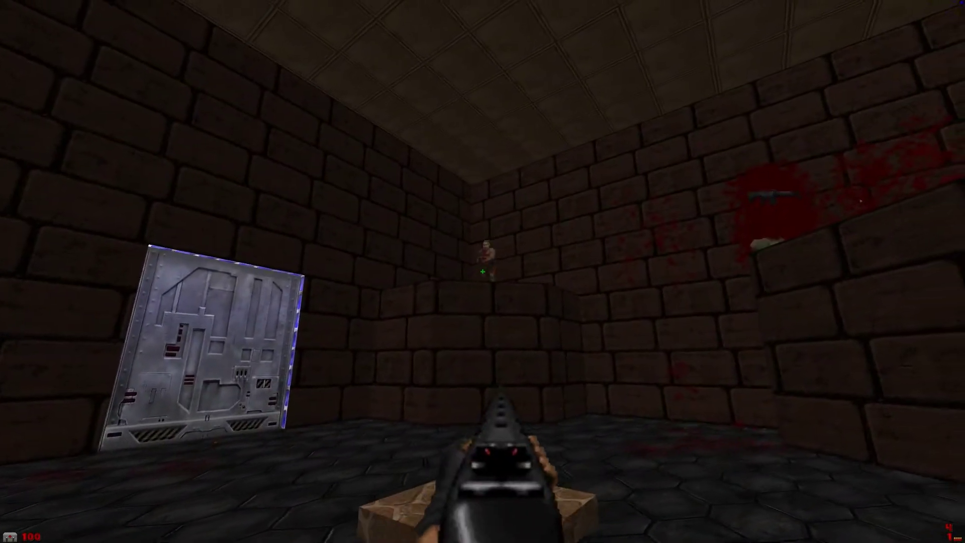
key("ctrl")
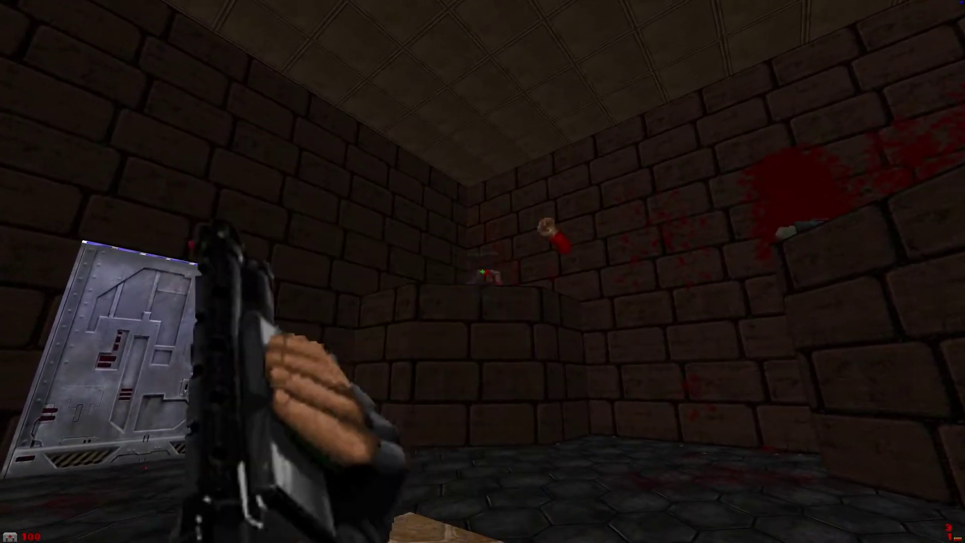
Circle the empty pedestal to check the raised ledges and reload the weapon
key("a")
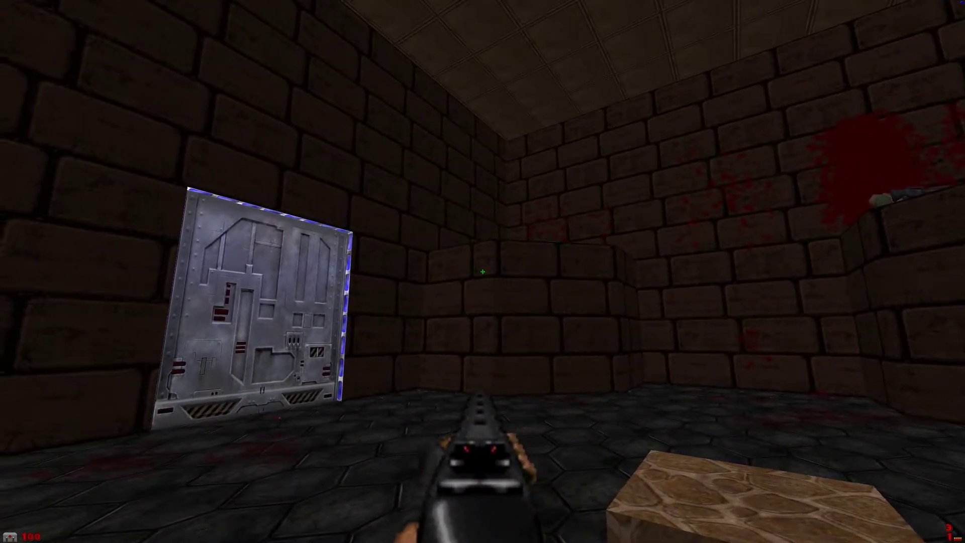
key("a")
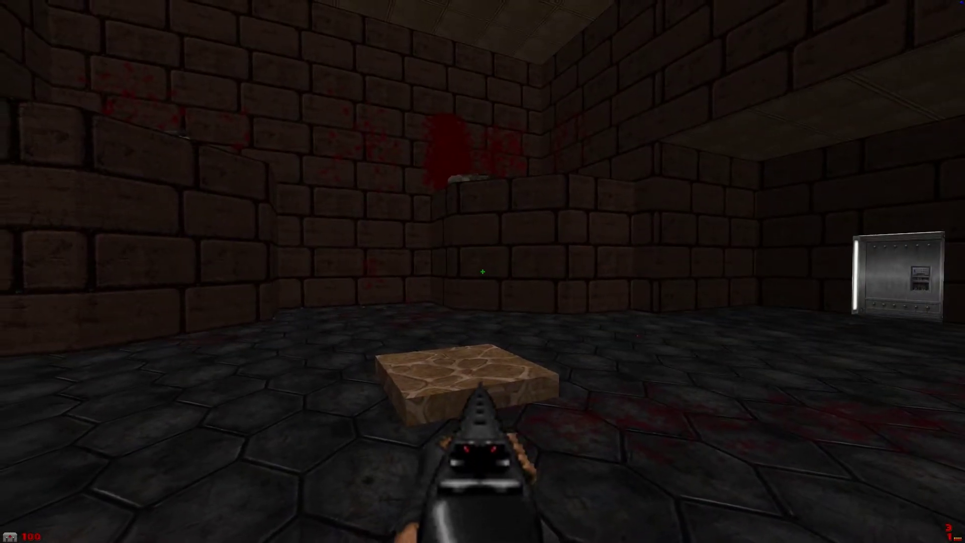
key("a")
key("w")
key("r")
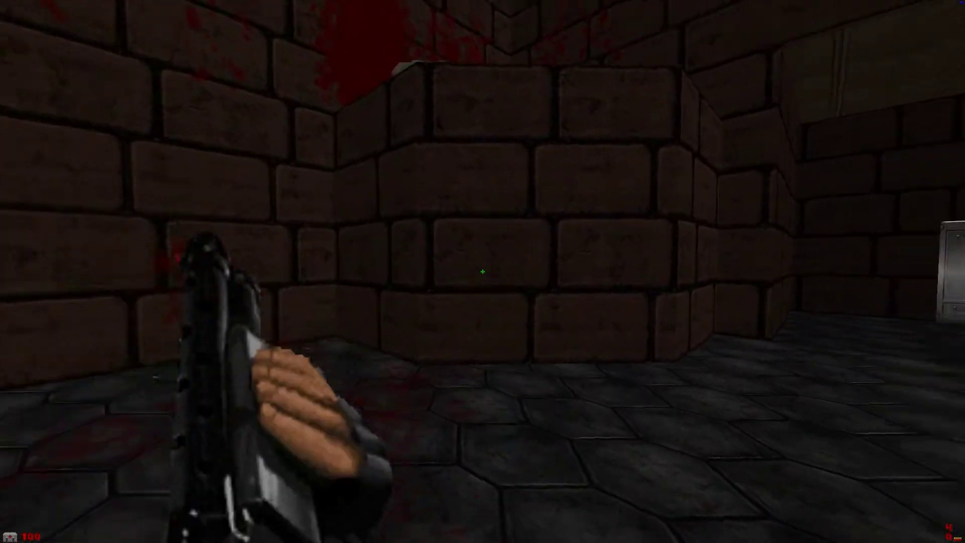
Survey the cleared room from its entrance side, from the metal entrance door to the blue-edged door
key("s")
key("a")
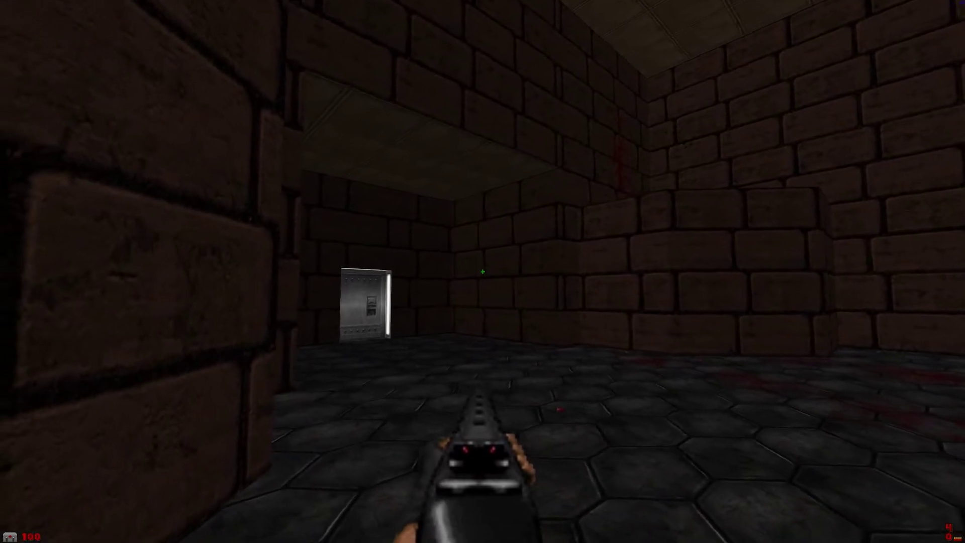
key("Left")
key("Up")
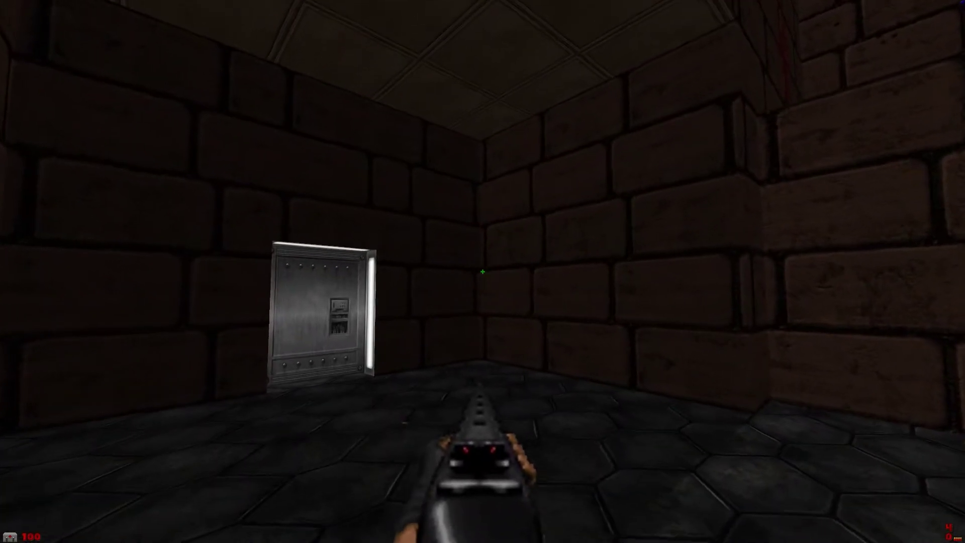
key("Right")
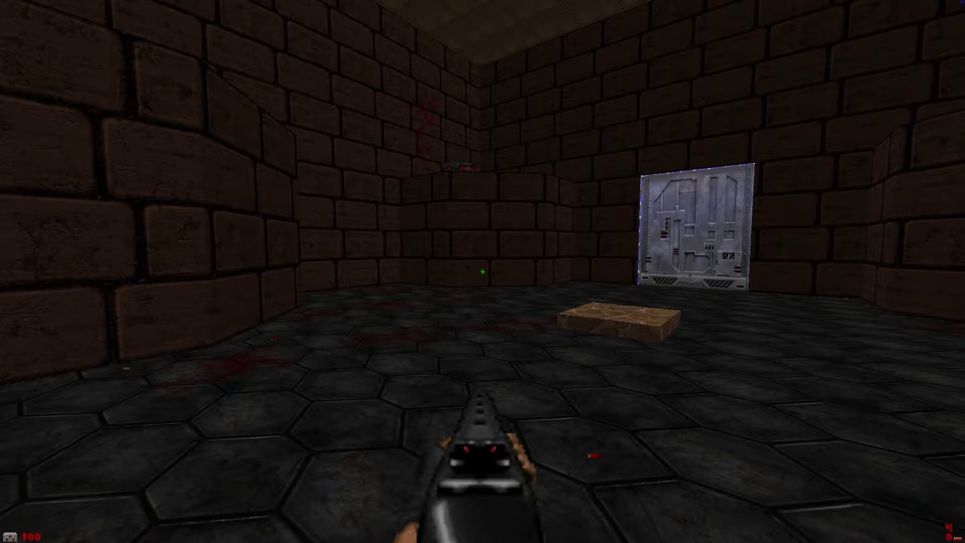
Walk past the pedestal up to the blue-edged door and turn back to face the room's entrance
key("Right")
key("Up")
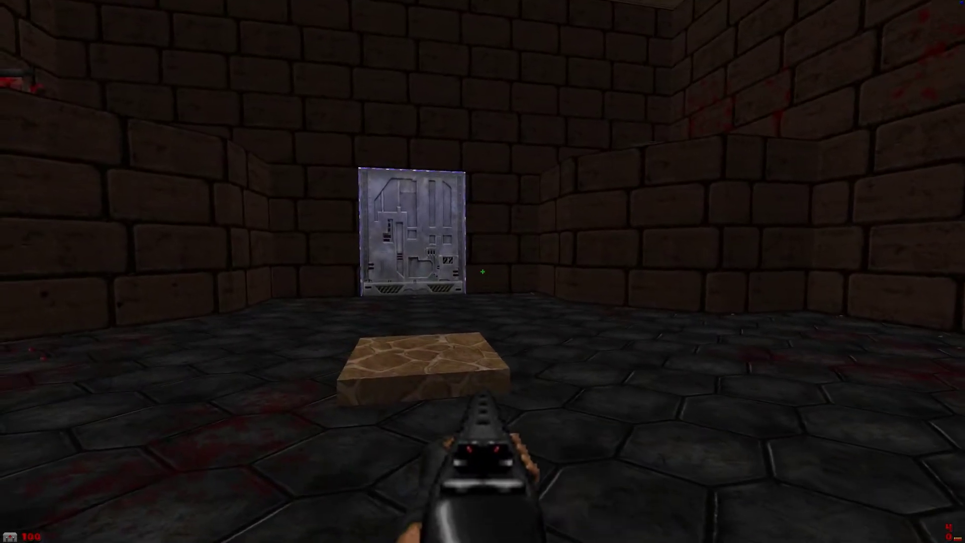
key("w")
key("a")
key("d")
key("Up")
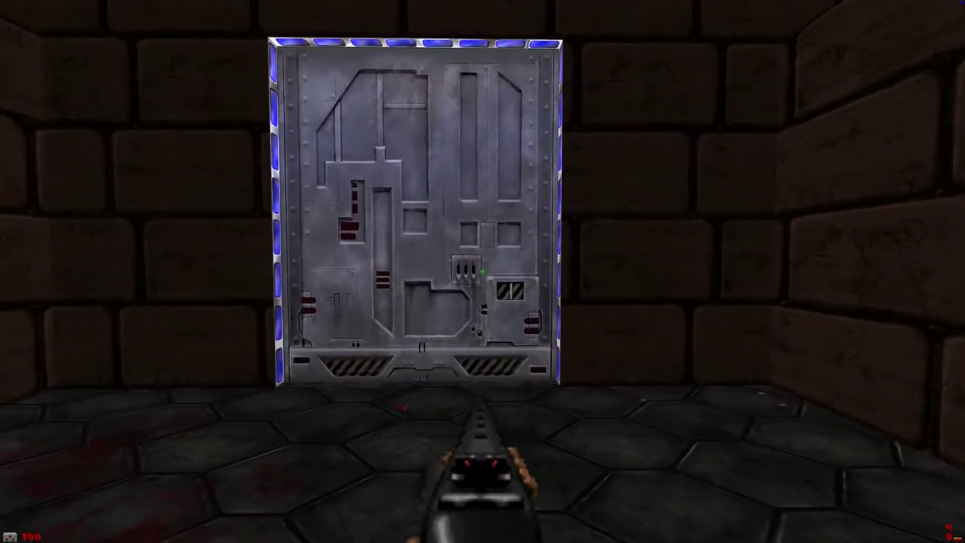
key("Left")
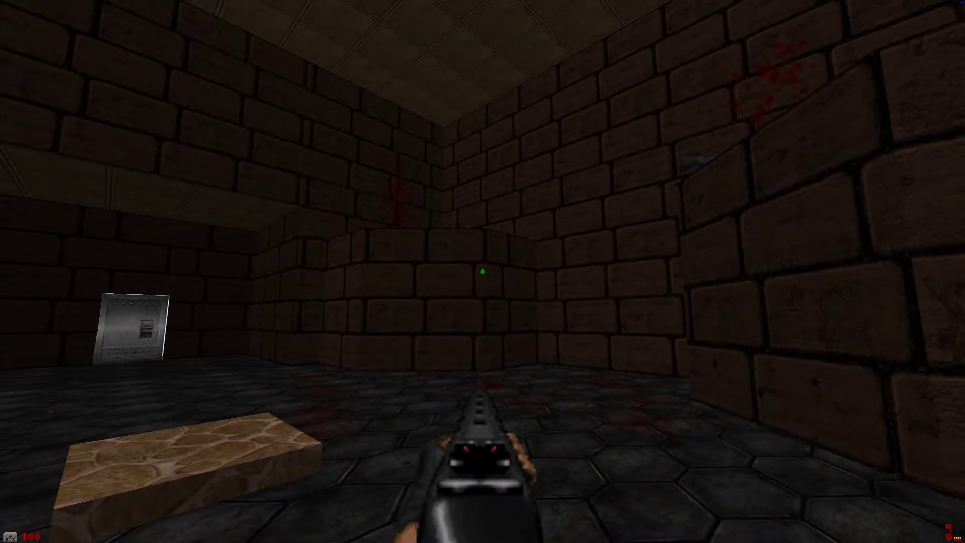
key("Left")
key("Up")
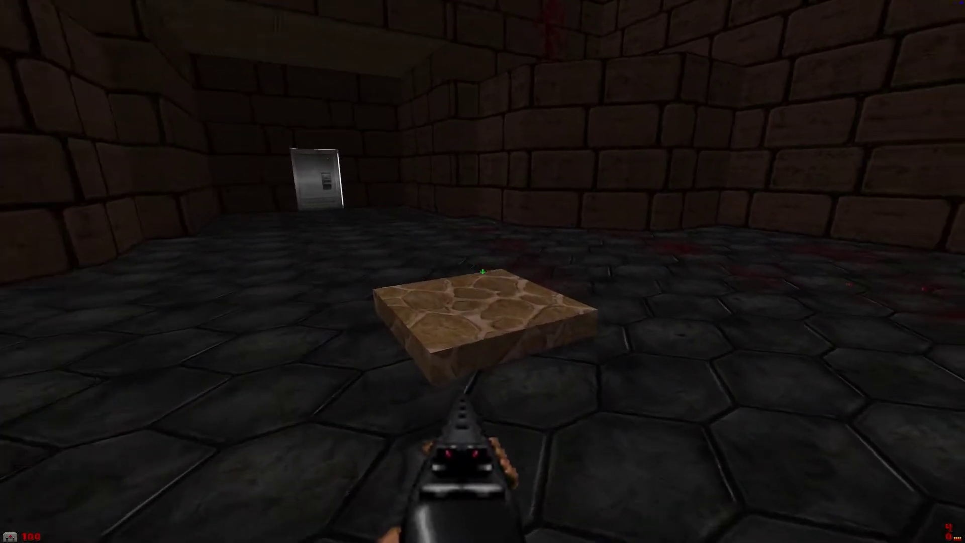
Look around the empty pedestal and the raised brick ledges, ending at the blue-edged metal door
key("Right")
key("Down")
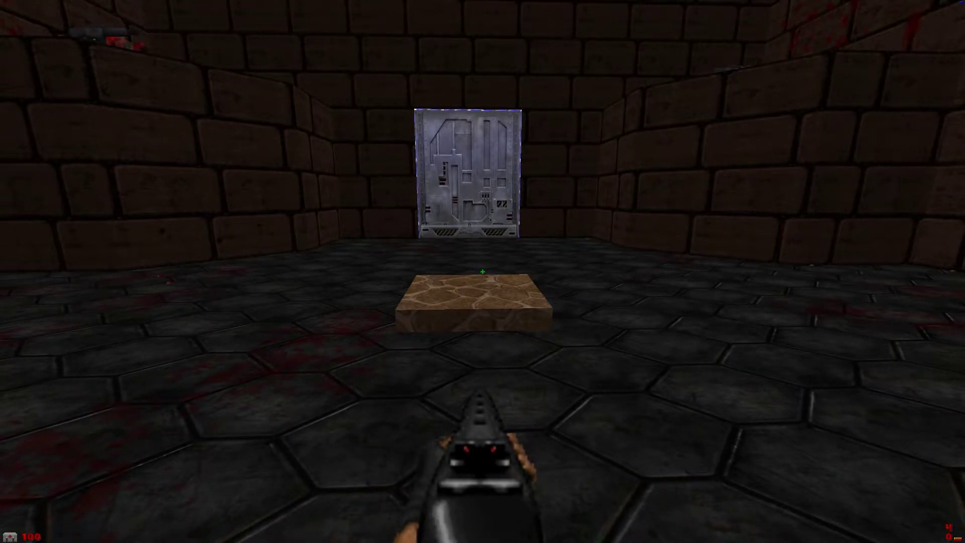
key("Up")
key("Up")
key("Left")
key("d")
key("Right")
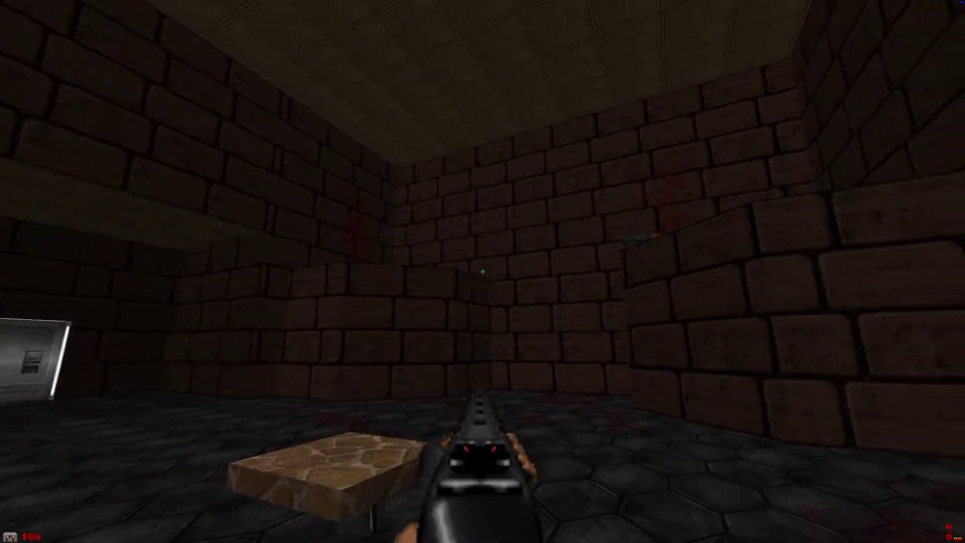
key("Up")
key("a")
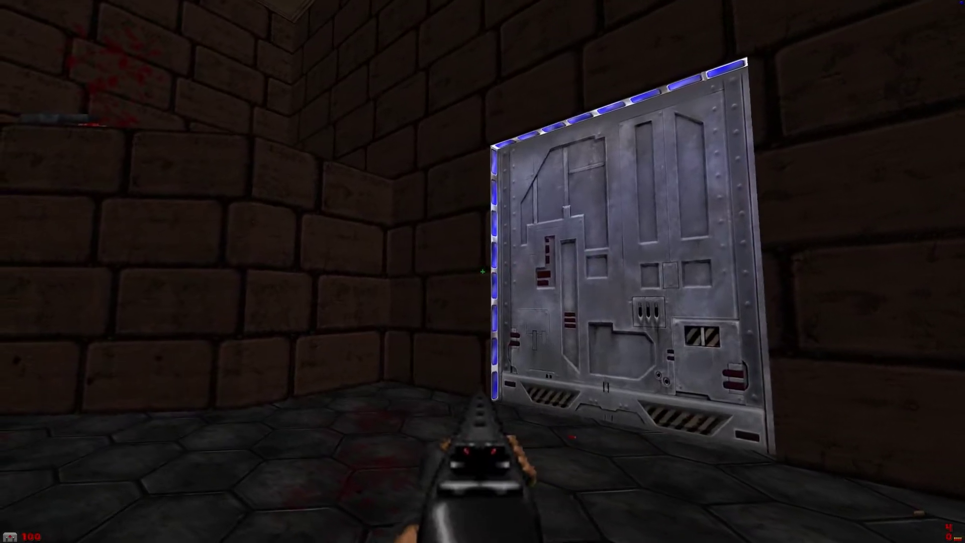
Open the blue-edged door and explore the area behind it, around the red marked pad and the box of shells
key("w")
key("space")
key("Up")
key("Up")
key("Right")
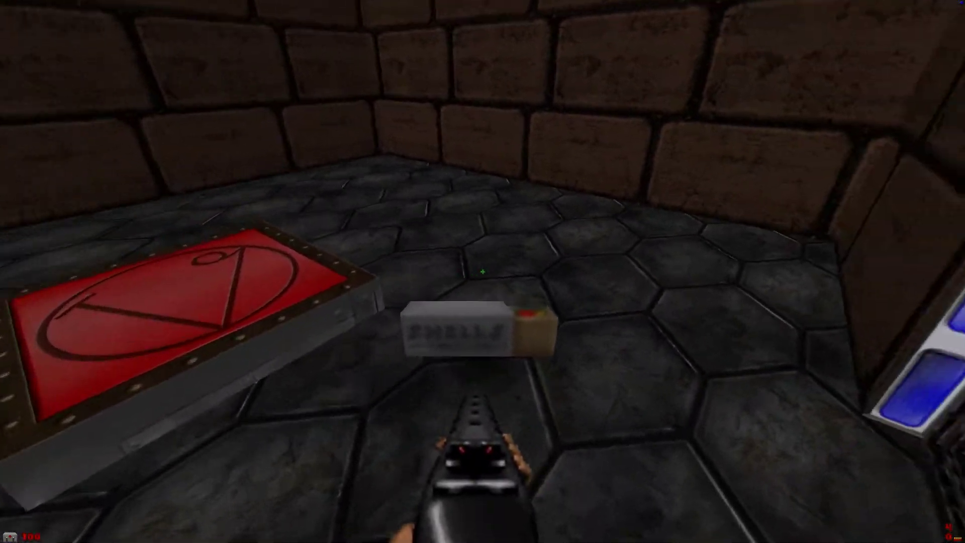
key("Left")
key("Up")
key("Right")
key("Left")
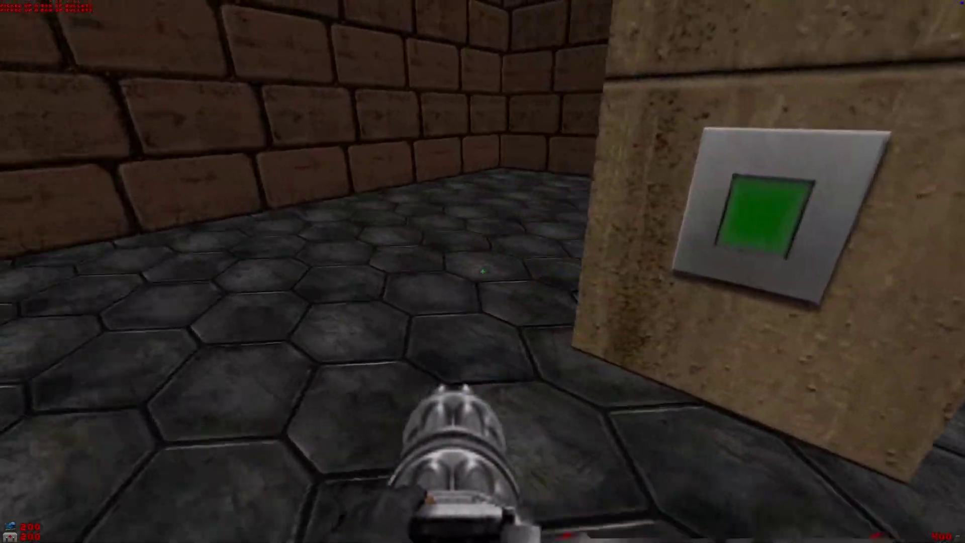
Approach the stone pillar, line up with its green switch and activate it
key("w")
key("Right")
key("Up")
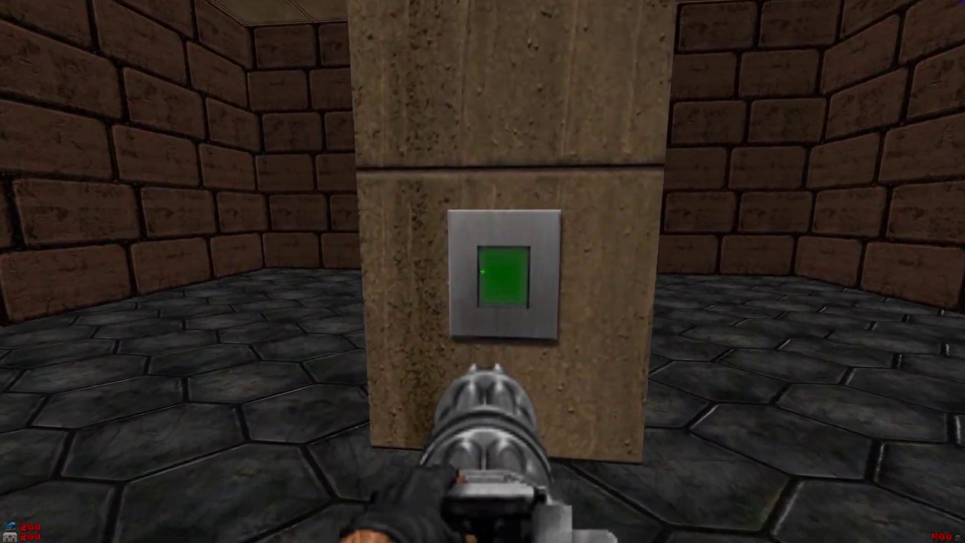
key("Up")
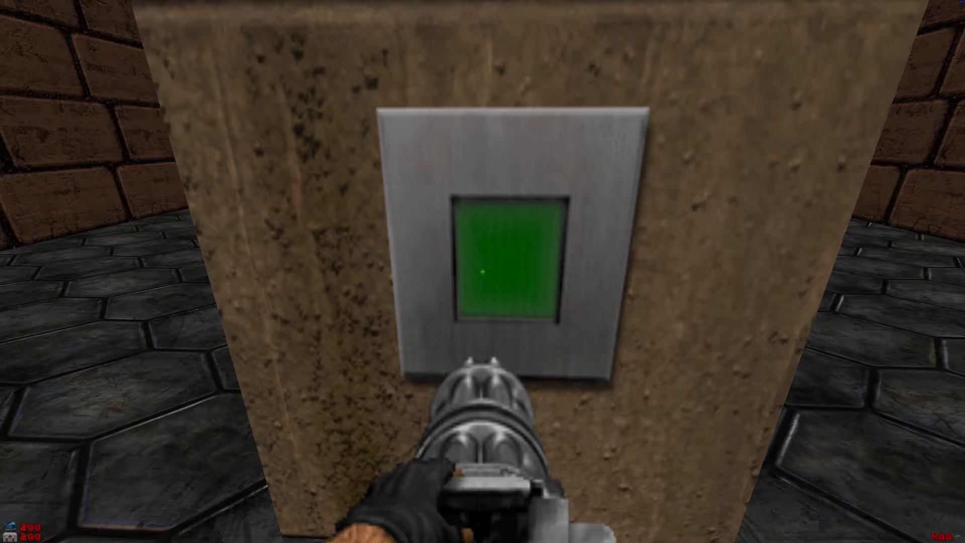
key("Right")
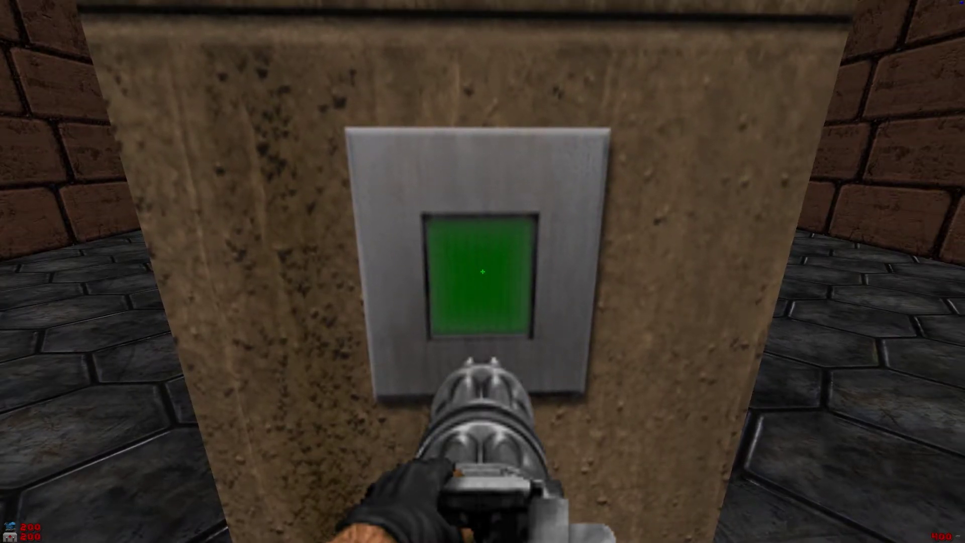
key("space")
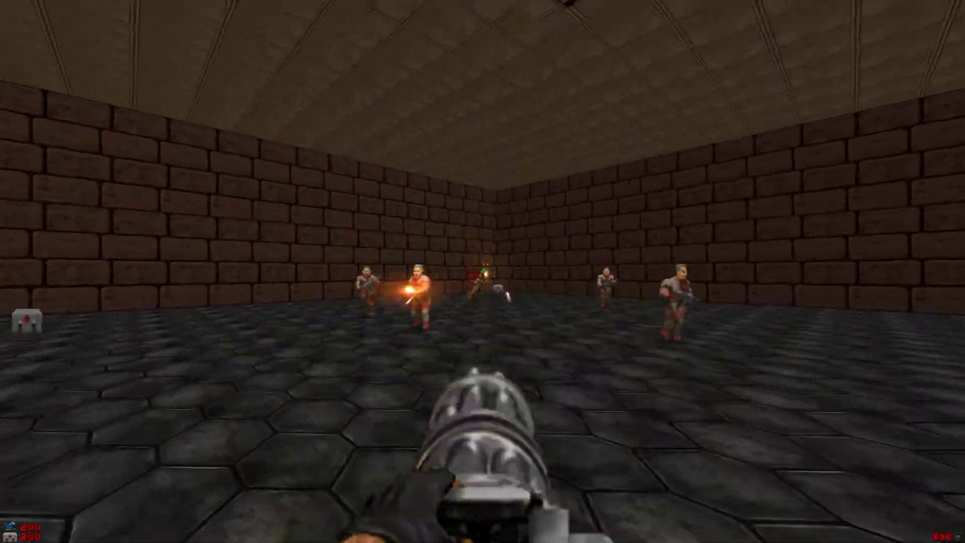
Open fire with the chaingun on the soldiers spread across the large brick hall while advancing on them
left_click(482, 271)
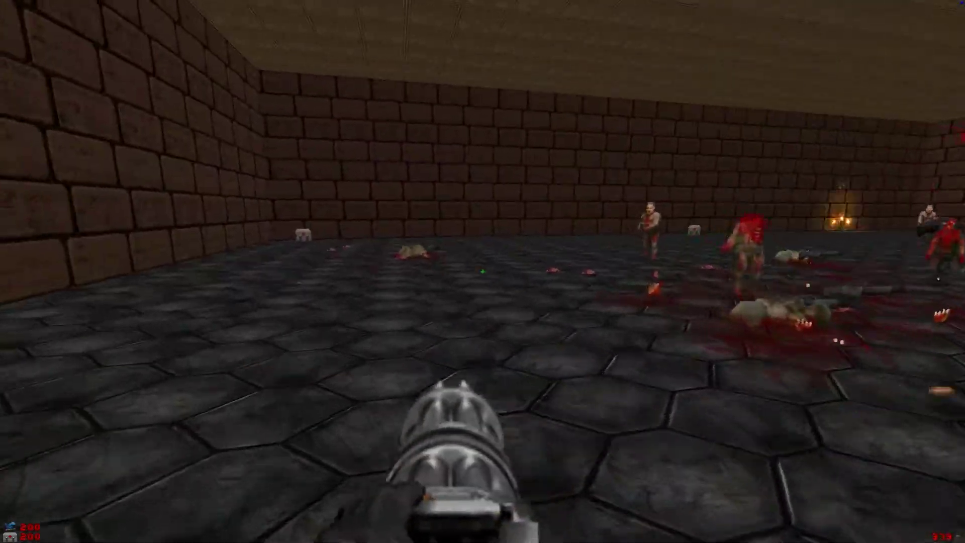
key("w")
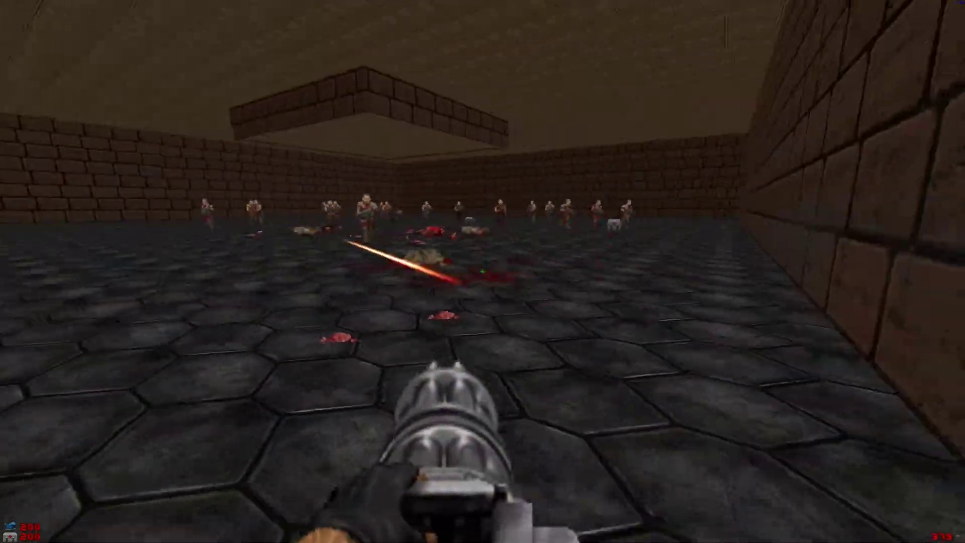
left_click(483, 271)
key("w")
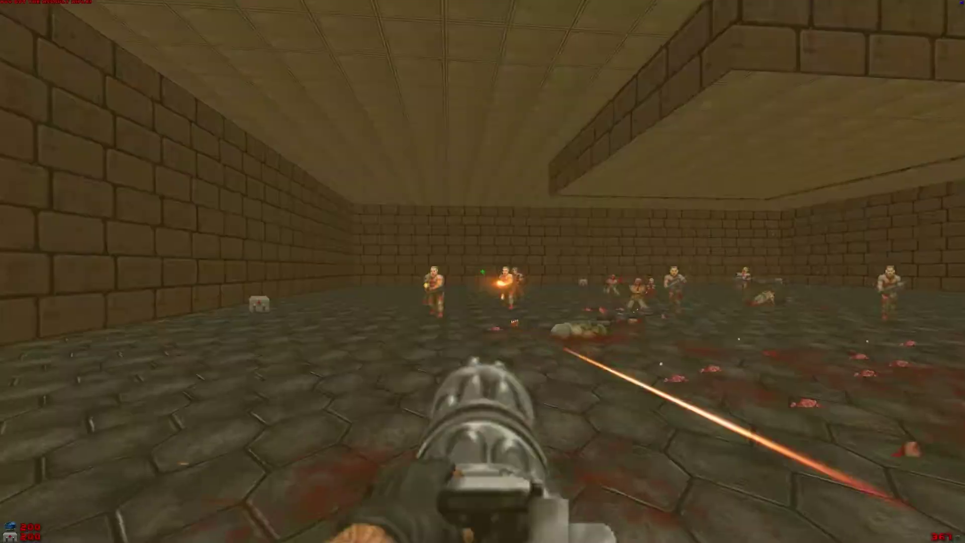
key("w")
left_click(482, 272)
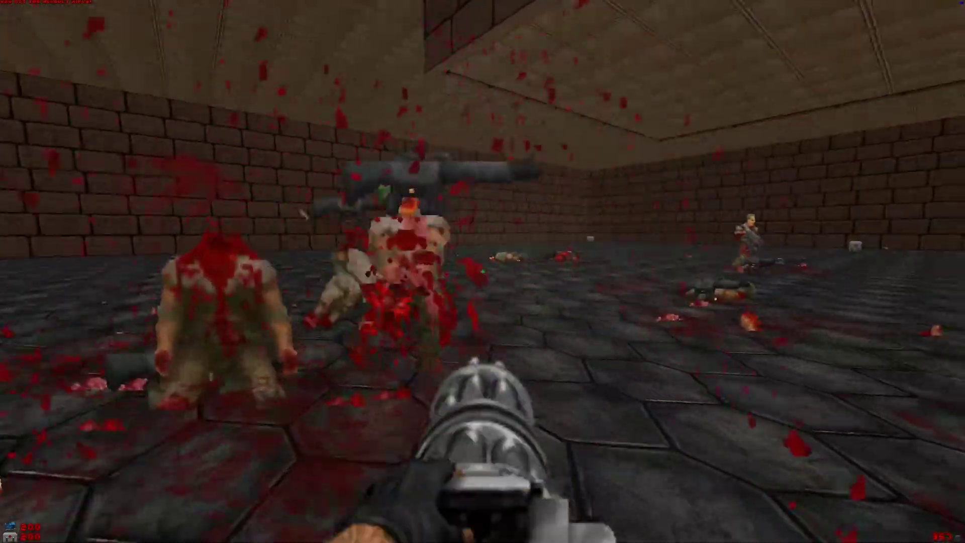
Push further into the hall, gunning down the close soldiers and the group in front of the far wall
left_click(483, 271)
key("w")
left_click(482, 271)
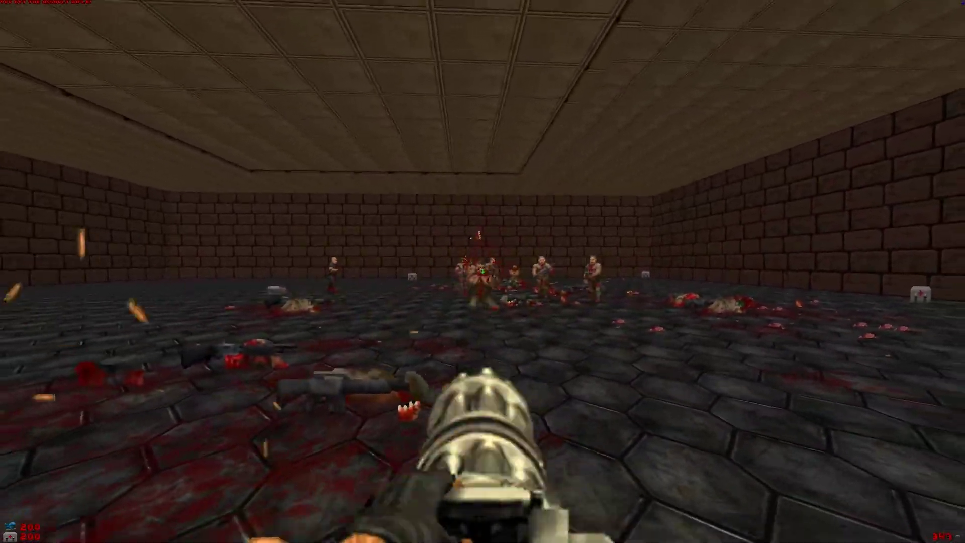
key("w")
left_click(483, 272)
left_click(482, 272)
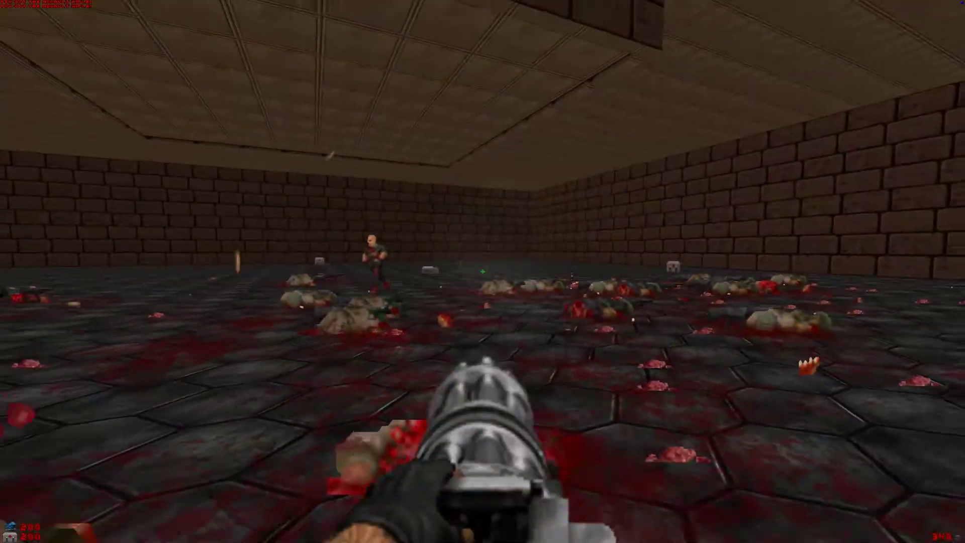
key("ctrl")
key("Up")
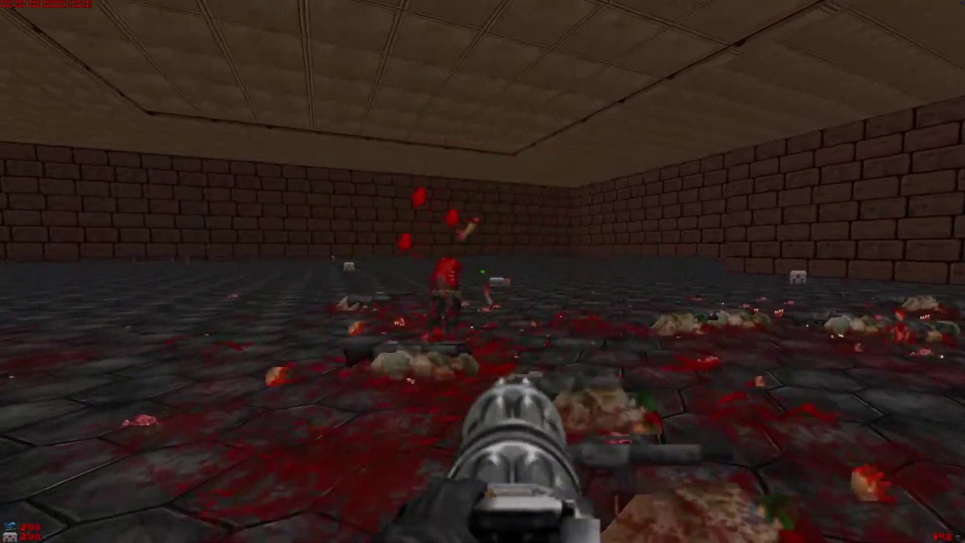
Sweep the open side of the hall and fire at the distant soldiers lined up along its walls
key("Up")
key("Right")
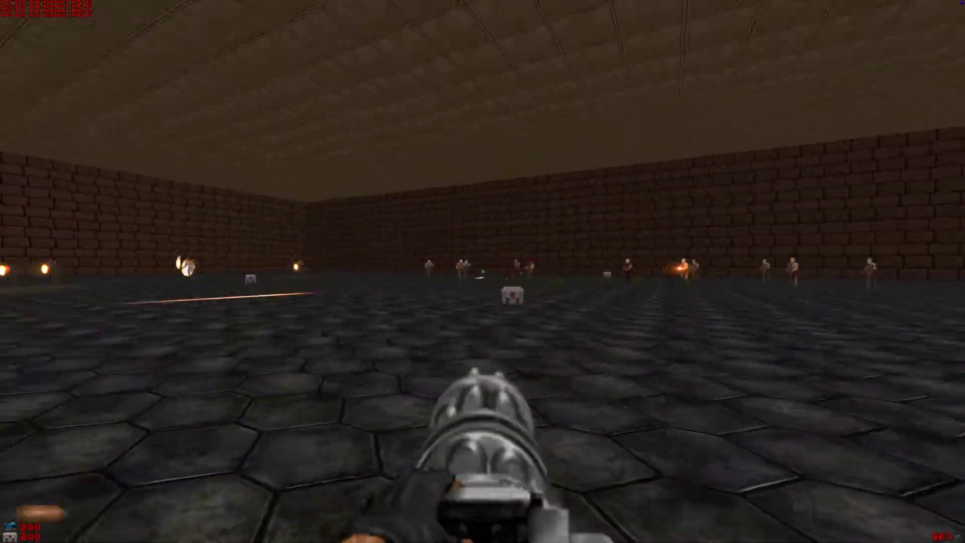
key("ctrl")
key("Up")
key("Left")
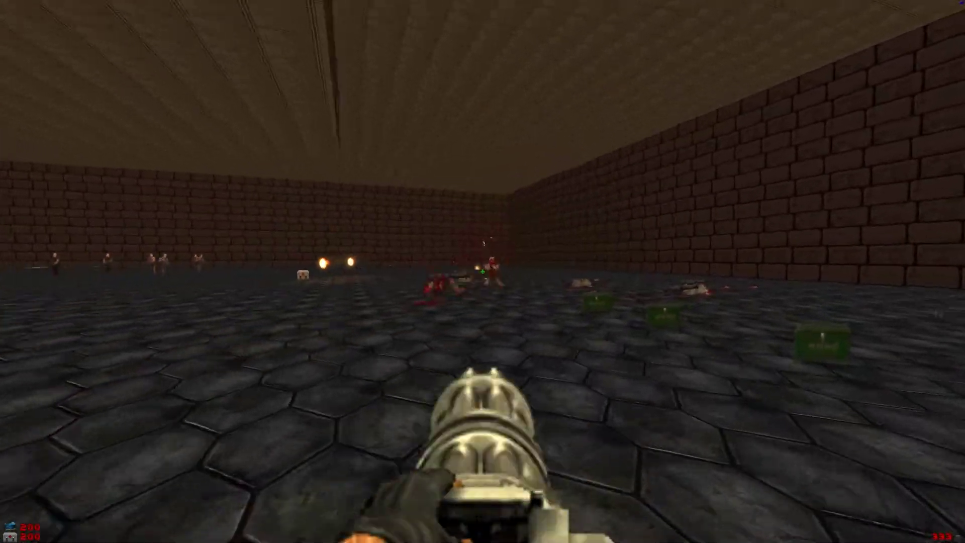
key("ctrl")
key("Up")
key("Left")
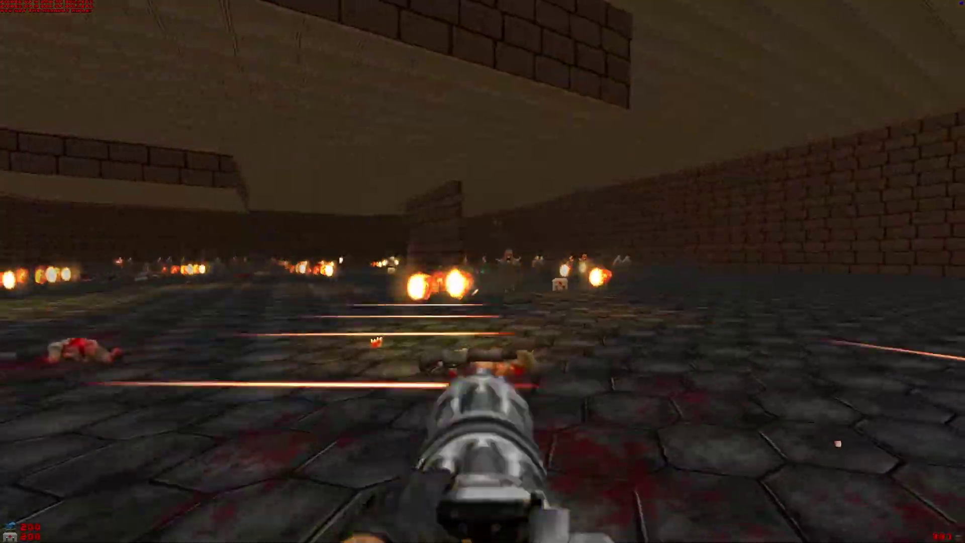
Give ground to the fireballs and shoot the spiked brown monsters and soldiers coming past the freestanding brick wall
key("ctrl")
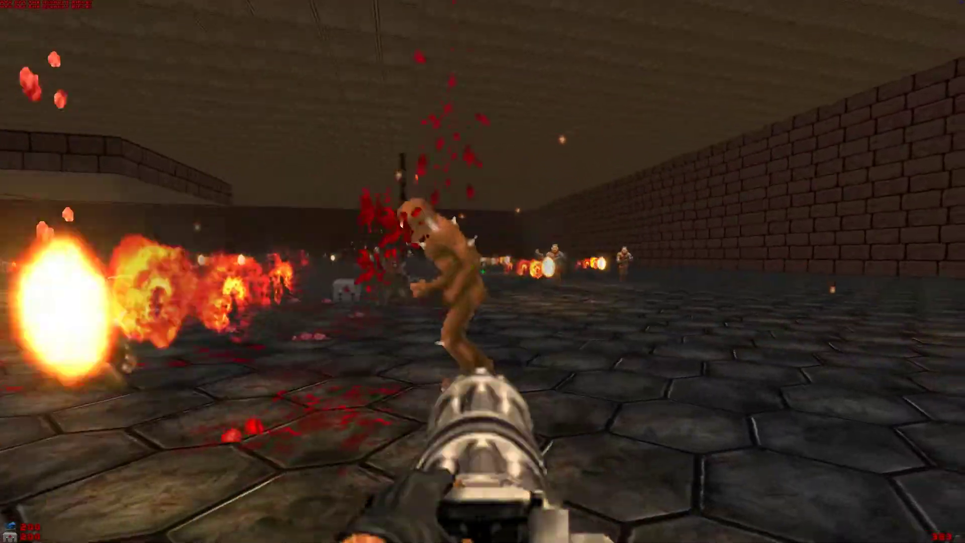
key("s")
key("ctrl")
key("Down")
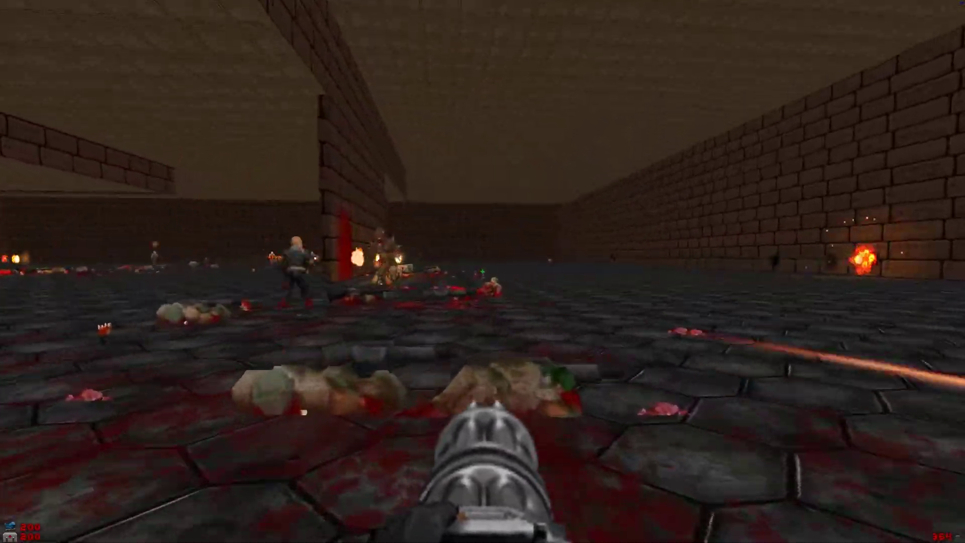
key("w")
key("ctrl")
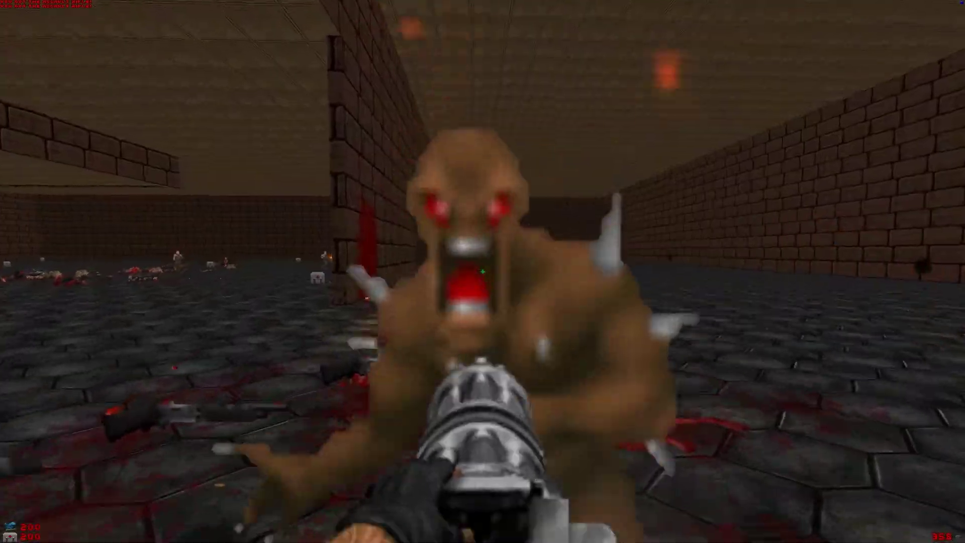
left_click(483, 271)
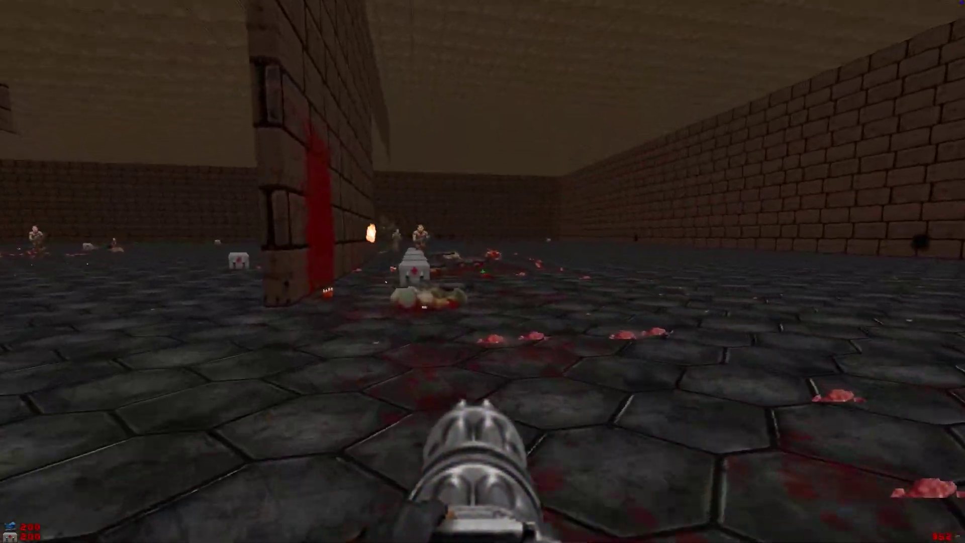
Advance along the blood-stained freestanding wall past the medkits, shooting the enemies at its far end
key("w")
left_click(482, 271)
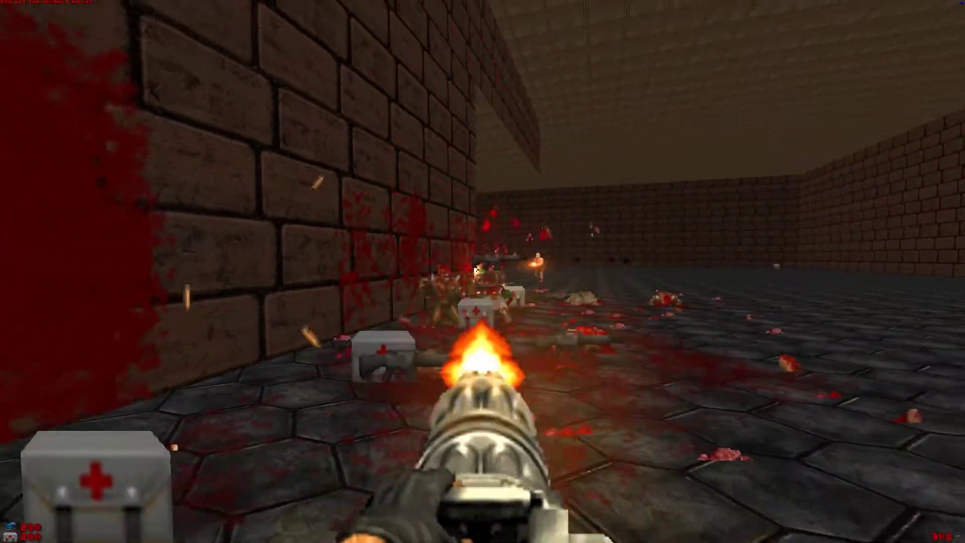
key("Up")
key("ctrl")
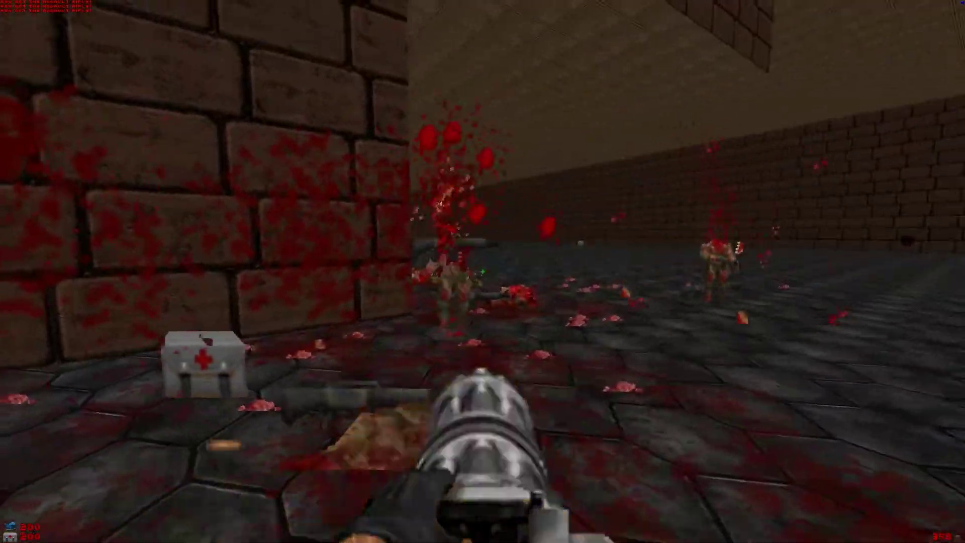
key("w")
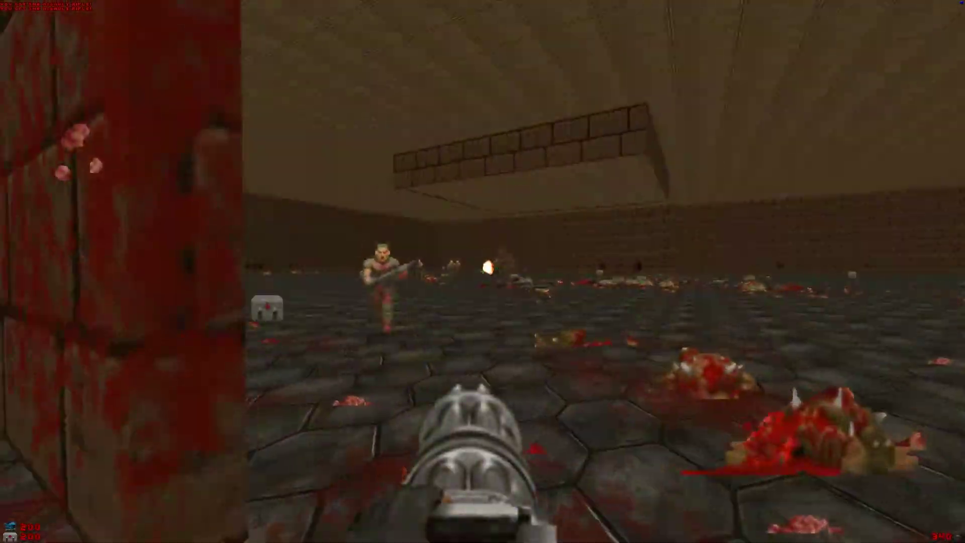
Move in and out beside the wall's corner while shooting the soldiers beyond it
left_click(483, 271)
key("s")
key("w")
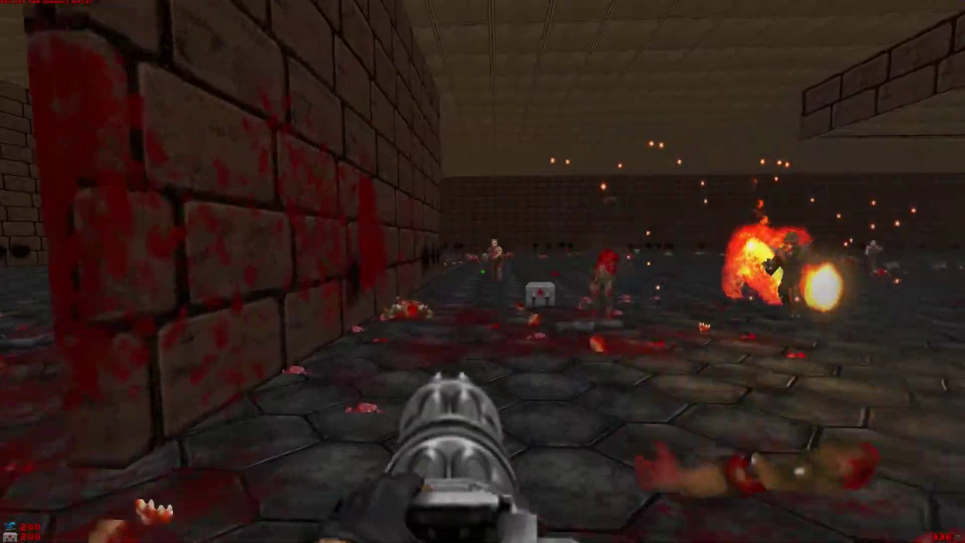
left_click(483, 271)
key("w")
key("s")
Retreat from the charging pack of spiked monsters while firing, and sidestep the fireballs near the wall's end
left_click(482, 271)
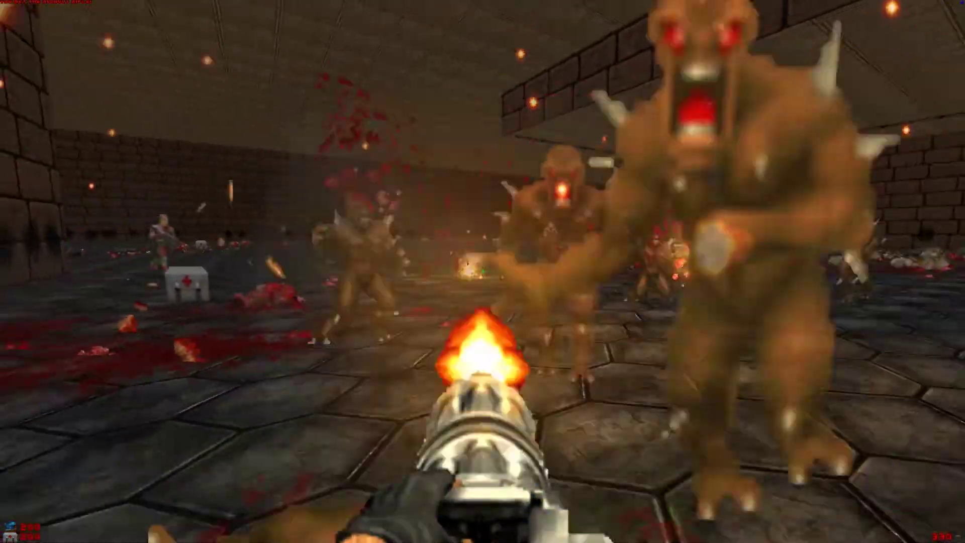
key("s")
left_click(482, 272)
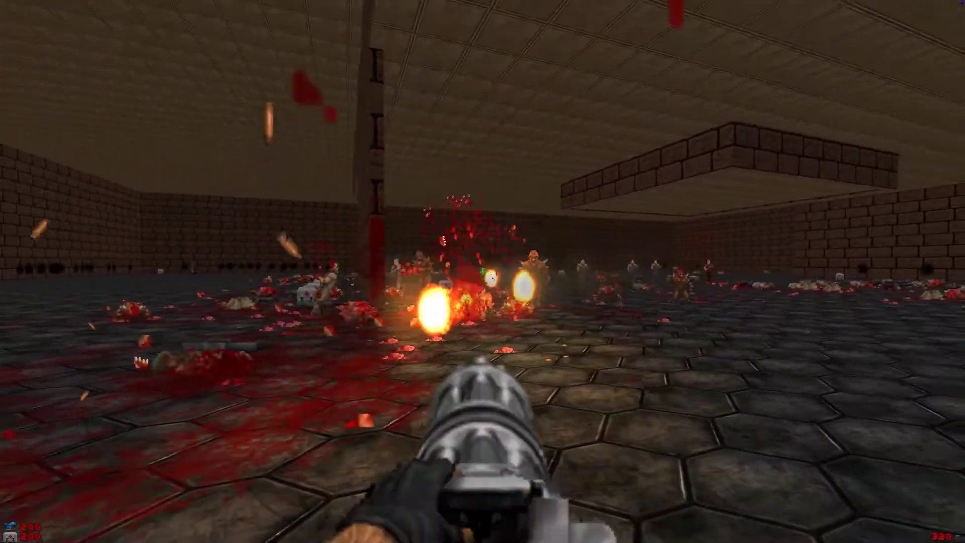
key("w")
left_click(482, 271)
key("a")
key("d")
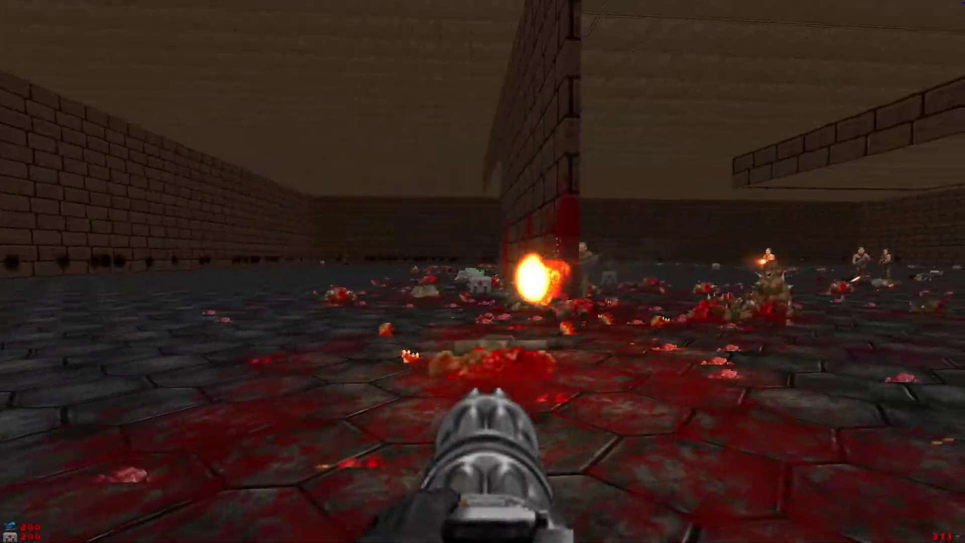
Check the automap and shoot the remaining soldiers between the freestanding wall and the overhanging ceiling block
key("Tab")
key("Tab")
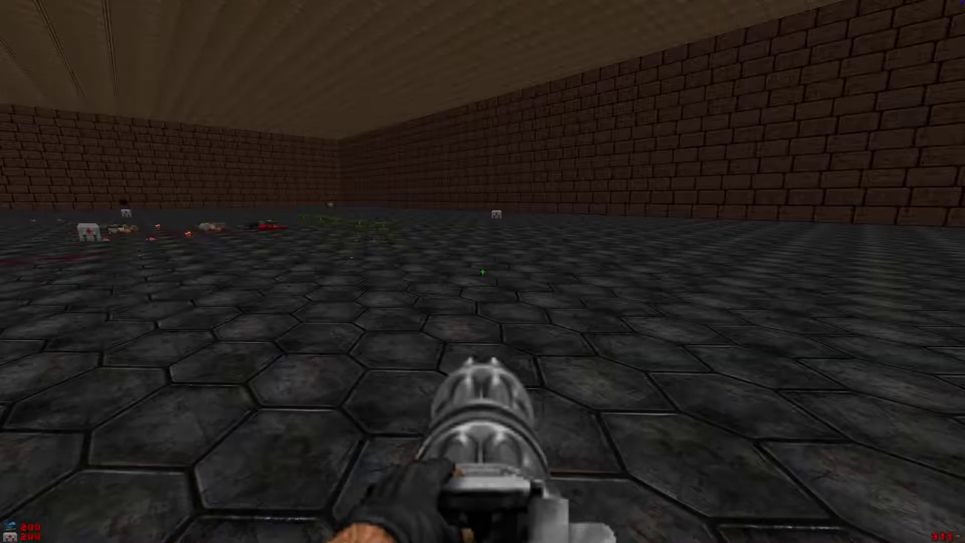
key("ctrl")
key("Left")
key("Left")
key("ctrl")
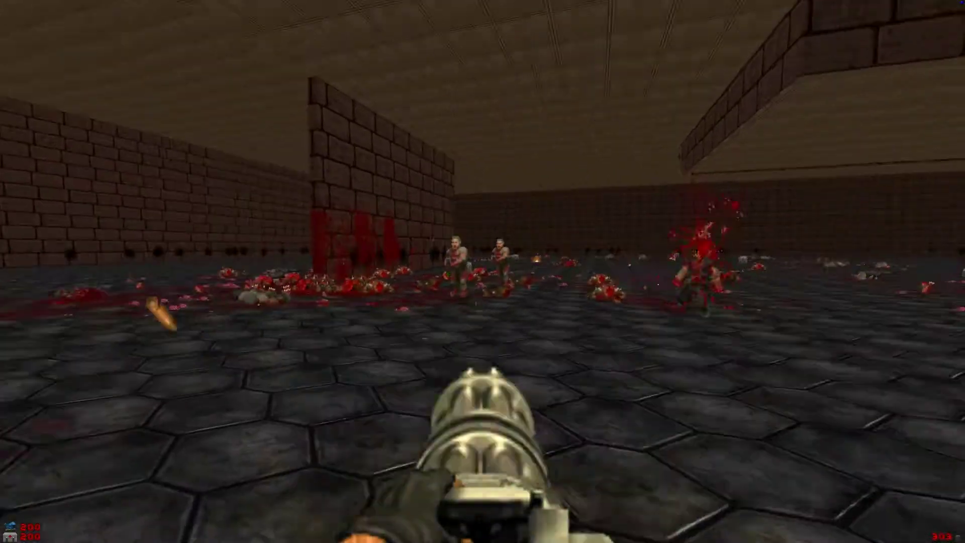
key("Left")
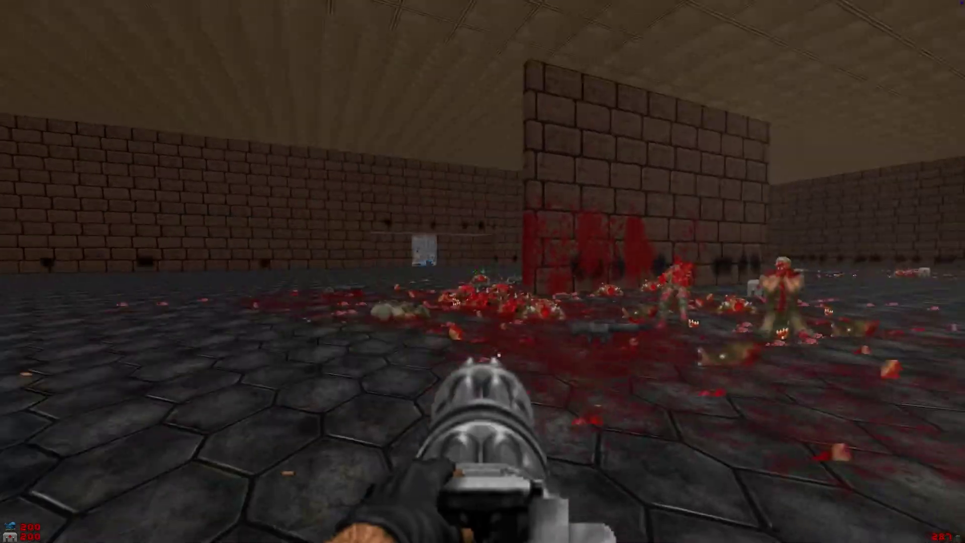
Check the automap and cross the hall to the low-ceilinged alcove containing the silver door
key("Tab")
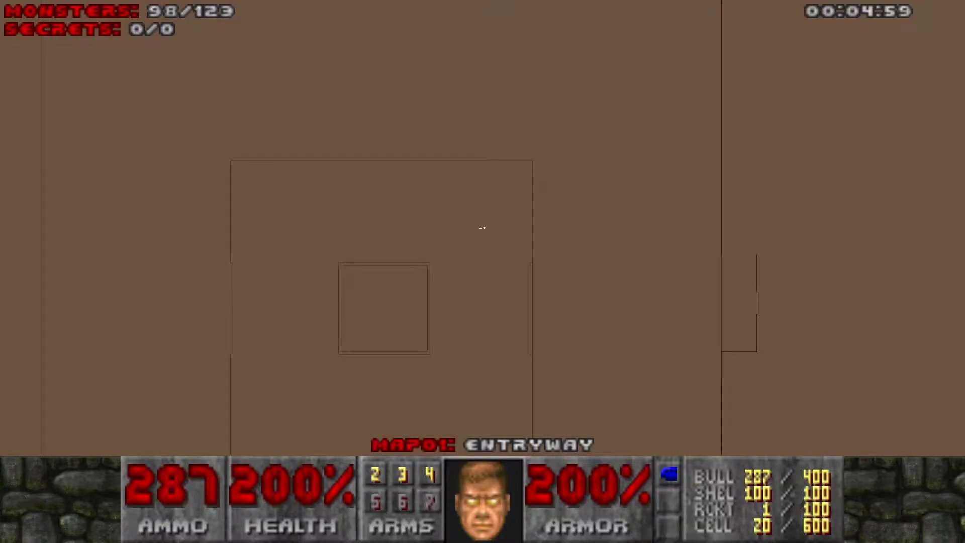
key("Tab")
key("w")
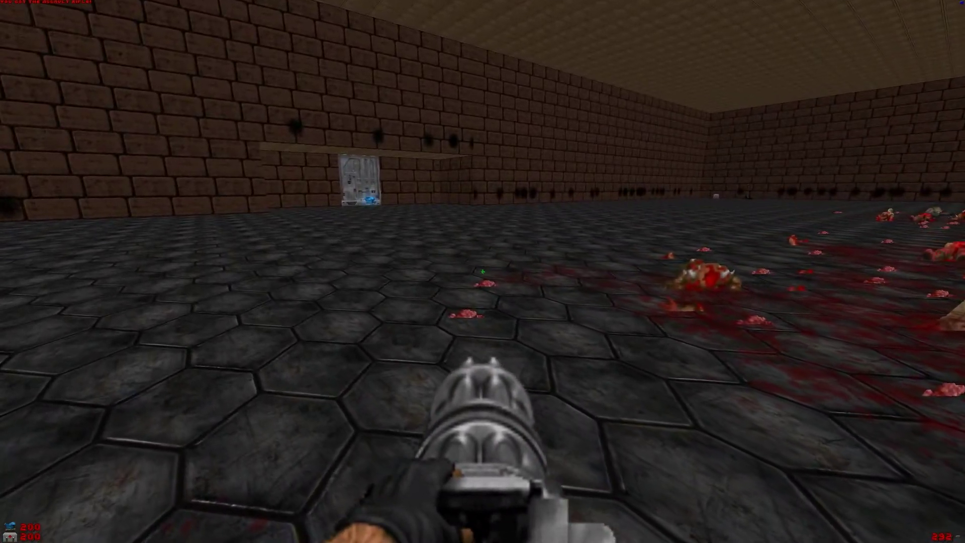
key("Up")
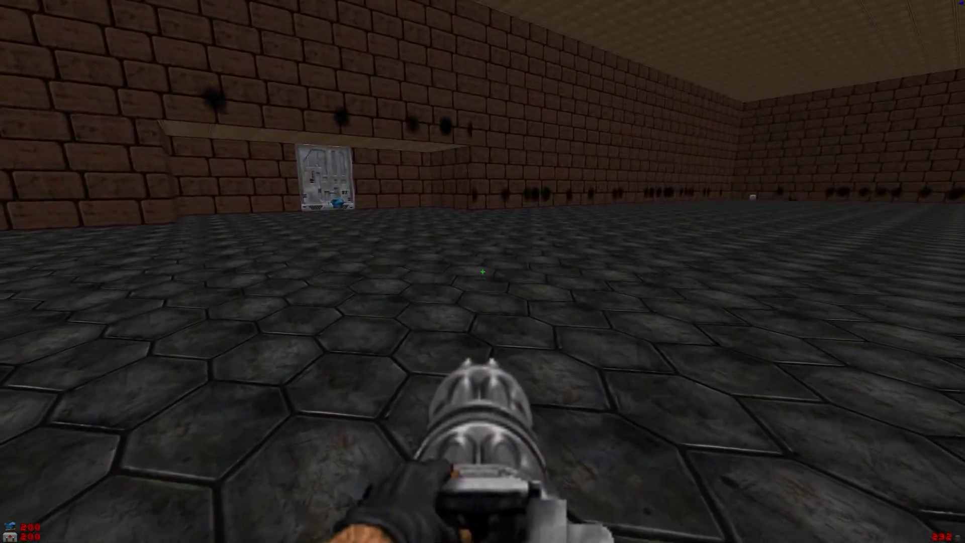
key("Up")
key("Left")
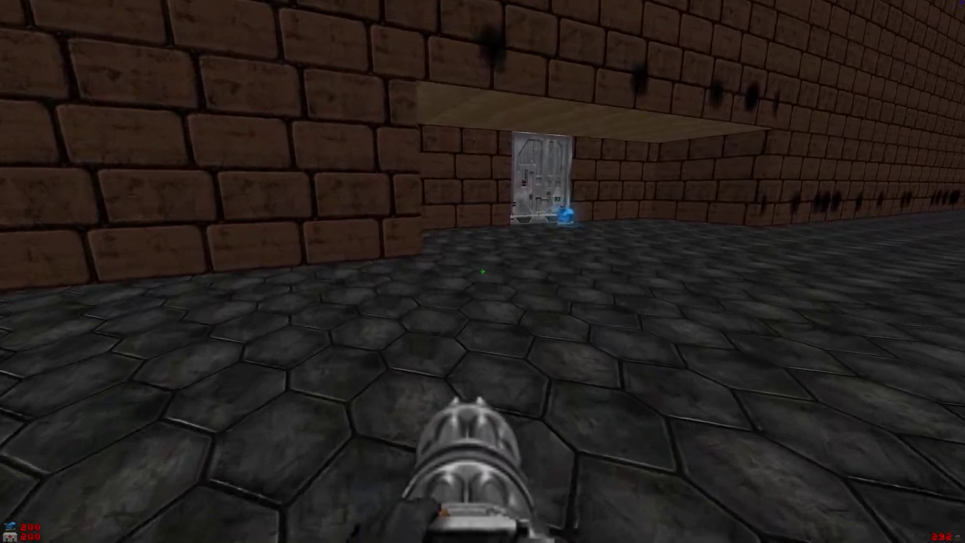
key("Up")
key("Right")
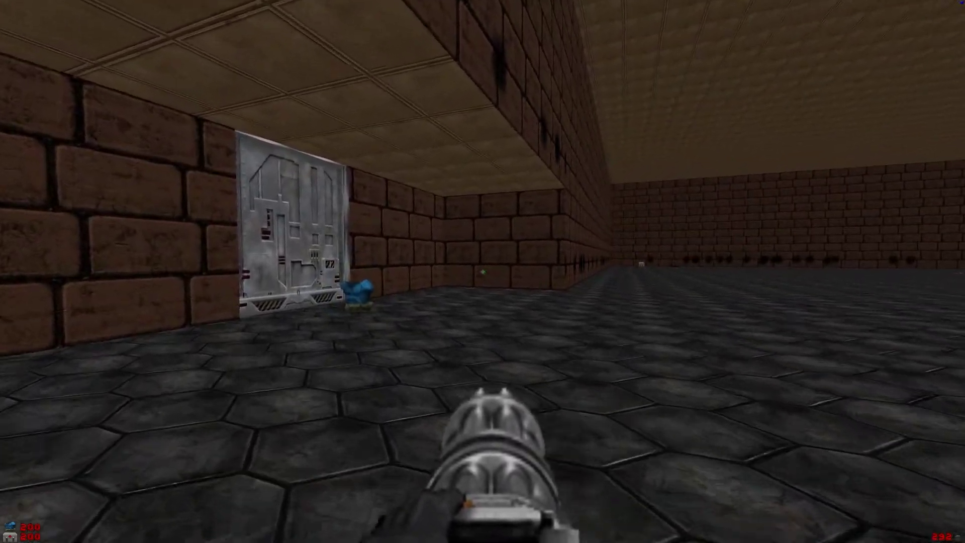
key("Up")
key("Right")
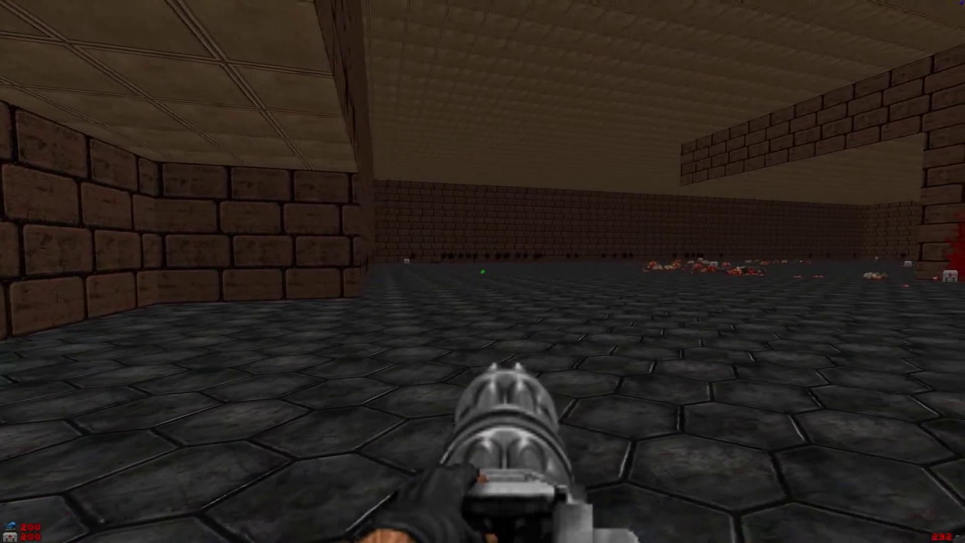
Check the hall around the alcove, open the silver door beside the blue armor and enter the corridor beyond
key("d")
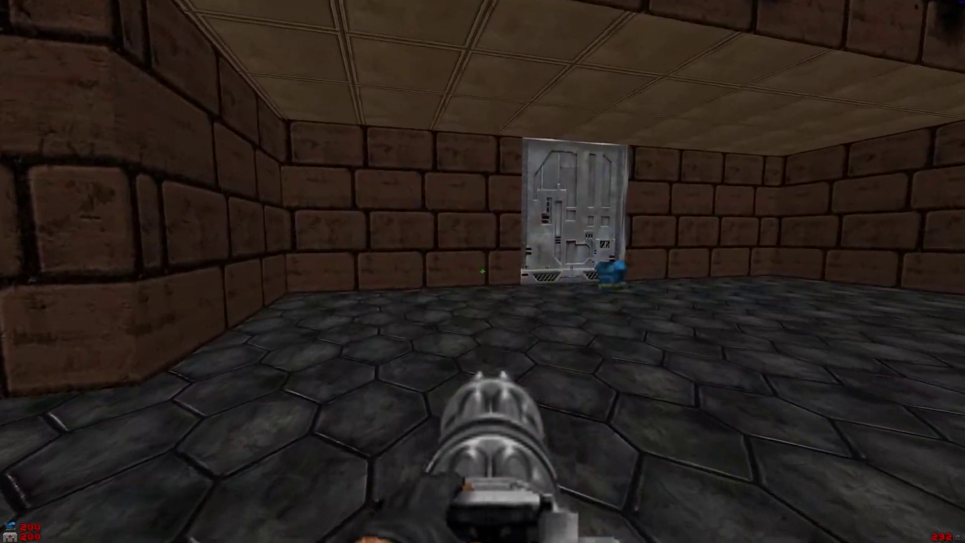
key("w")
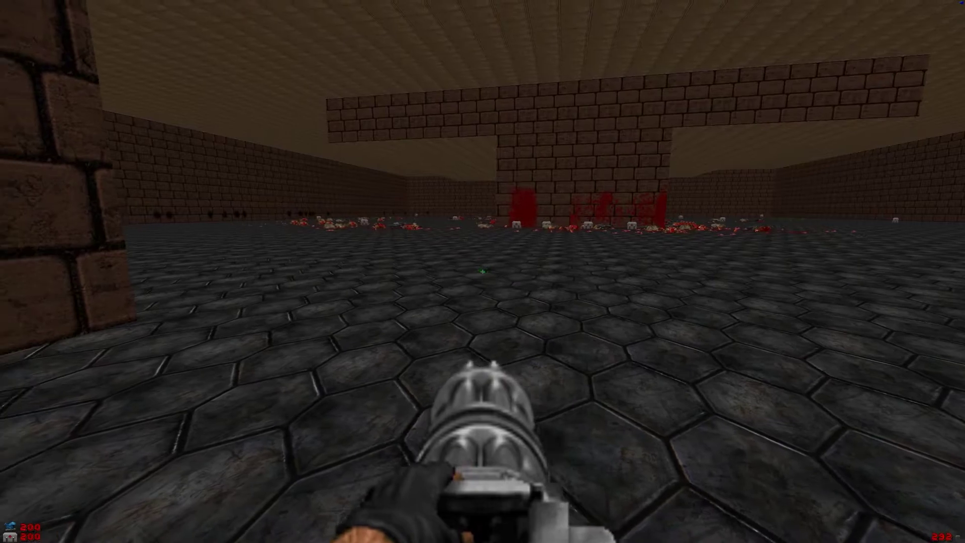
key("w")
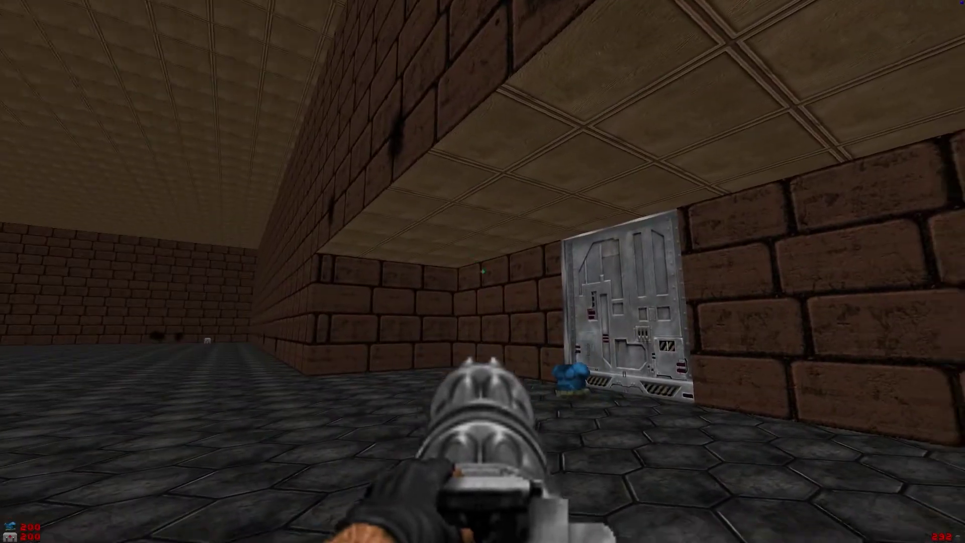
key("w")
key("e")
key("Up")
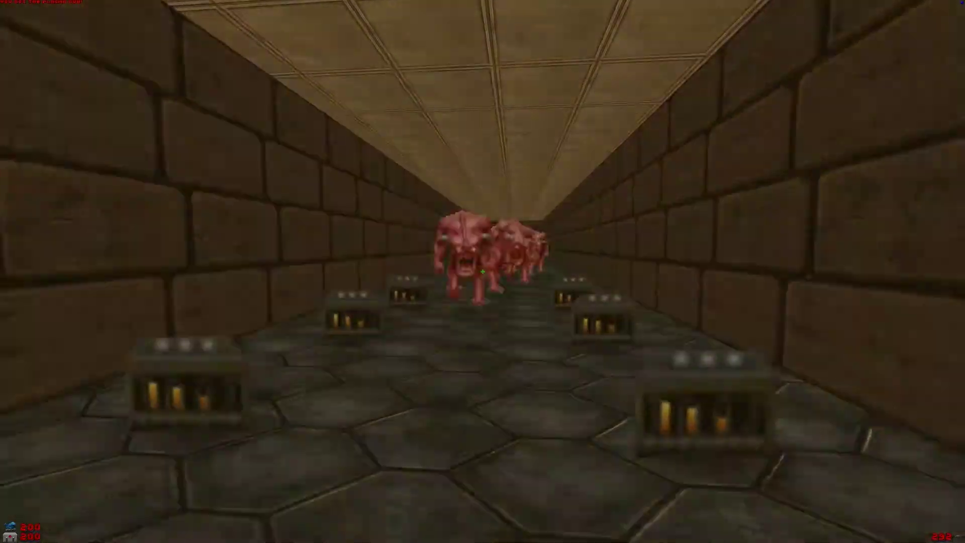
Take the plasma gun and fire it at the pink demons charging down the corridor while backing off between the ammo packs
key("ctrl")
key("Down")
key("ctrl")
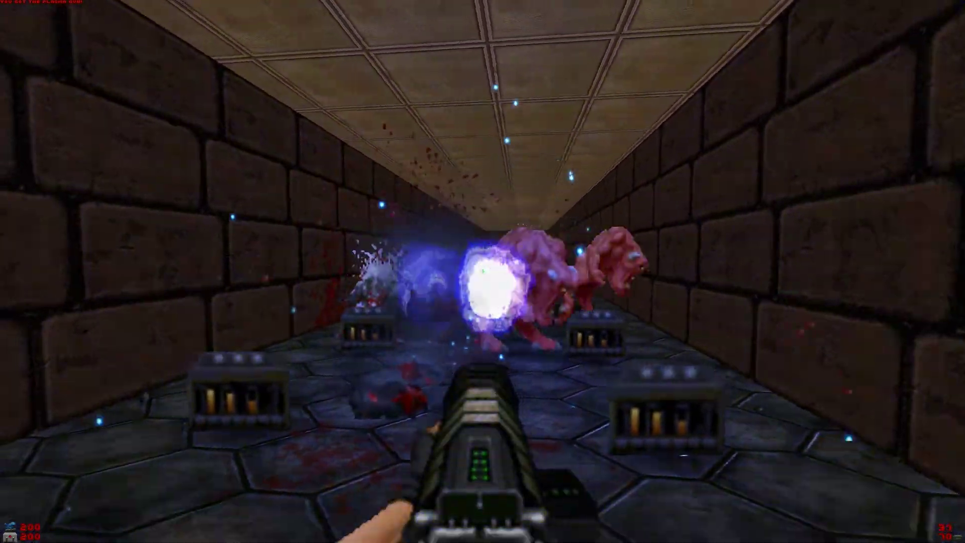
key("Up")
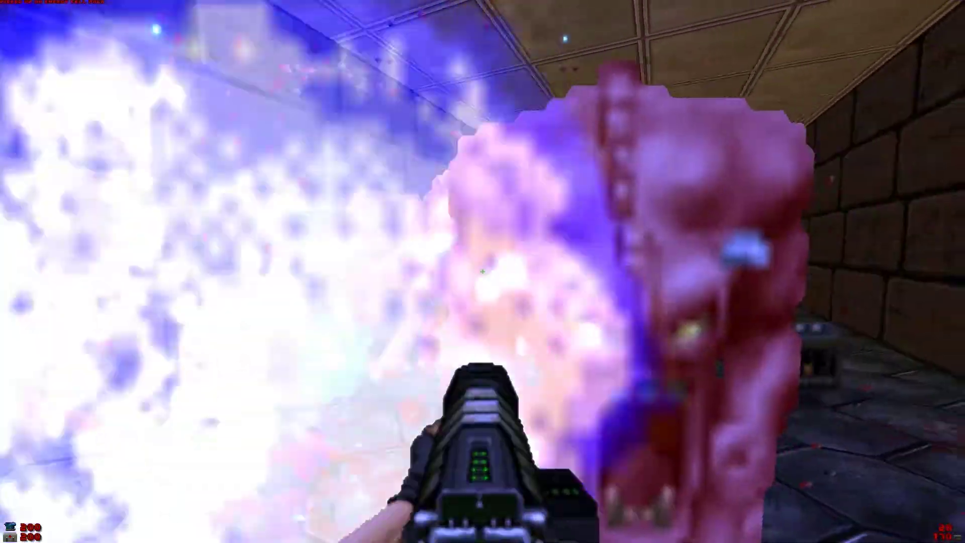
key("Down")
key("ctrl")
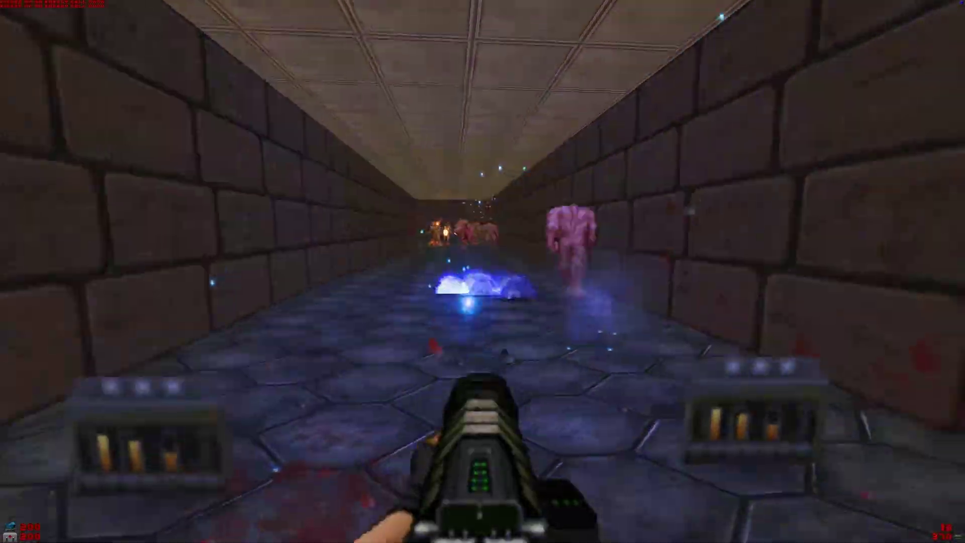
Advance along the corridor while shooting the demons and the fireball-throwing imps at its far end
key("w")
left_click(483, 271)
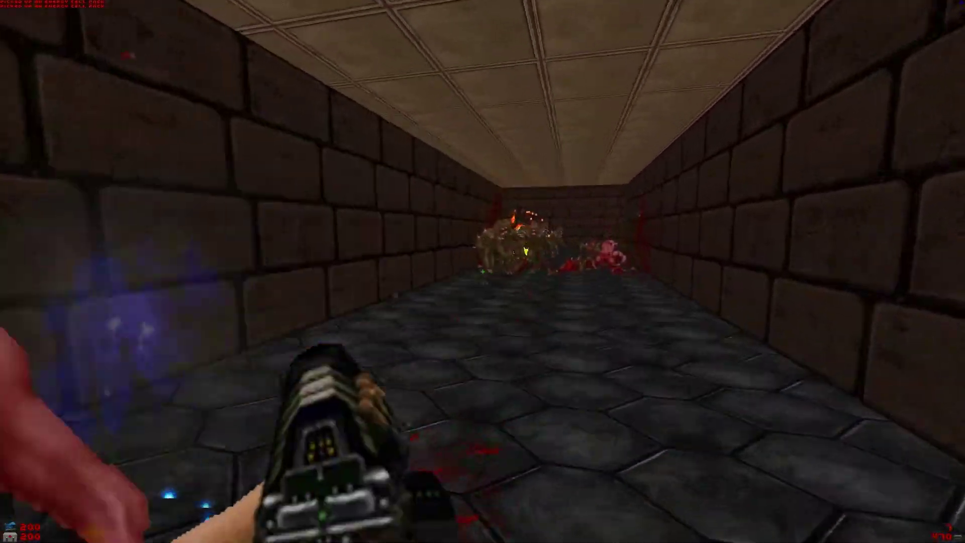
left_click(483, 271)
left_click(483, 271)
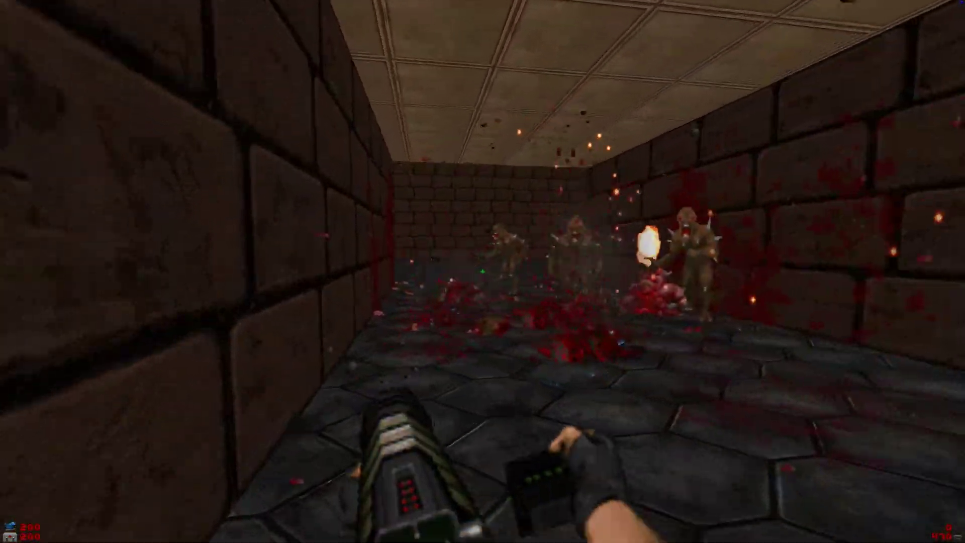
Enter the square room past the corridor, collect energy cells and shoot the pink demons that follow from the corridor opening
key("w")
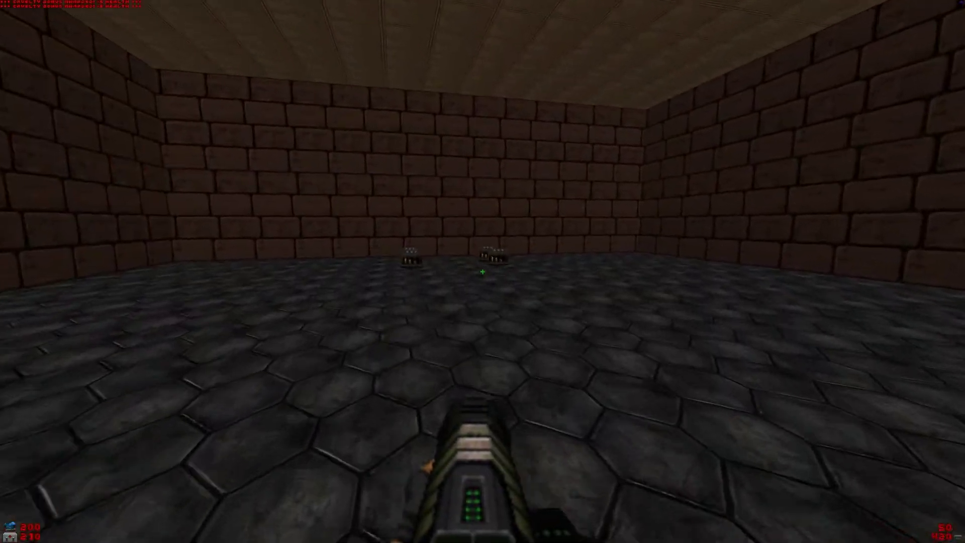
key("w")
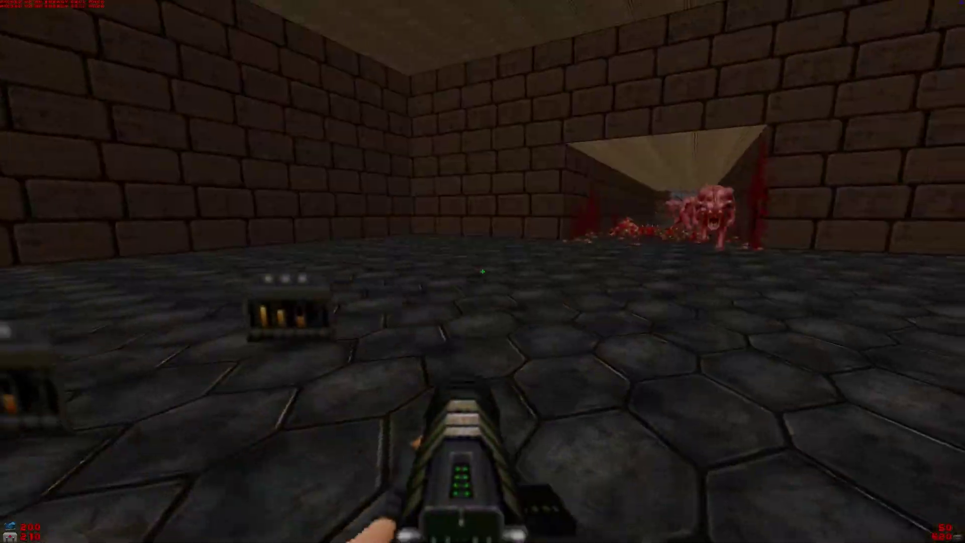
key("a")
left_click(483, 271)
left_click(483, 272)
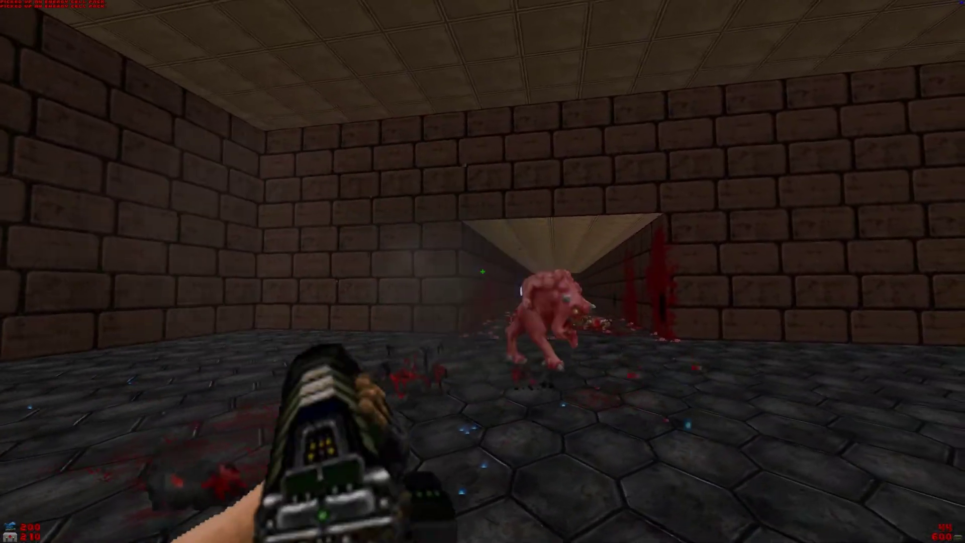
key("d")
key("s")
left_click(483, 272)
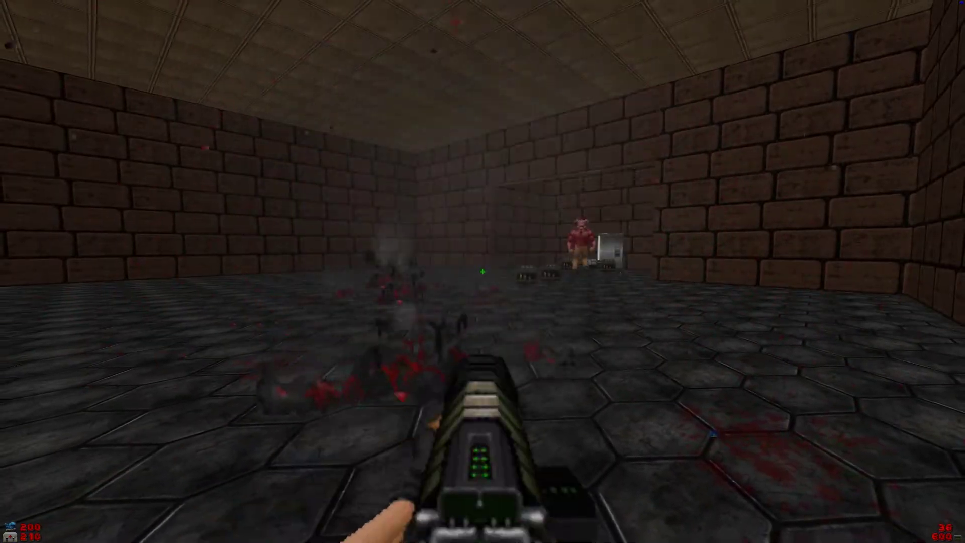
Shoot the horned monster by the protruding wall corner near the silver door and reload the weapon
key("Right")
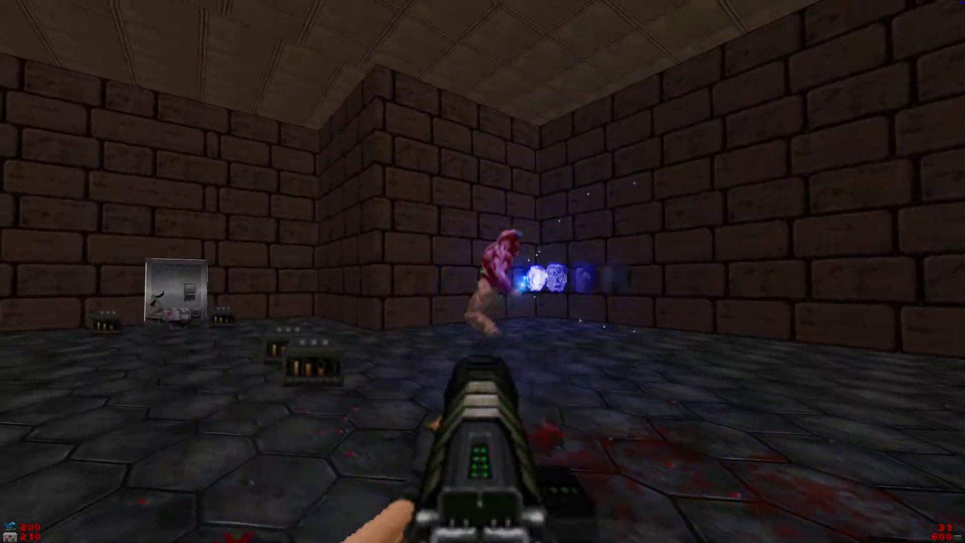
left_click(483, 272)
key("a")
key("r")
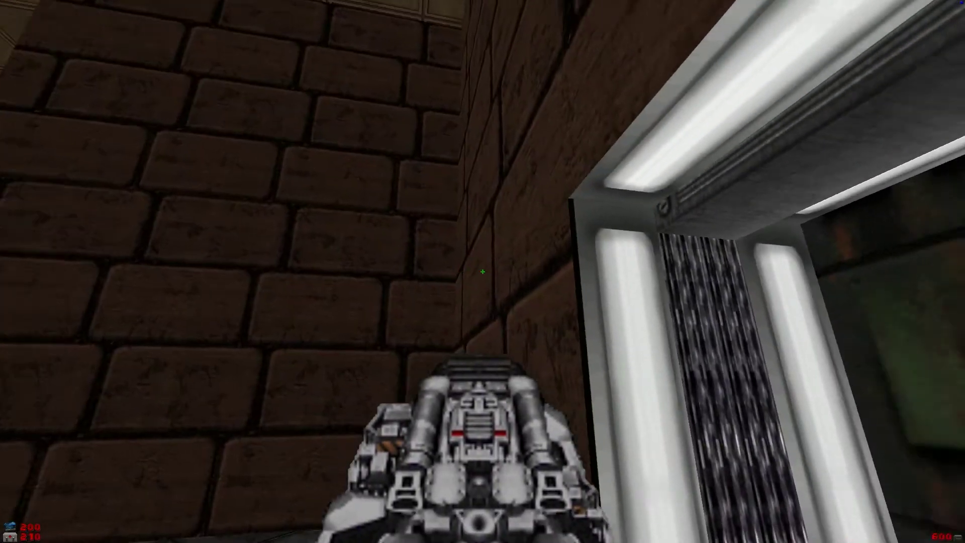
Enter the lit exit doorway and activate the red switch to finish the map
key("a")
key("w")
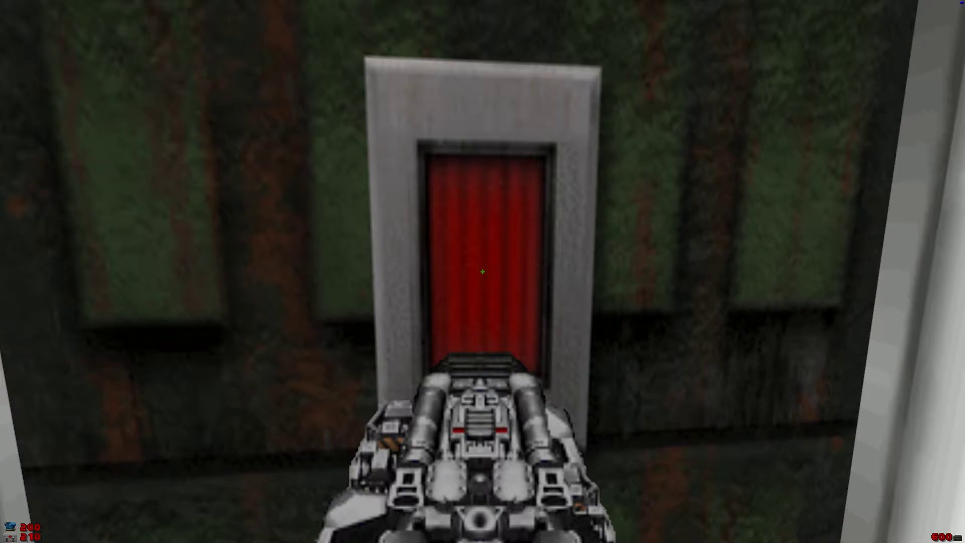
key("e")
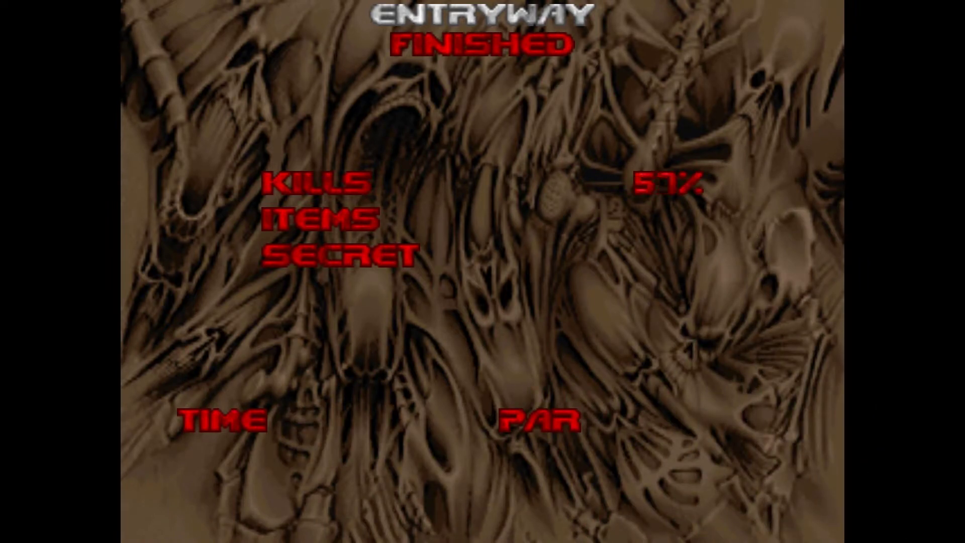
key("e")
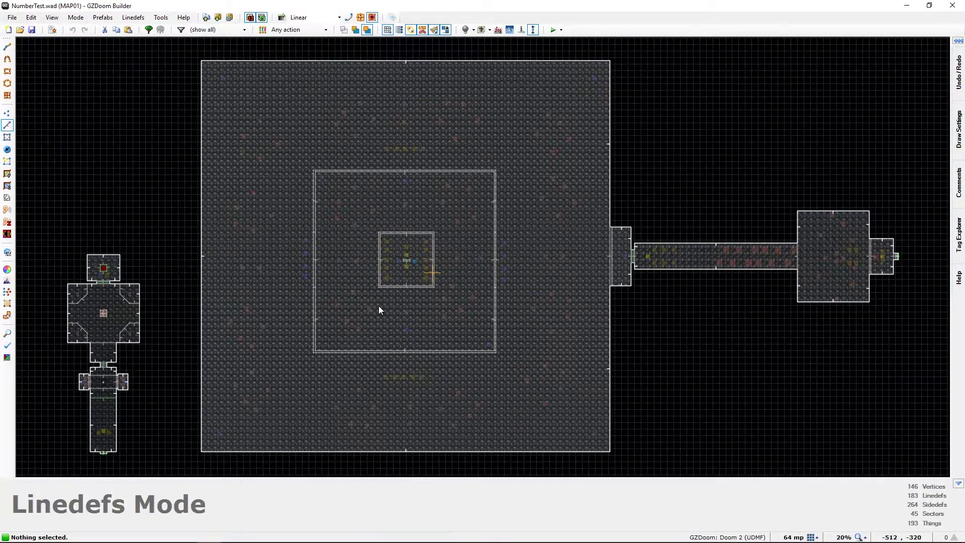
In GZDoom Builder, switch to Sectors Mode and bring up the starting corridor with its two monster closets
key("s")
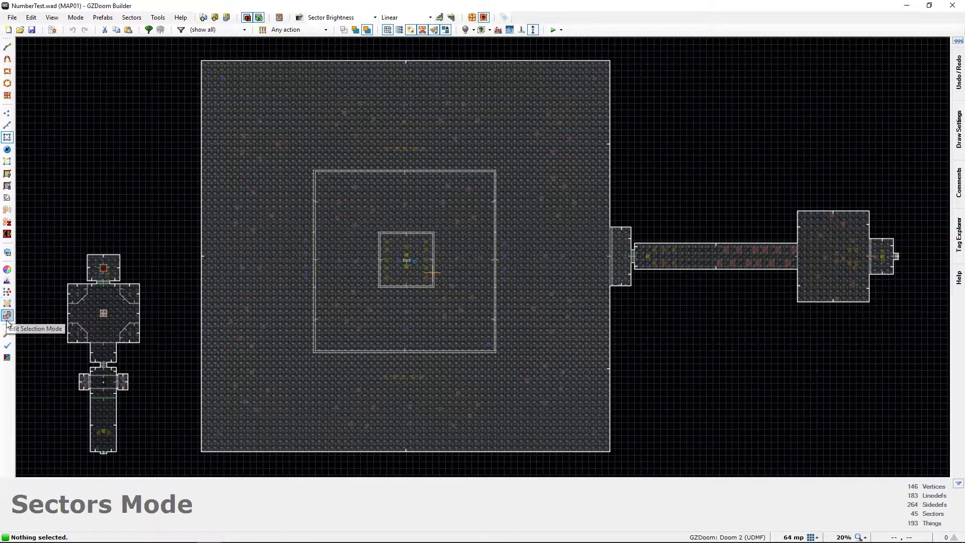
scroll(59, 463, "up", 4)
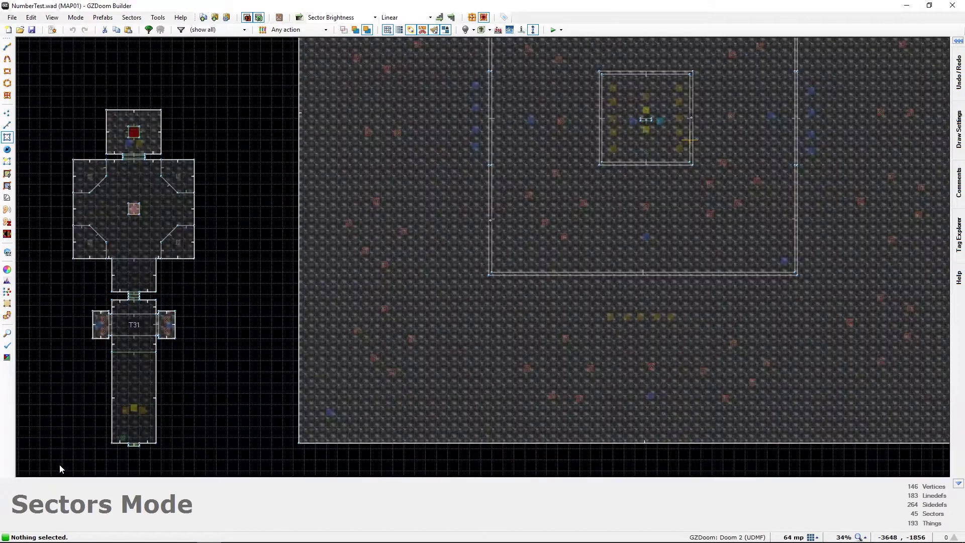
scroll(91, 428, "up", 6)
middle_click_drag(136, 347, 137, 409)
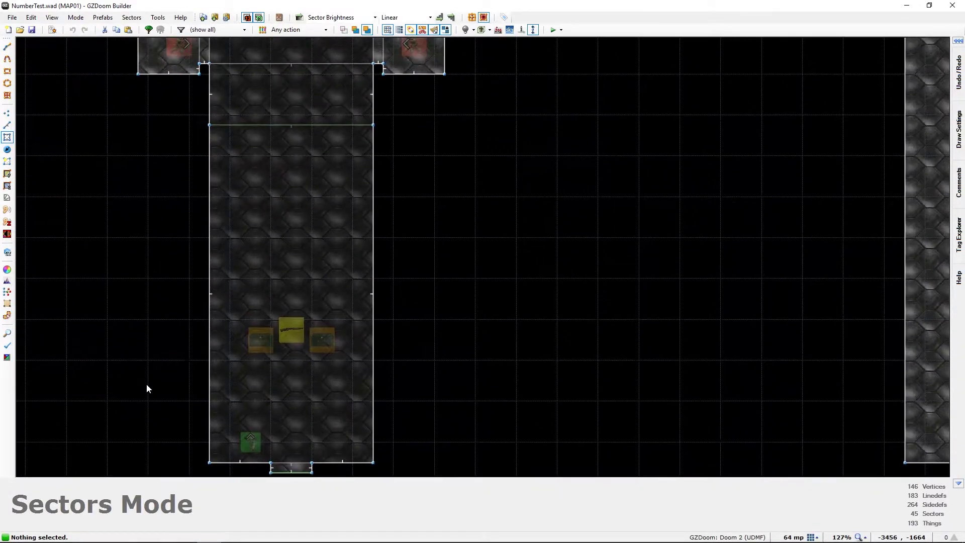
middle_click_drag(151, 272, 190, 448)
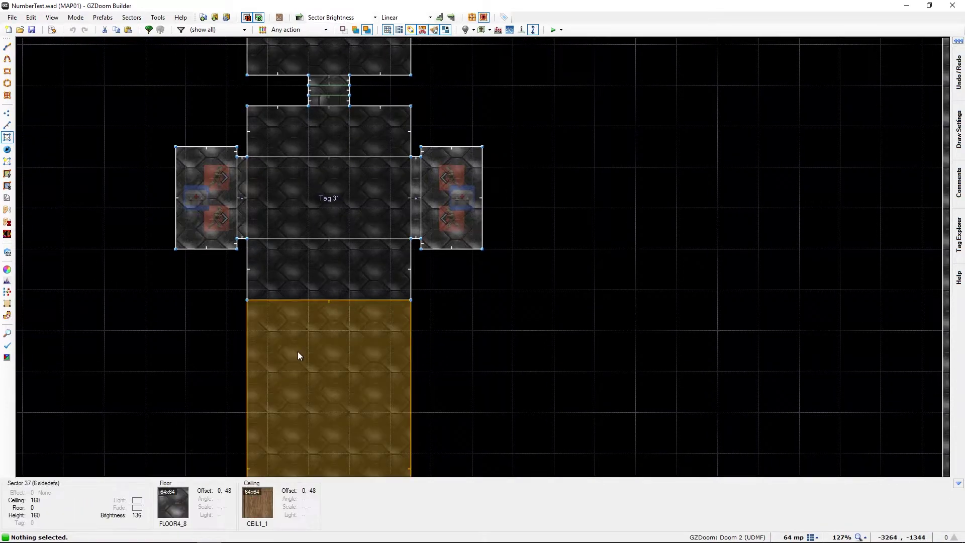
Inspect the Door Open action of the trigger linedef crossing the starting corridor, leaving its properties unchanged
key("l")
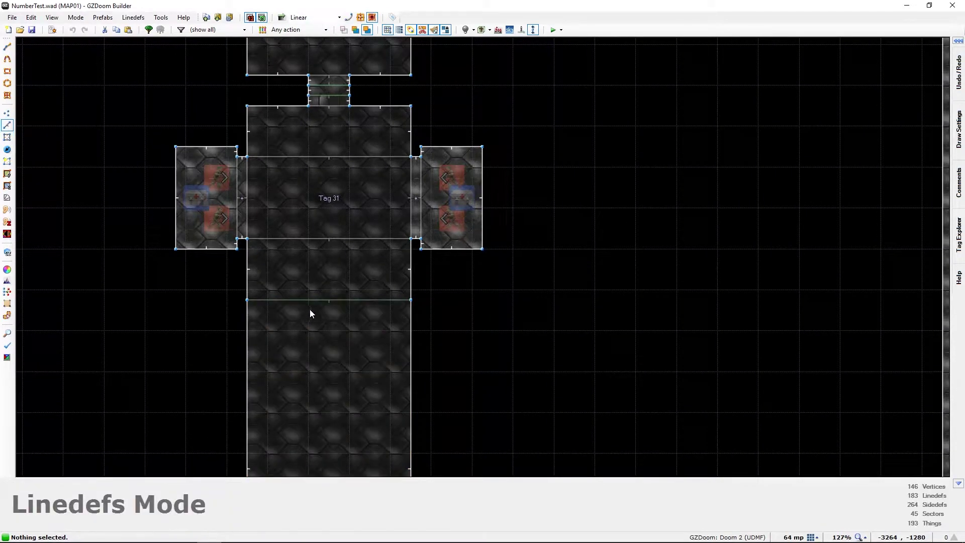
right_click(339, 300)
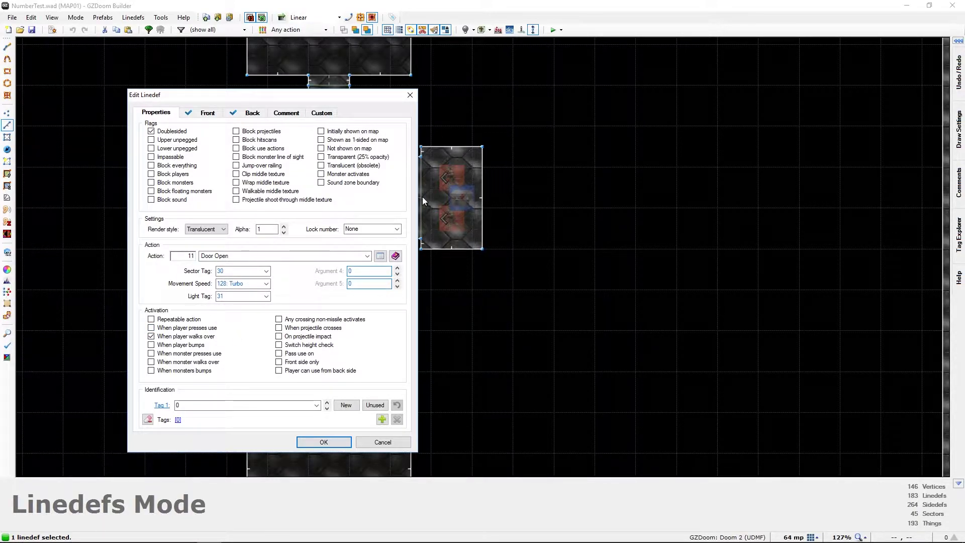
key("Escape")
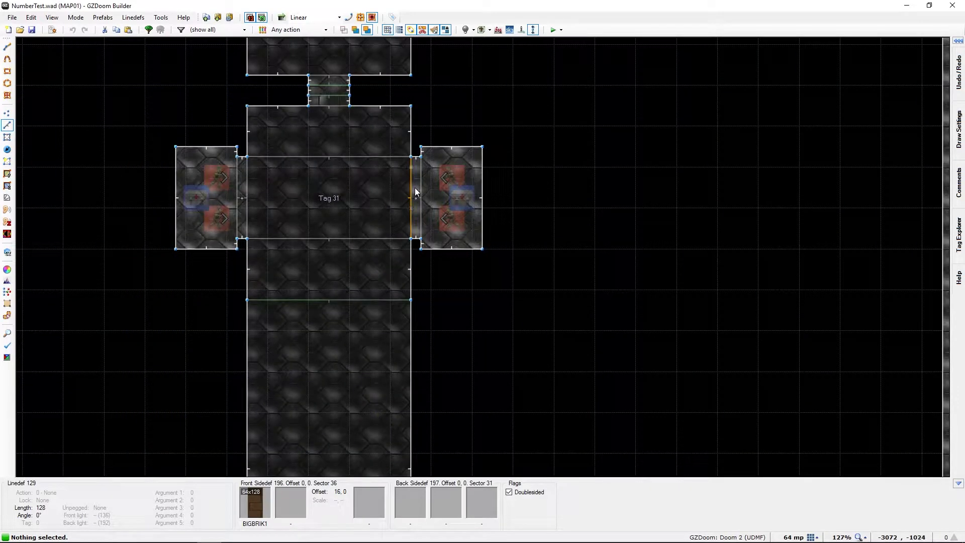
Review the trigger linedef's sector and light tags again and locate the sector tagged 31 between the closets
key("s")
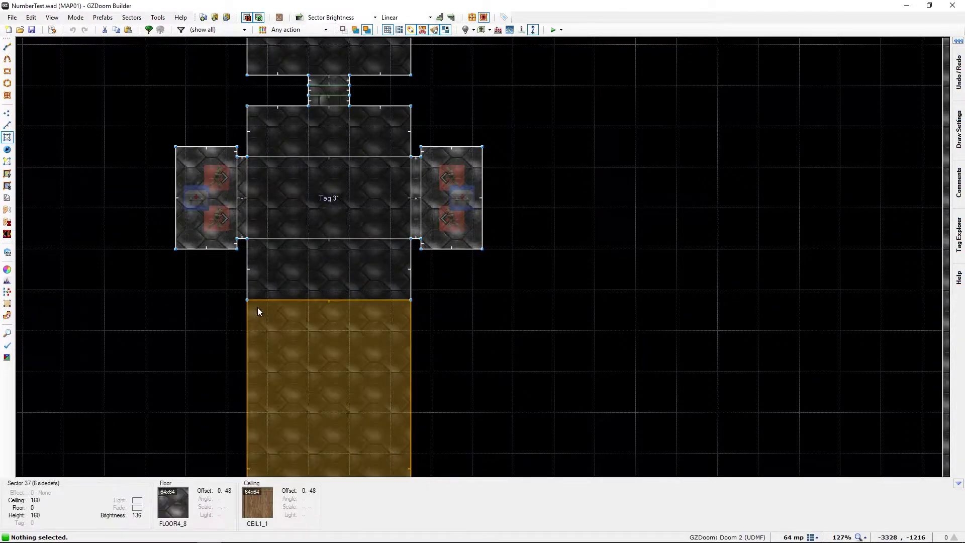
key("l")
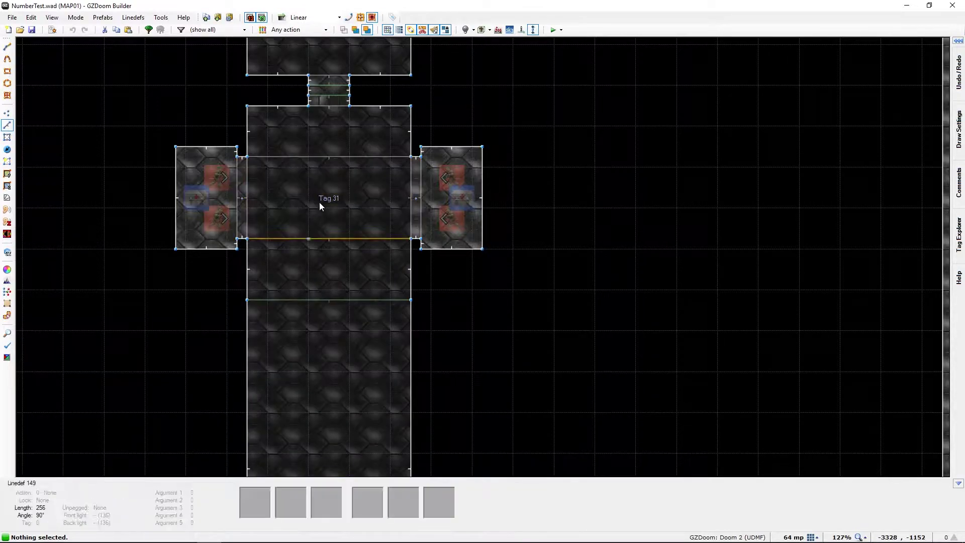
right_click(285, 300)
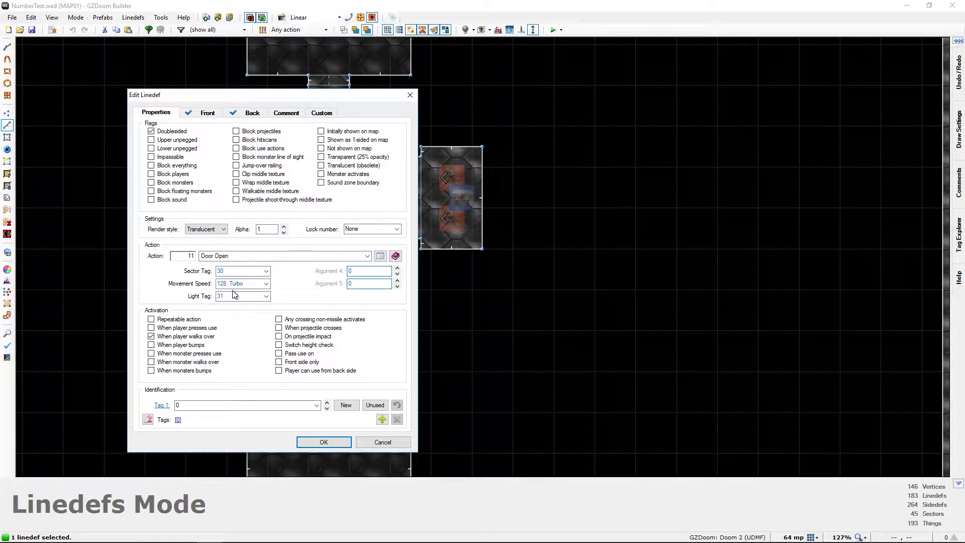
key("Escape")
key("s")
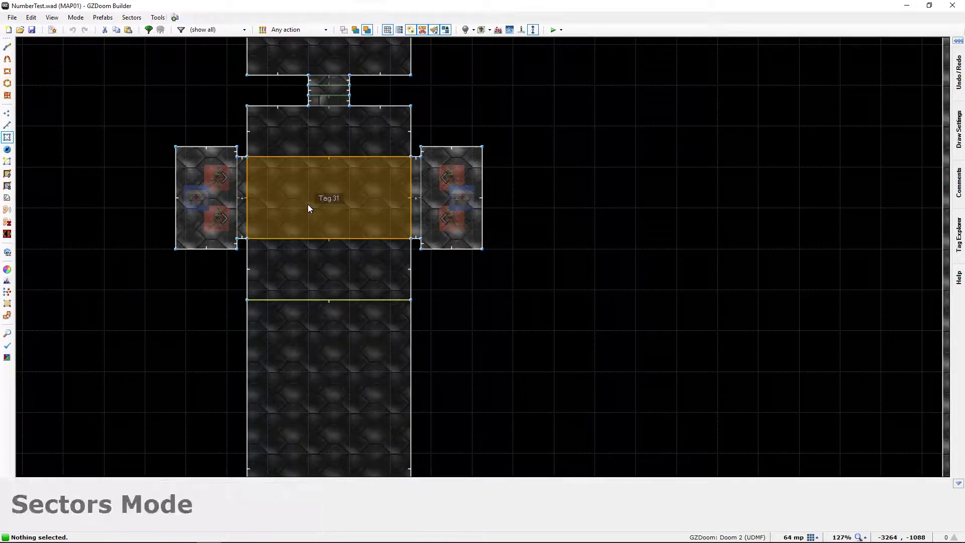
Enter the 3D view and examine the tagged floor strip and closet walls in the starting corridor
key("q")
key("w")
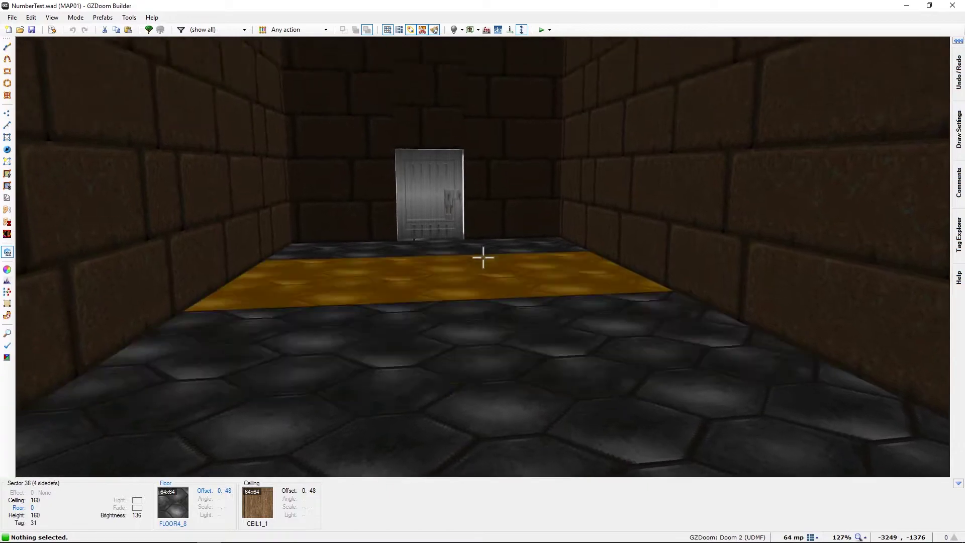
key("e")
key("d")
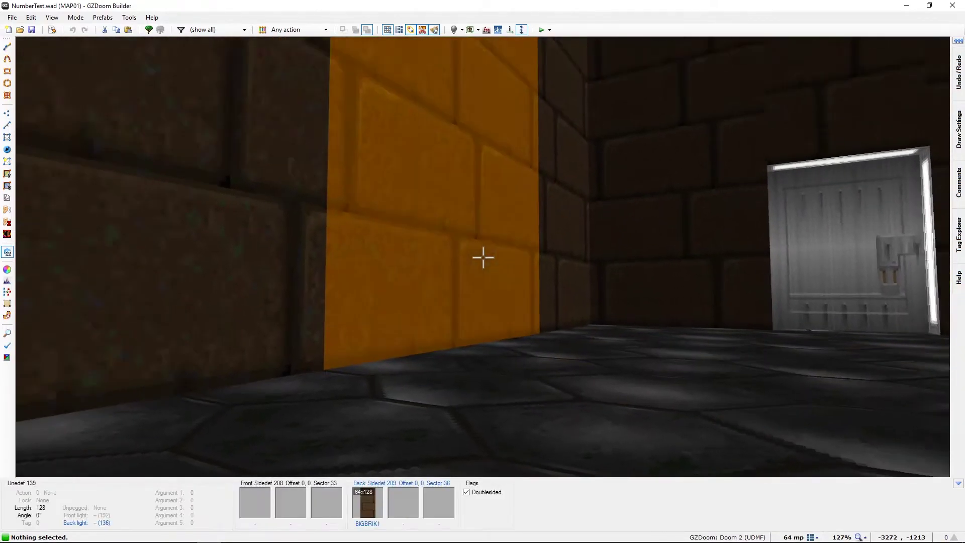
key("e")
key("d")
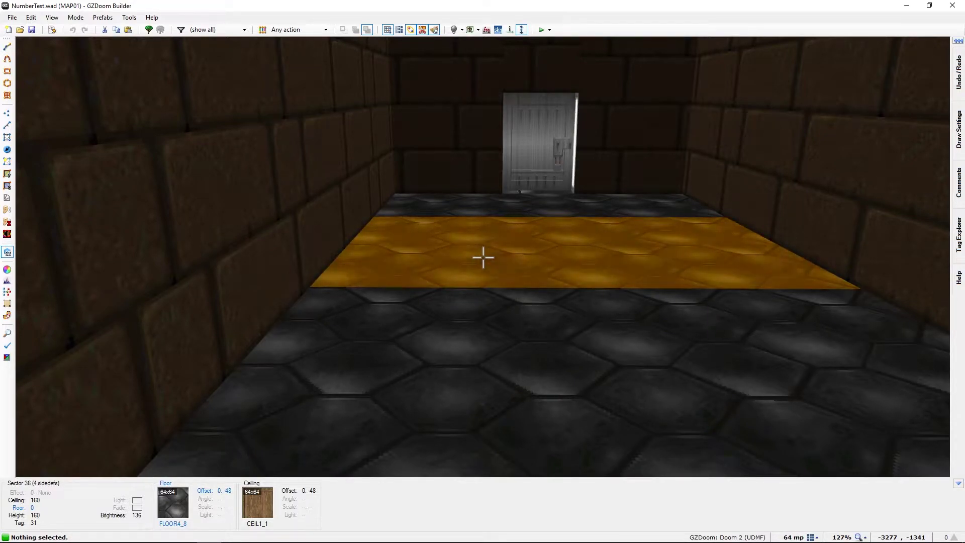
Examine a monster closet and the corridor from outside and inside in 3D, and return to the 2D map
key("s")
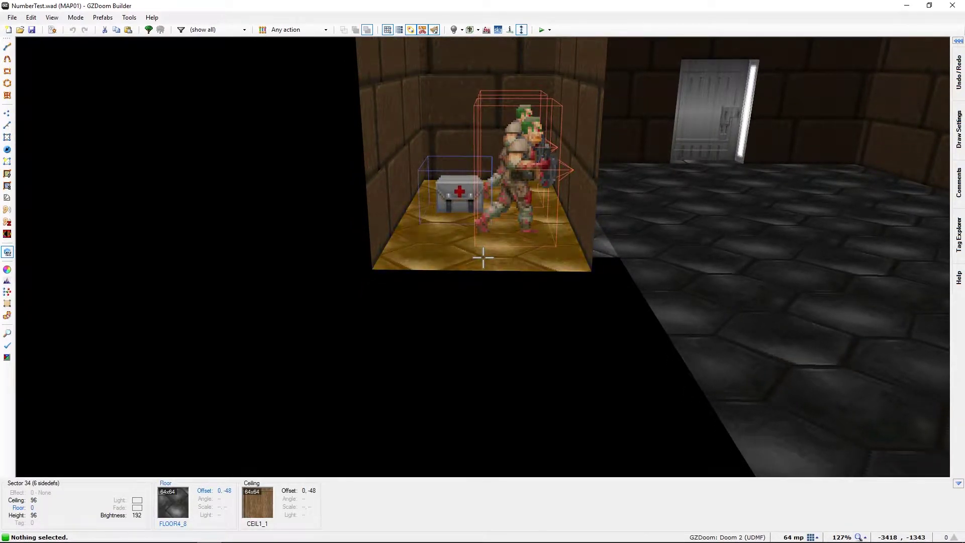
key("d")
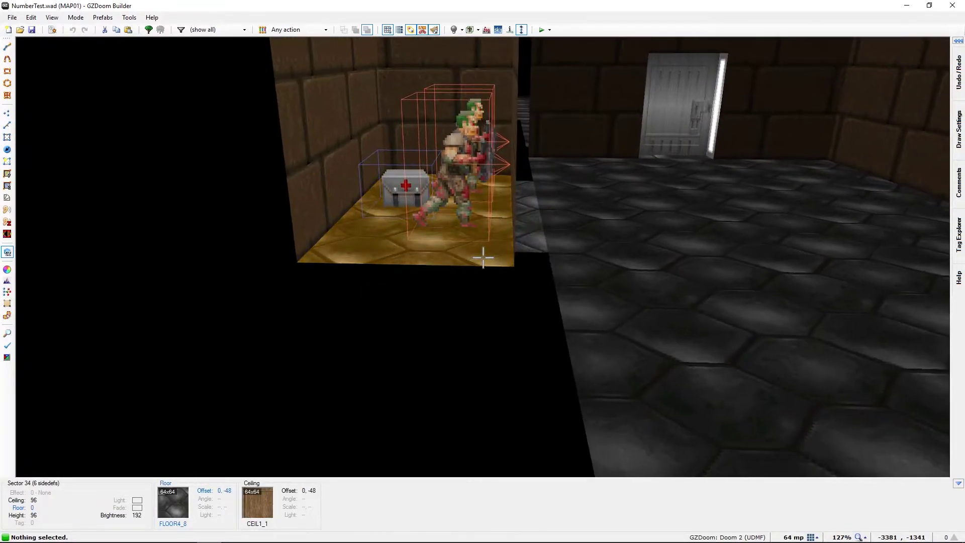
key("f")
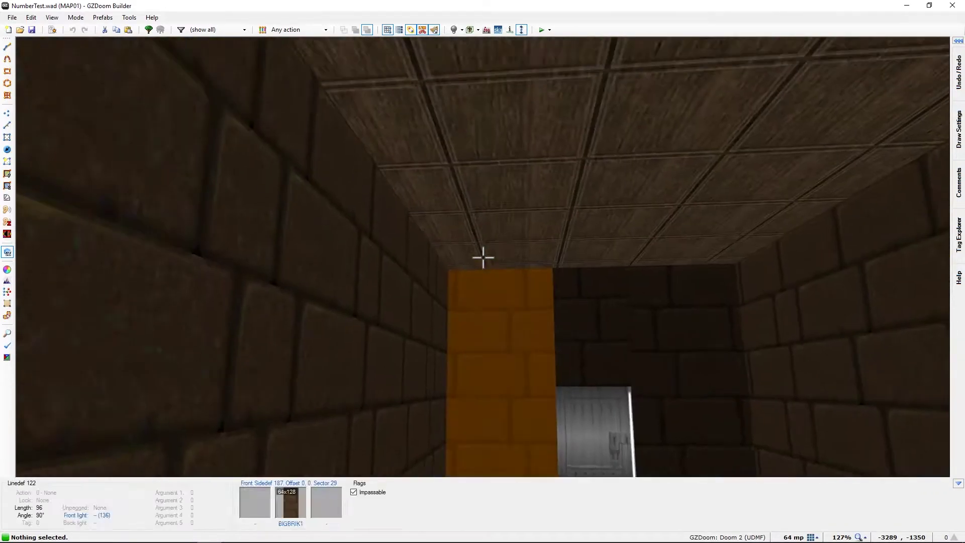
key("f")
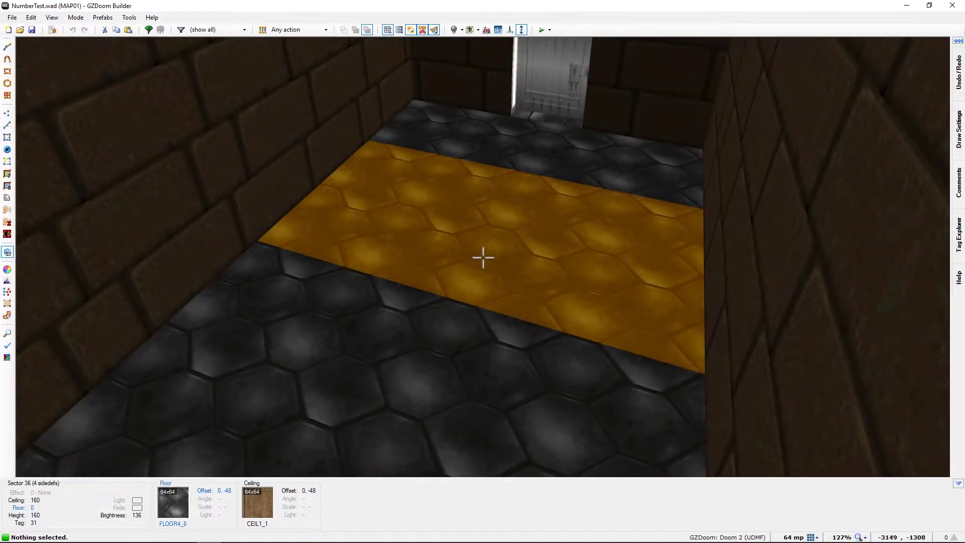
key("q")
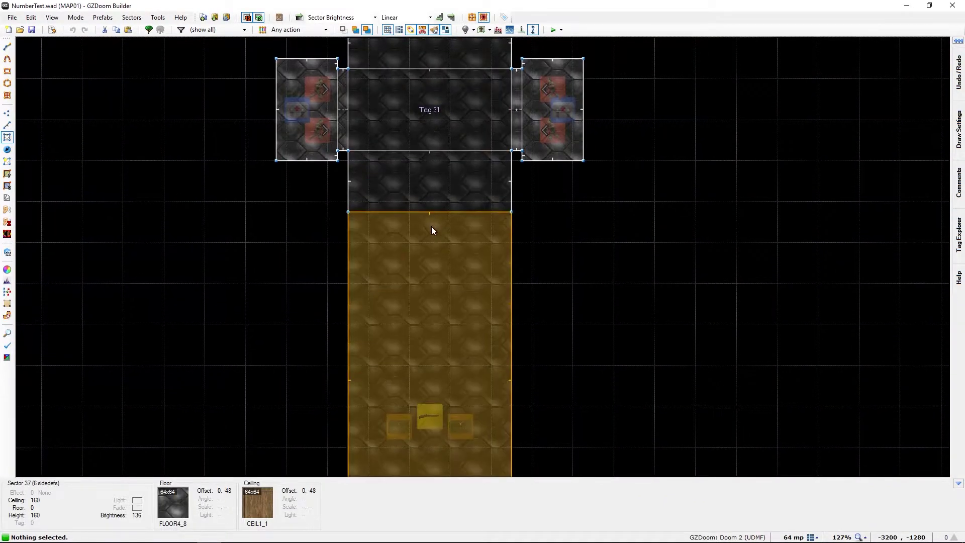
In Things Mode, inspect the type and tag of the Map Spots in the corners of the blue keycard room
middle_click_drag(431, 227, 424, 293)
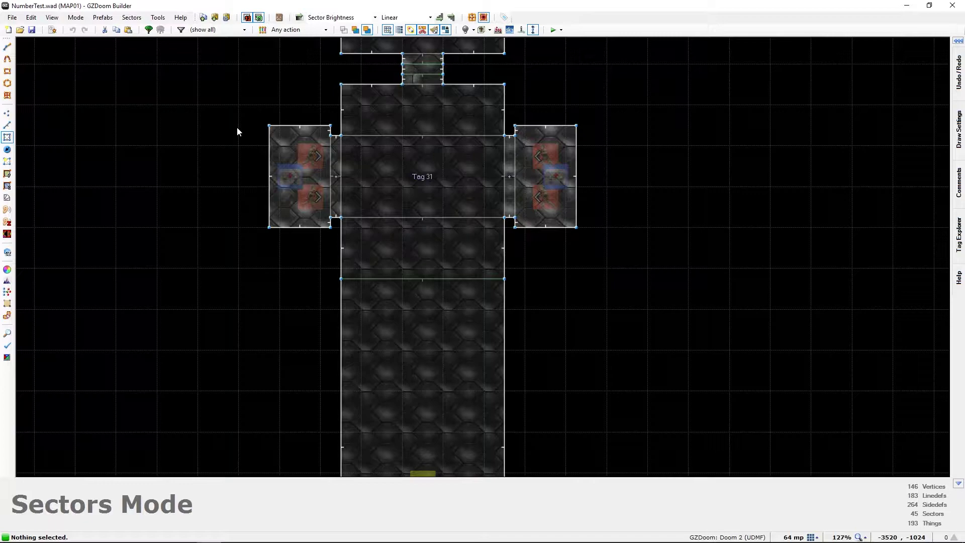
middle_click_drag(237, 132, 255, 204)
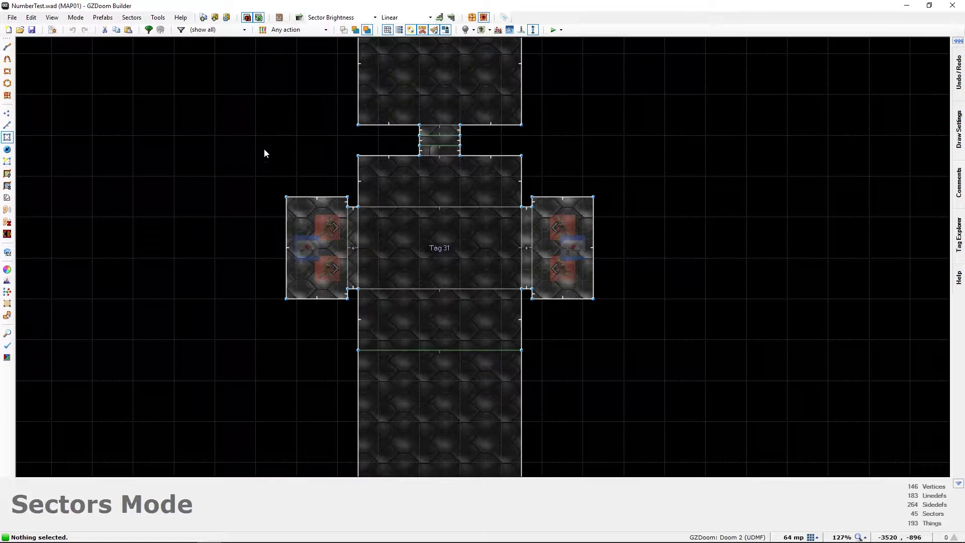
middle_click_drag(264, 150, 284, 183)
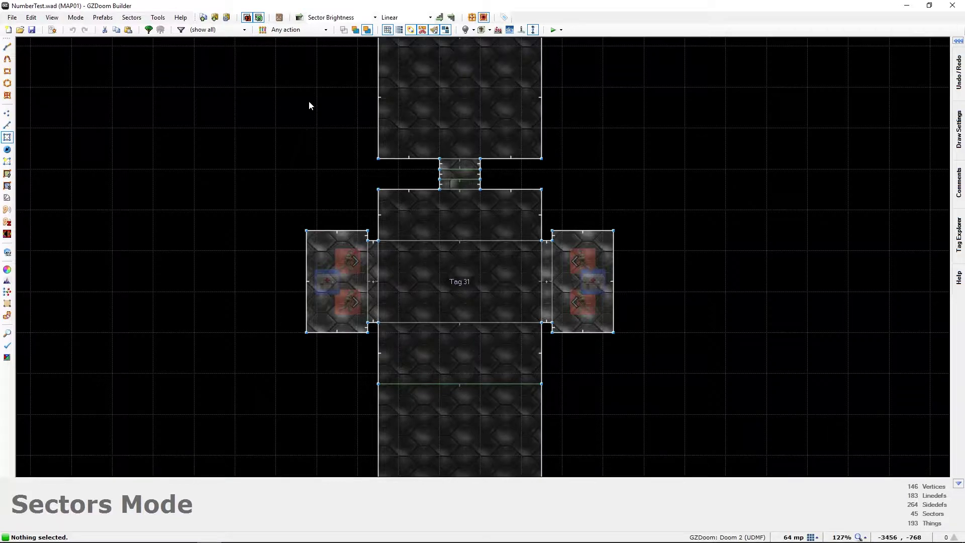
middle_click_drag(309, 102, 300, 259)
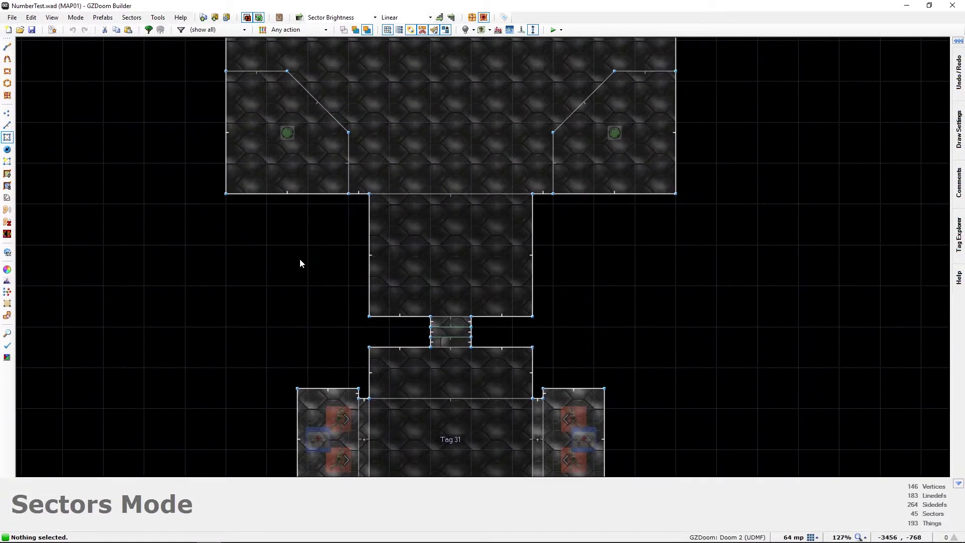
middle_click_drag(230, 101, 270, 331)
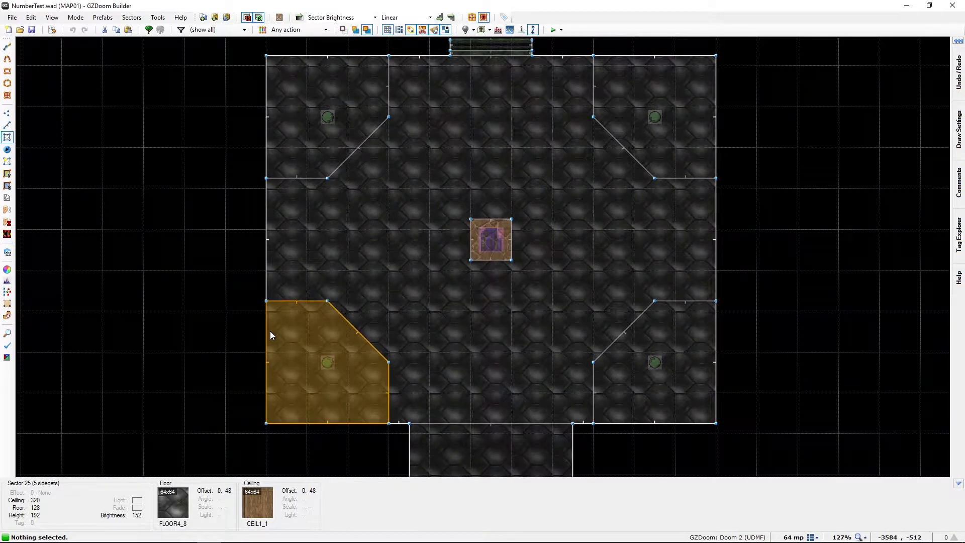
middle_click_drag(261, 247, 261, 253)
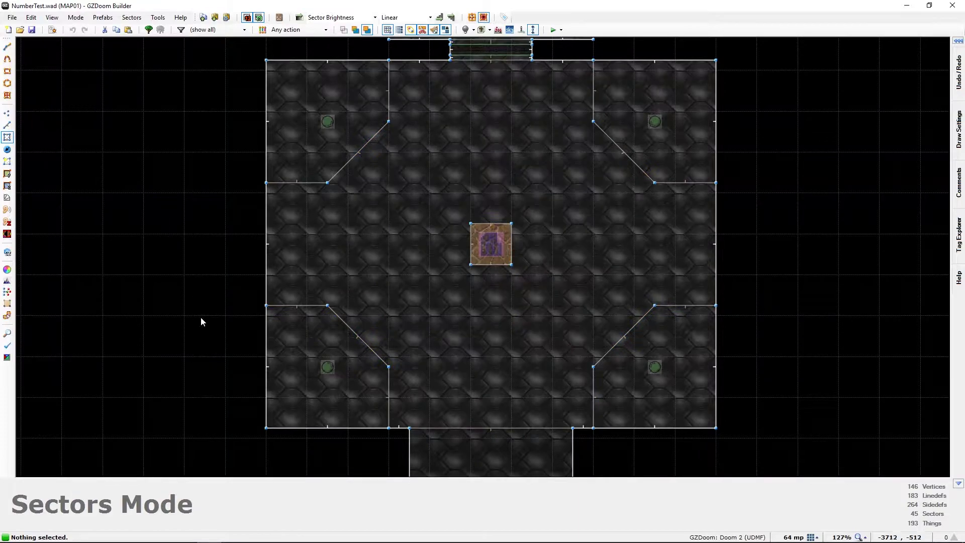
middle_click_drag(215, 400, 153, 409)
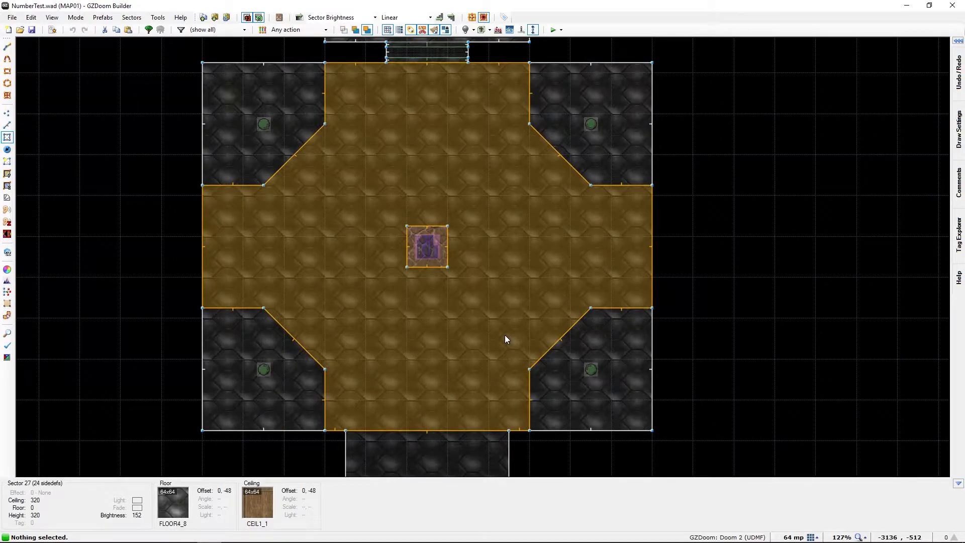
key("t")
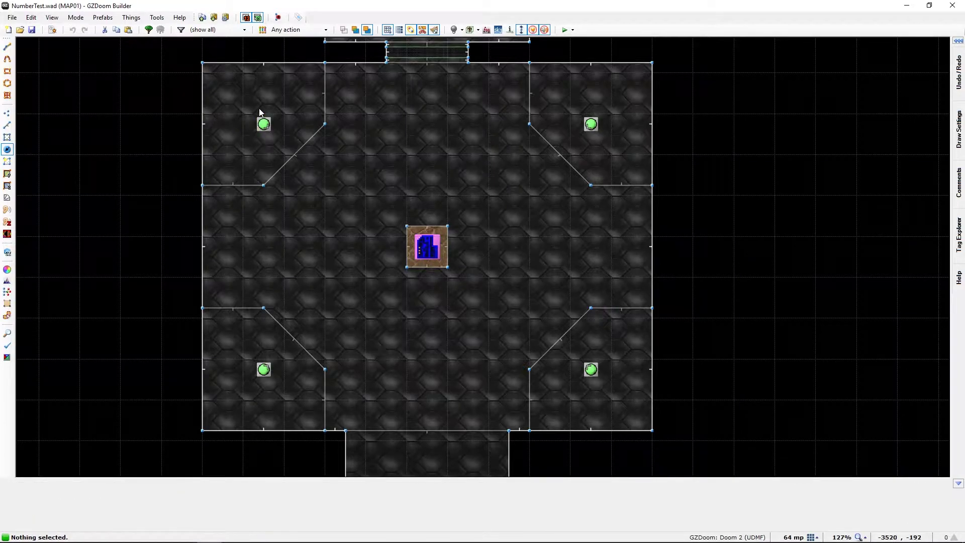
right_click(592, 377)
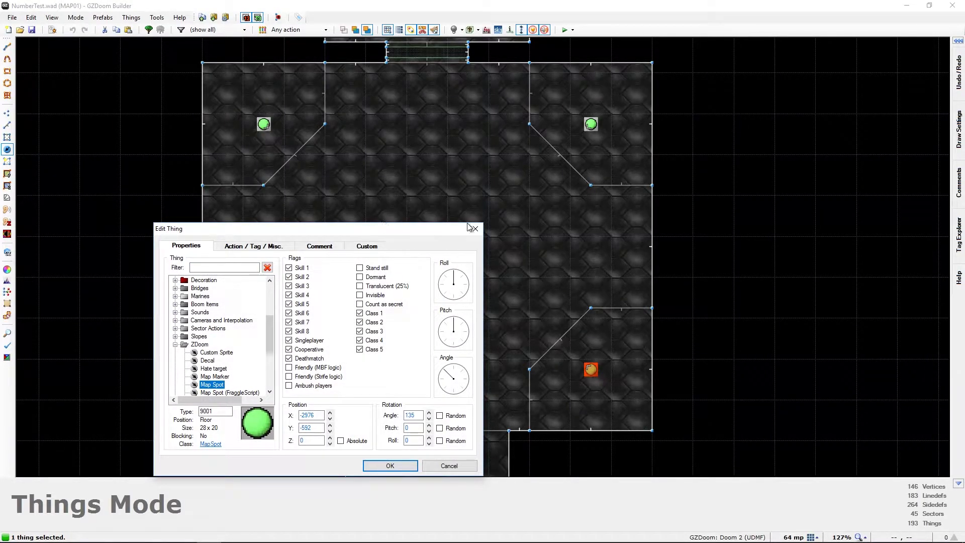
left_click(242, 248)
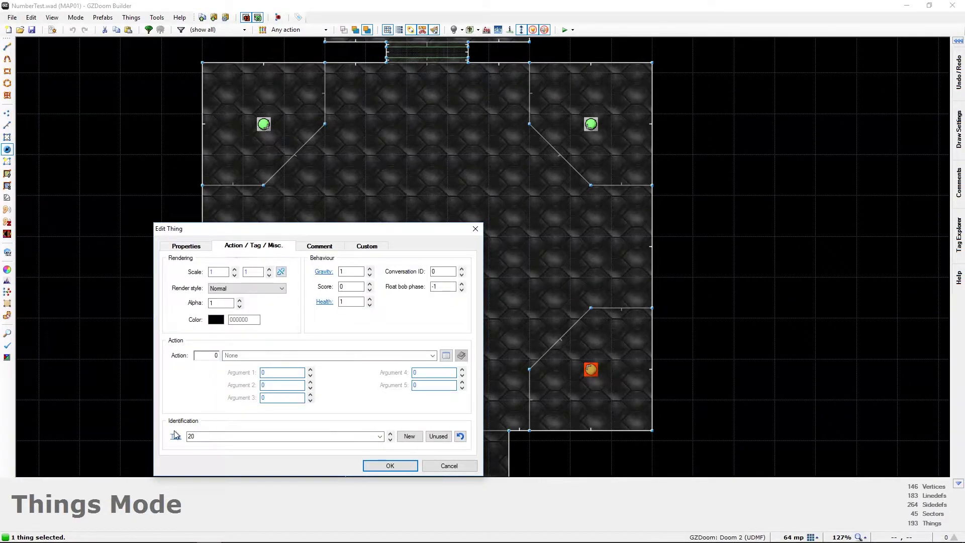
left_click(390, 466)
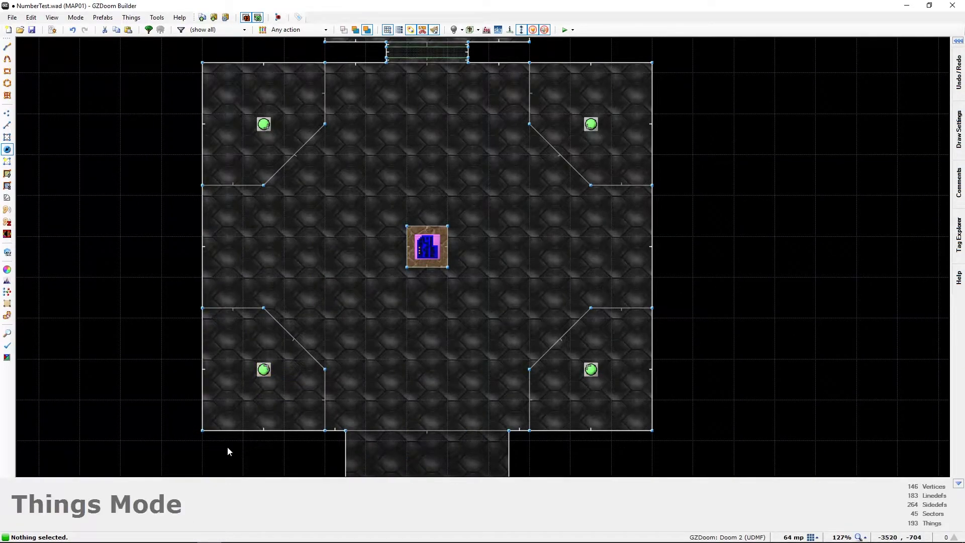
mouse_move(256, 374)
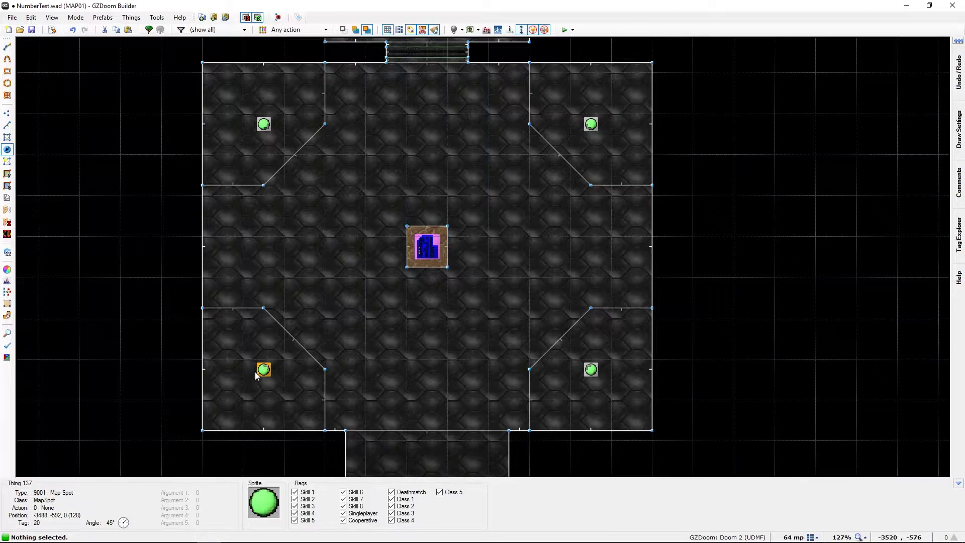
Inspect the blue keycard's thing type and its Script Execute action, leaving the settings unchanged
right_click(431, 246)
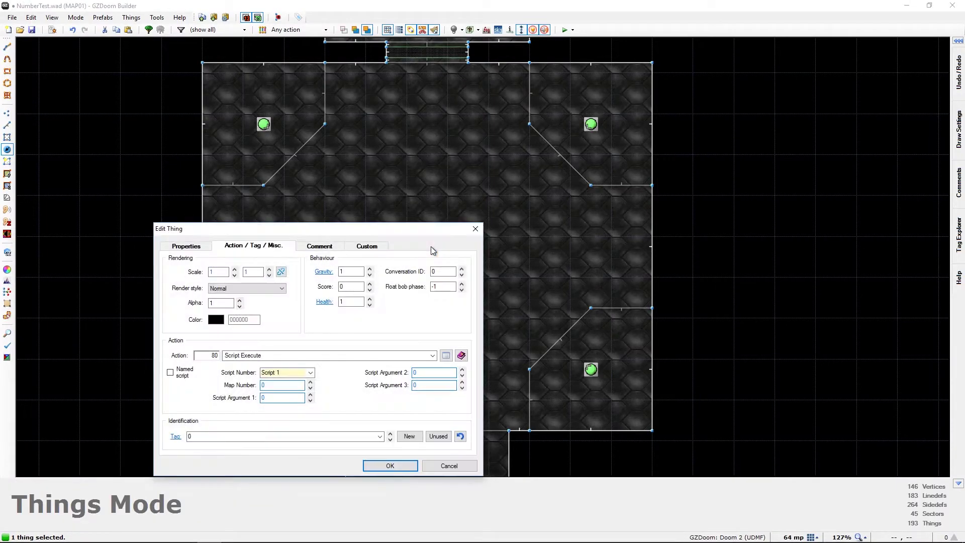
left_click(177, 248)
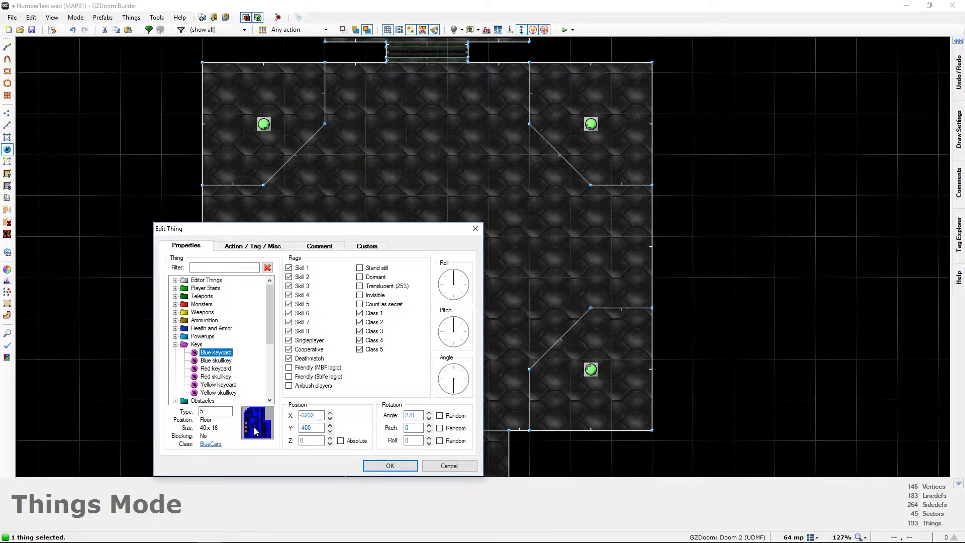
left_click(253, 246)
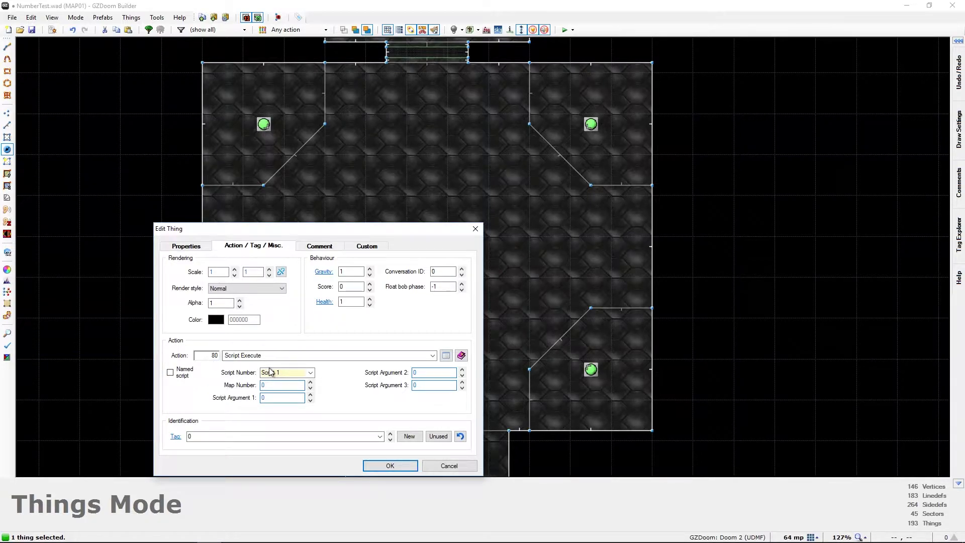
left_click(376, 467)
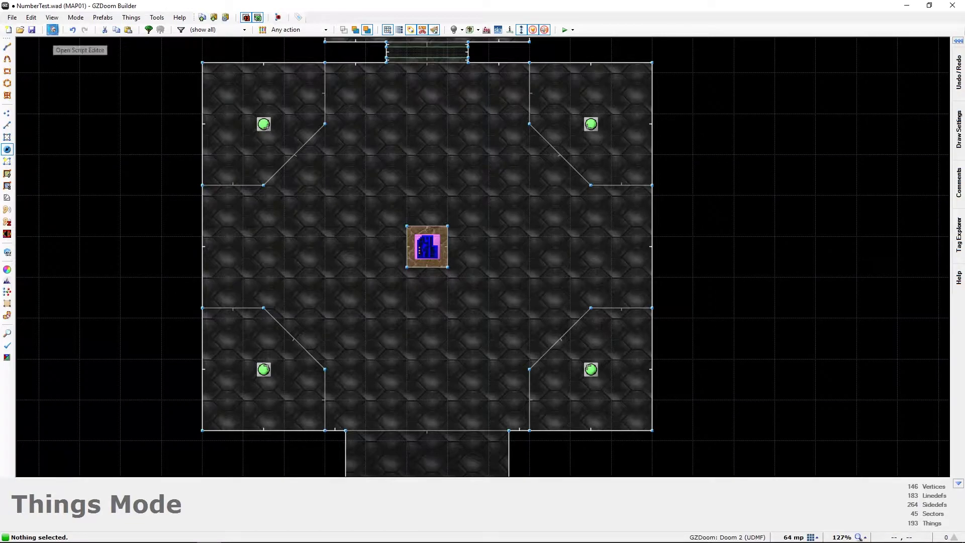
Open the Script Editor and review the Thing_SpawnFacing call in script 1 against the room's map spots
left_click(52, 30)
scroll(419, 299, "up", 5)
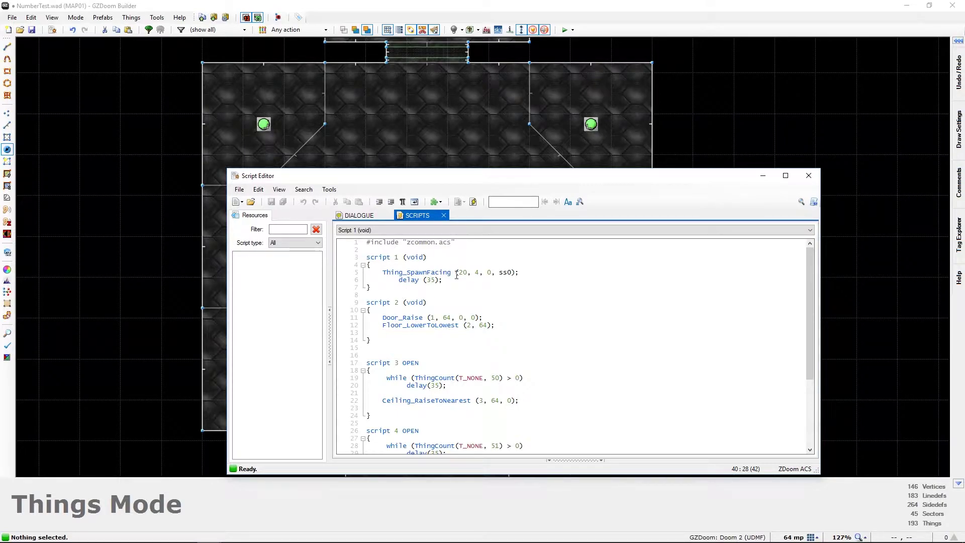
mouse_move(267, 129)
Remove the stray ss from script 1 so the call reads Thing_SpawnFacing (20, 4, 0, 0), and minimize the Script Editor
left_click(488, 275)
double_click(489, 273)
key("Left")
left_click(500, 273)
key("Delete")
key("Delete")
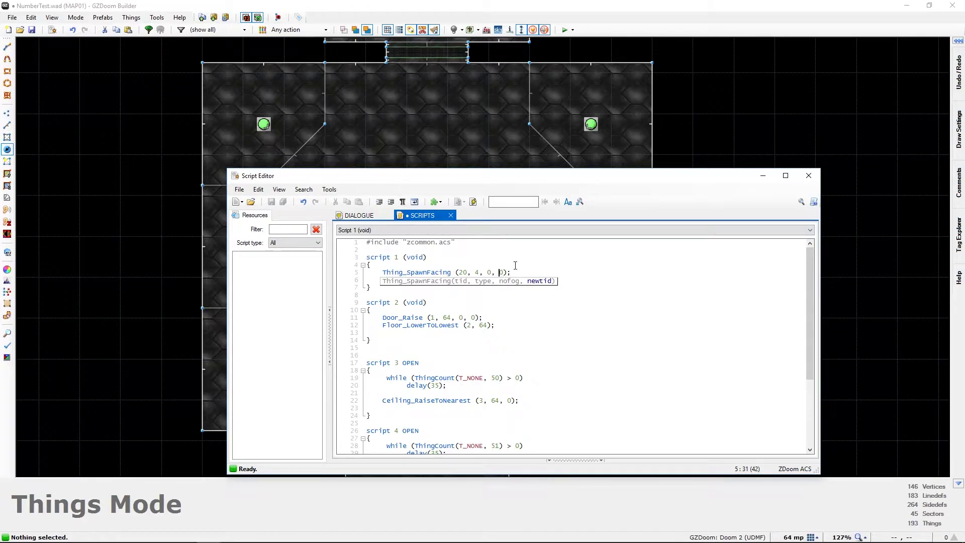
key("End")
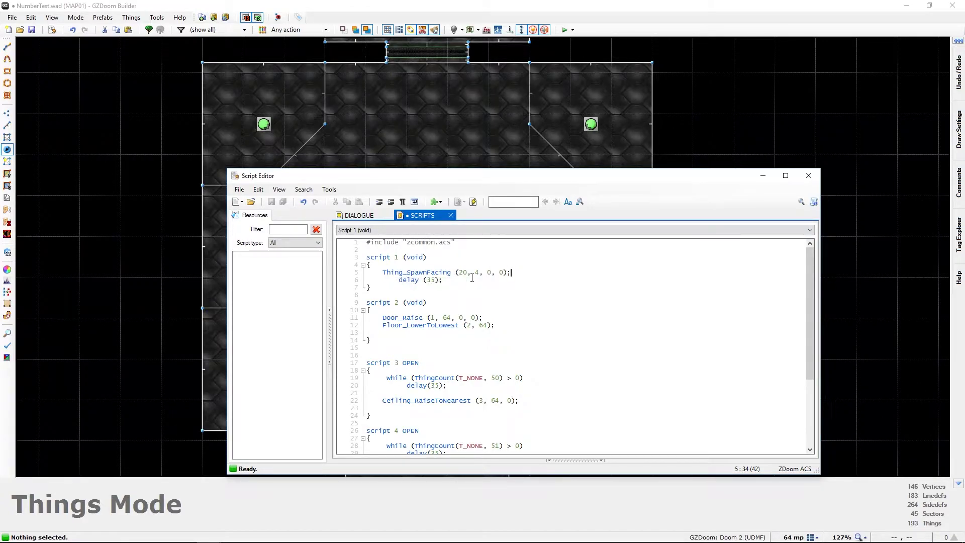
left_click(369, 288)
left_click(382, 272)
left_click(763, 177)
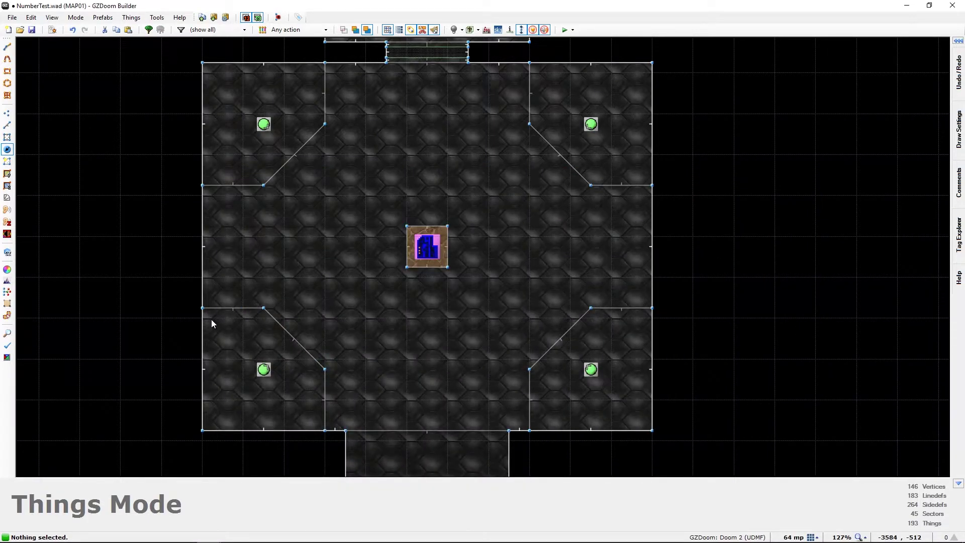
In Linedefs Mode, inspect the script action and activation of the small switch's linedef at the centre of the weapon and ammo room
scroll(212, 319, "down", 1)
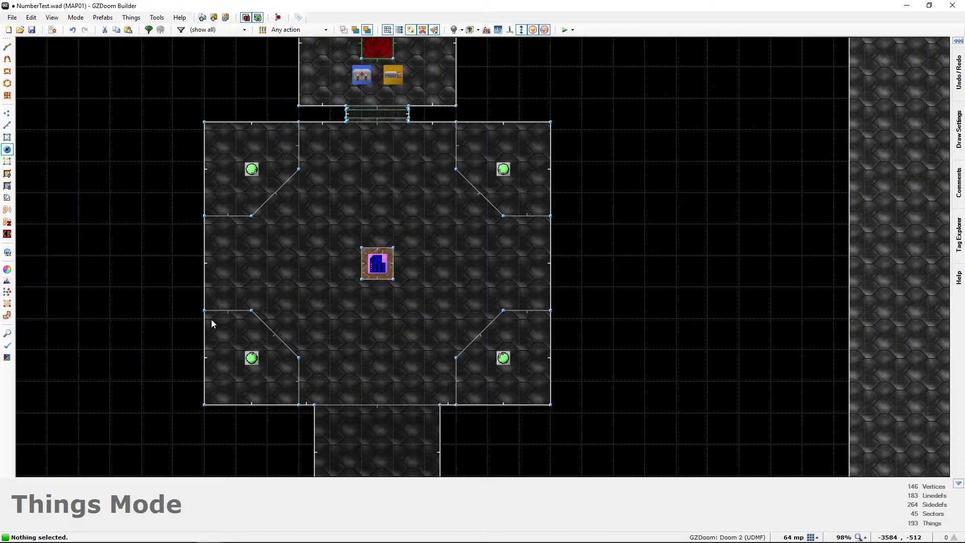
mouse_move(249, 174)
middle_click_drag(278, 101, 272, 161)
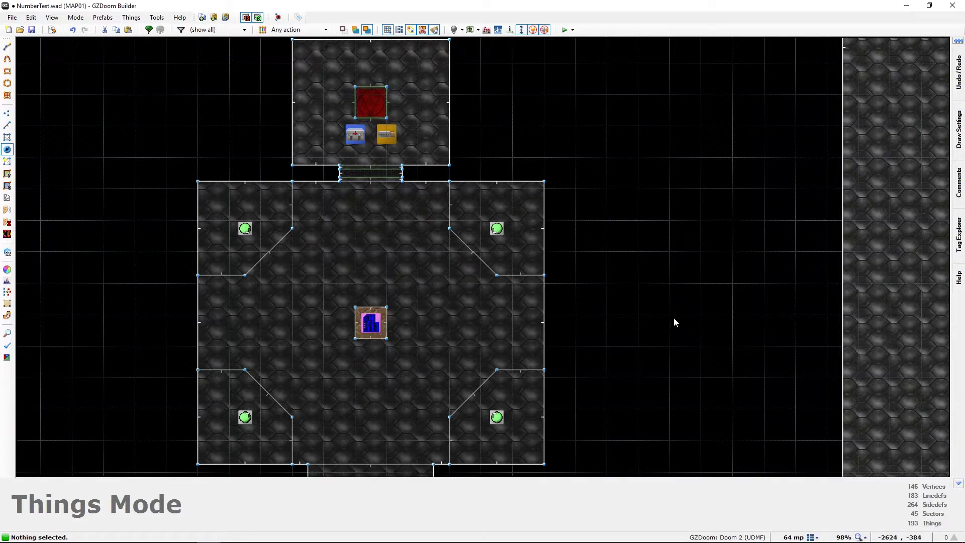
middle_click_drag(747, 265, 232, 286)
mouse_move(666, 294)
middle_mouse_down()
mouse_move(237, 228)
mouse_move(2, 168)
middle_mouse_up()
mouse_move(472, 134)
middle_mouse_down()
mouse_move(229, 329)
mouse_move(242, 340)
middle_mouse_up()
middle_click_drag(383, 282, 340, 348)
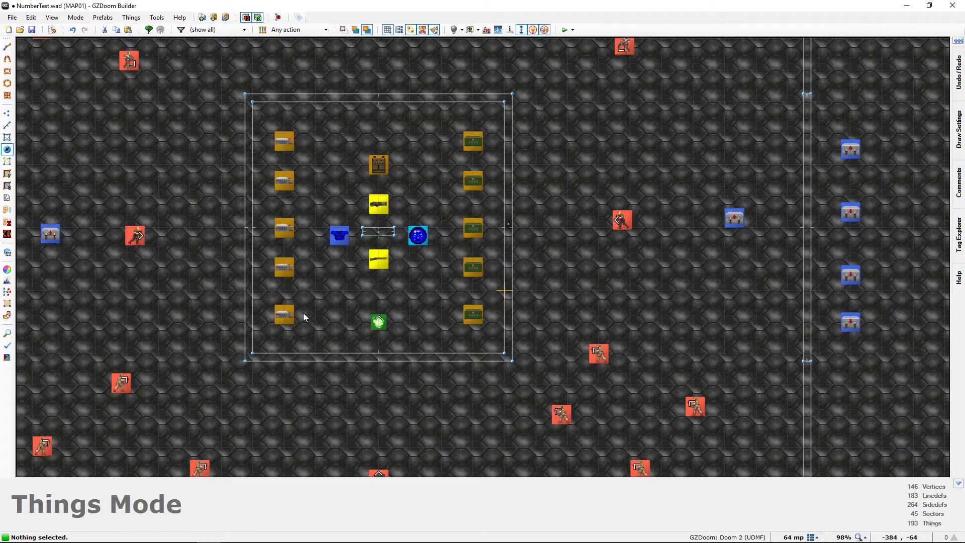
key("l")
right_click(377, 236)
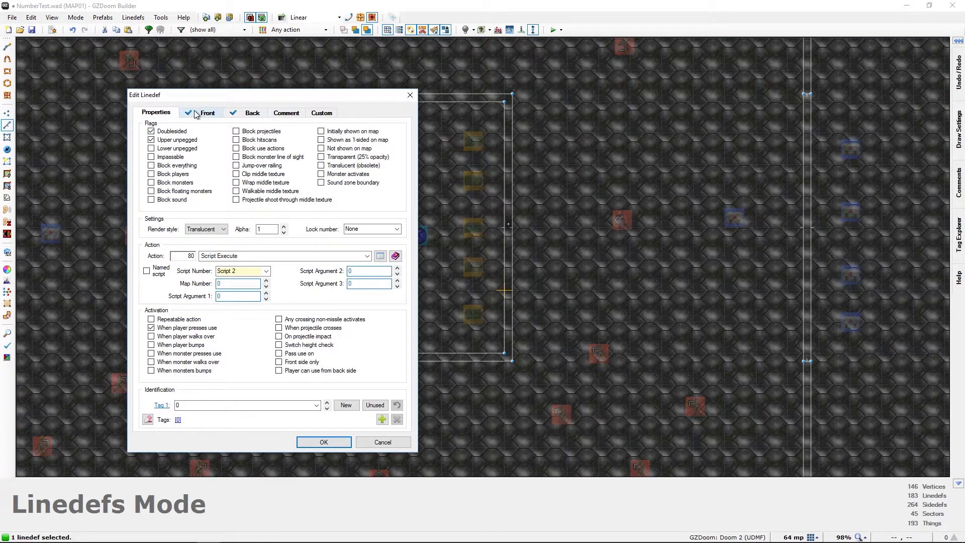
left_click(324, 442)
In Sectors Mode, inspect the properties of the wall sector enclosing the weapon room and the small central switch sector, discarding any changes
key("s")
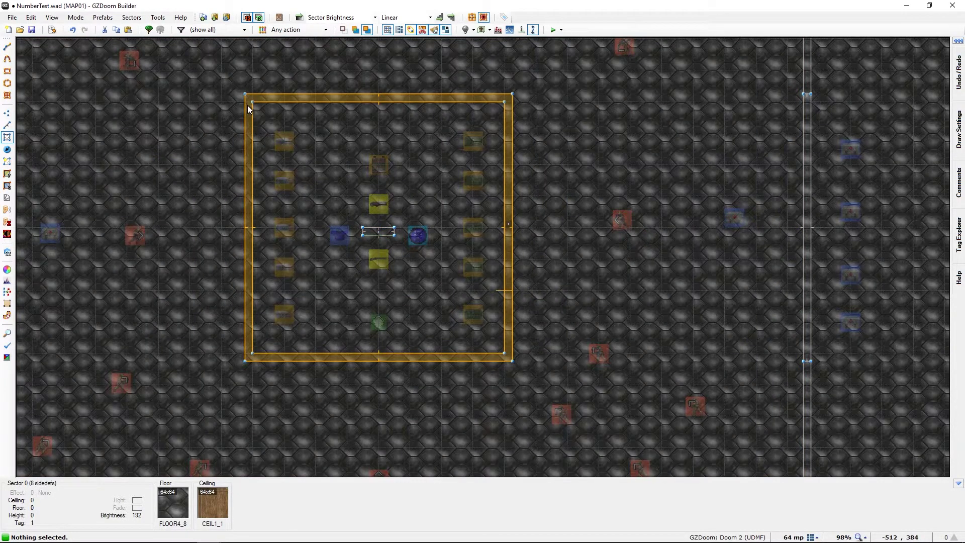
right_click(247, 106)
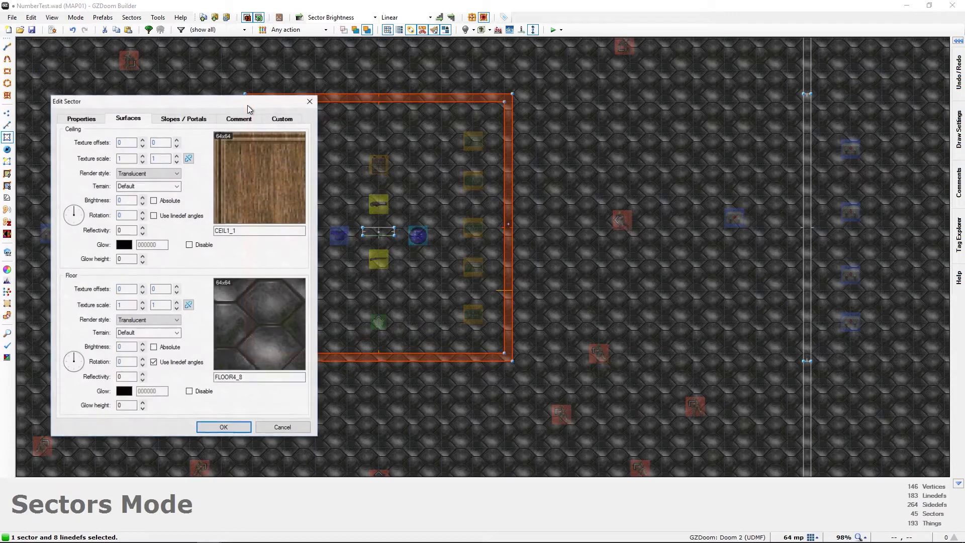
left_click(91, 121)
left_click(284, 427)
right_click(382, 233)
key("Escape")
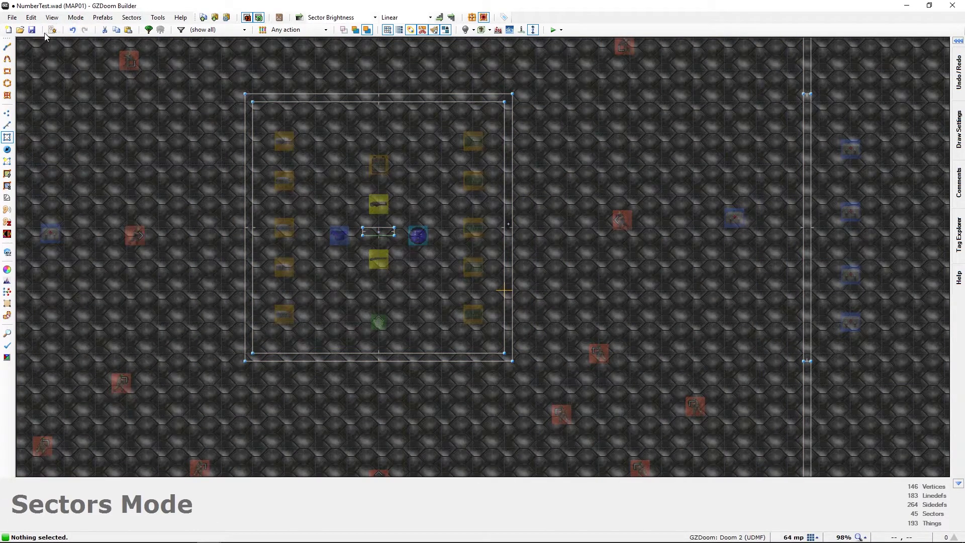
Reopen the Script Editor, review scripts 2 to 4 below the spawn script, and close it
left_click(52, 31)
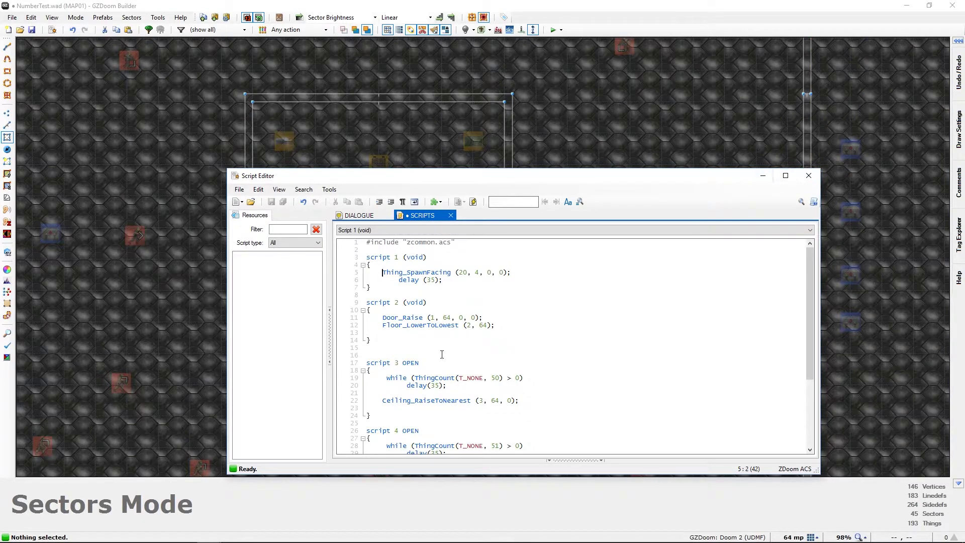
scroll(354, 322, "down", 2)
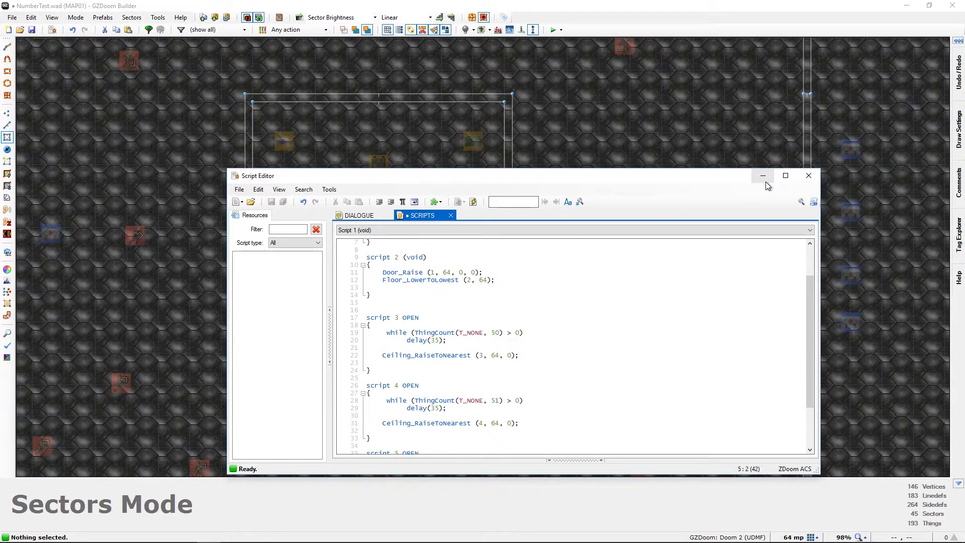
left_click(809, 175)
In Things Mode, inspect the tag of a monster just outside the northeast corner of the weapon room
scroll(365, 210, "down", 1)
scroll(365, 210, "down", 1)
middle_click_drag(339, 187, 390, 256)
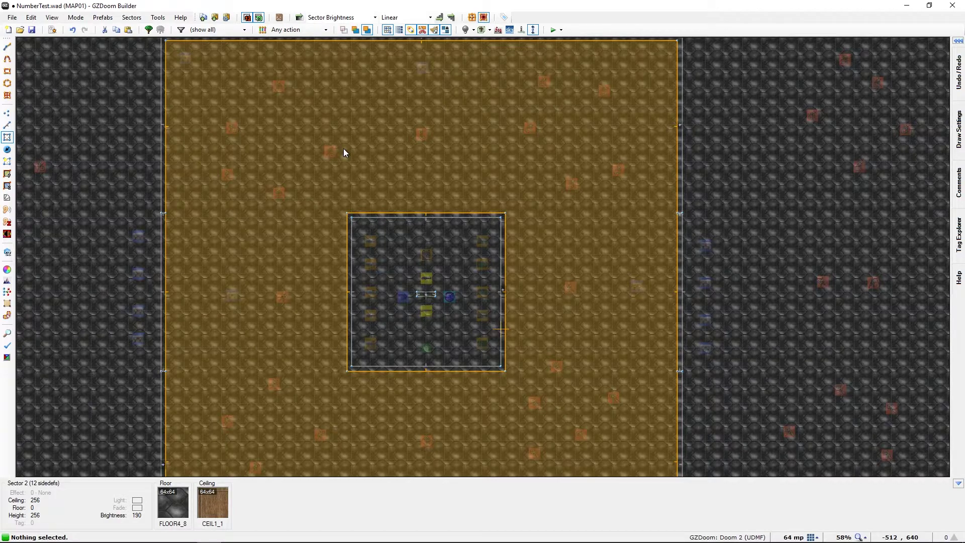
key("t")
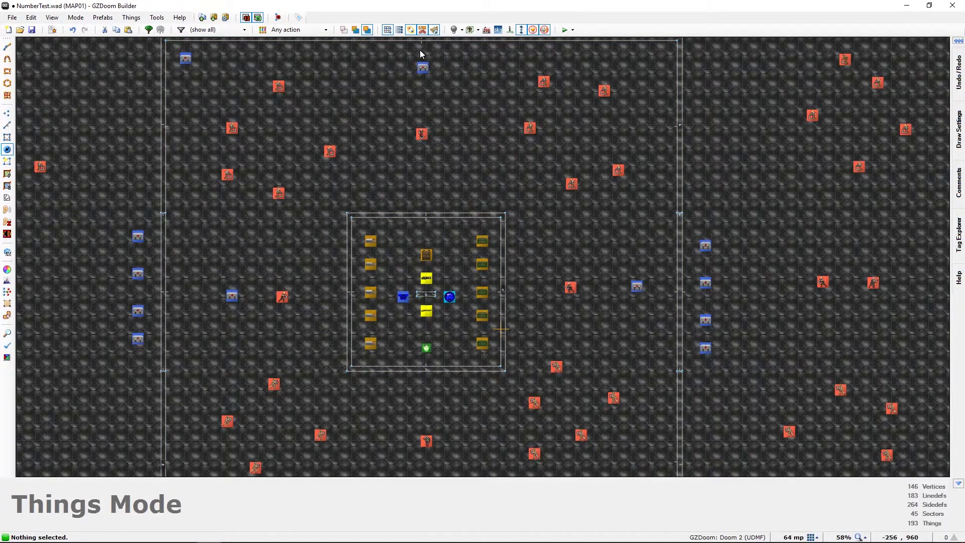
mouse_move(617, 261)
middle_mouse_down()
mouse_move(608, 156)
mouse_move(629, 249)
middle_mouse_up()
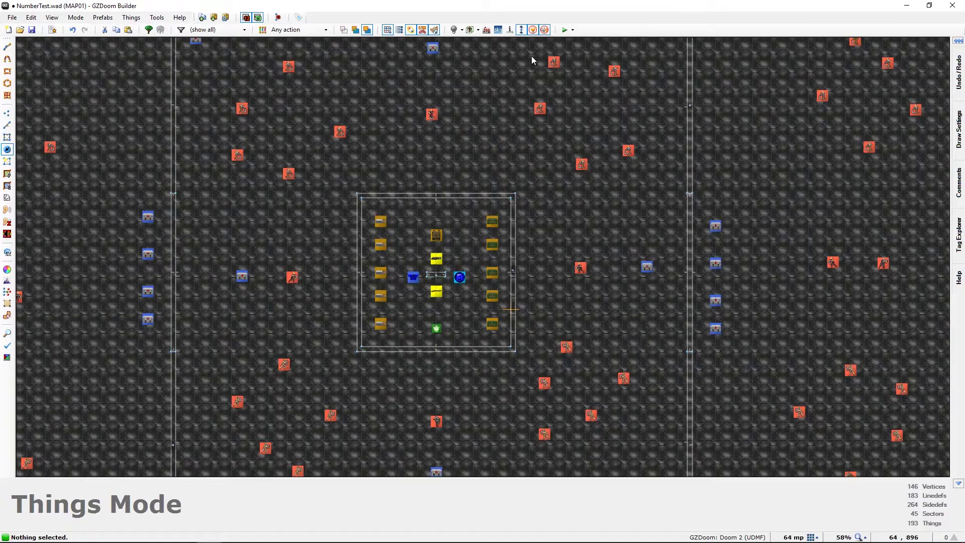
key("s")
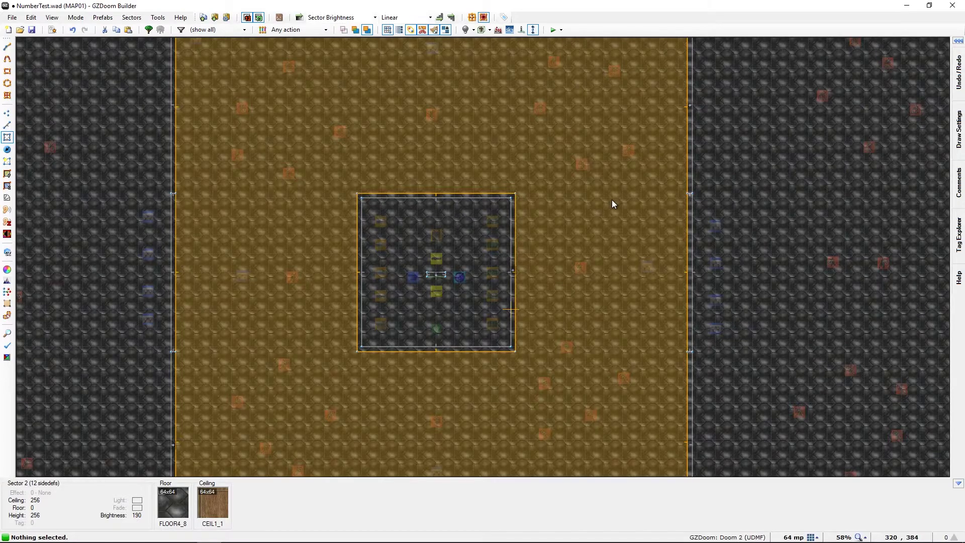
key("t")
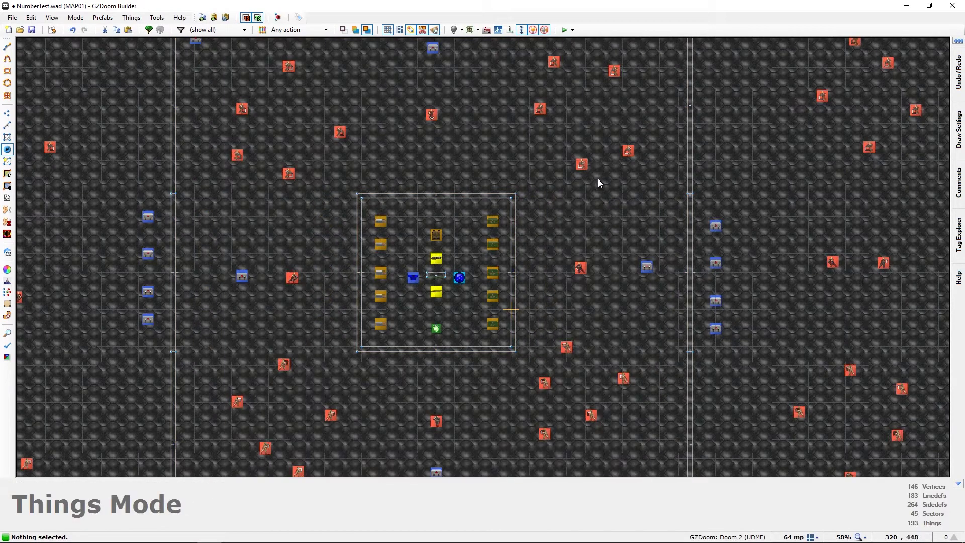
right_click(577, 172)
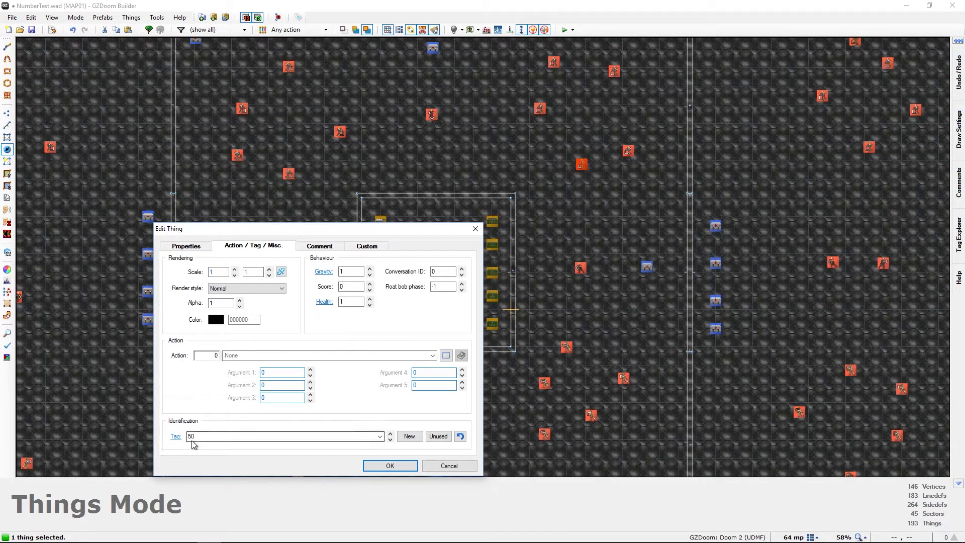
left_click(390, 467)
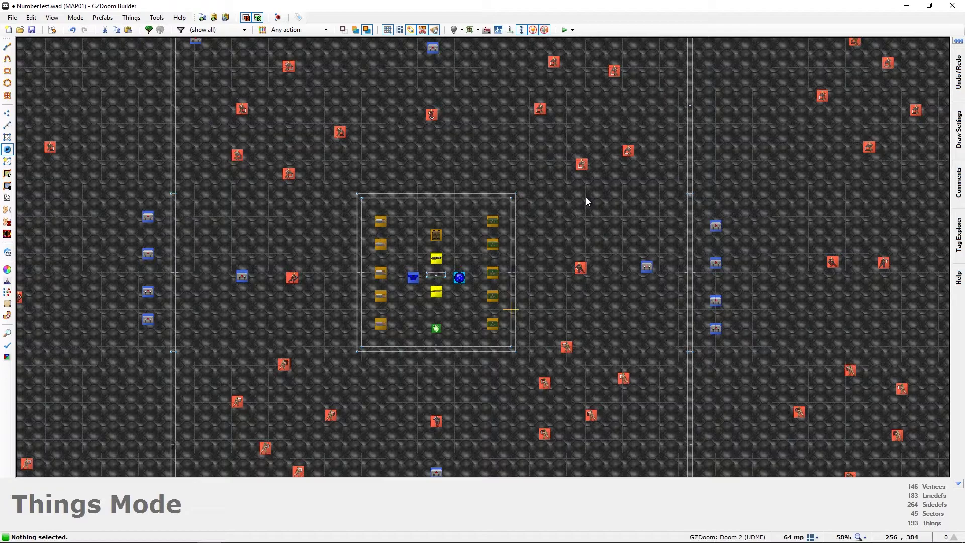
Open the Script Editor and examine the ThingCount loop in script 3, including its tag 50 argument and greater-than-zero condition
left_click(52, 31)
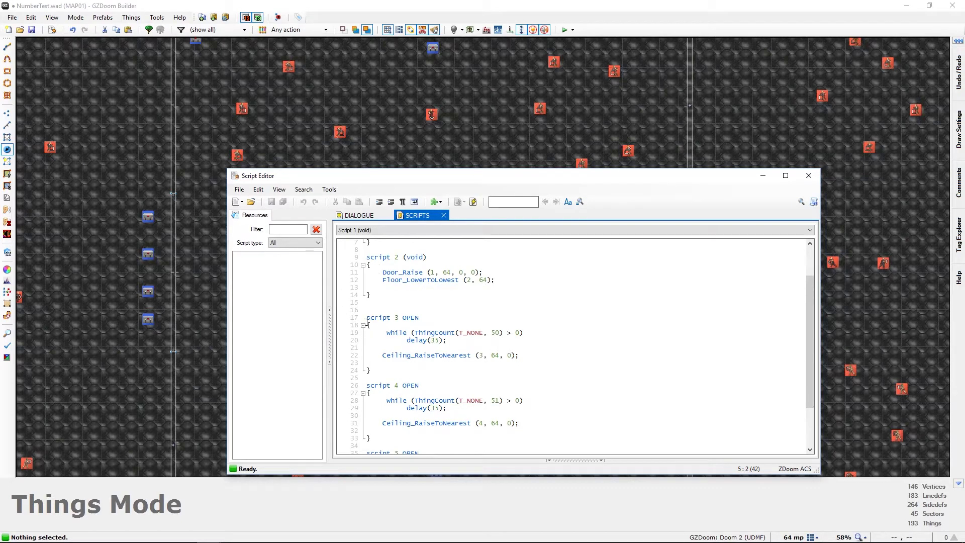
scroll(368, 323, "down", 1)
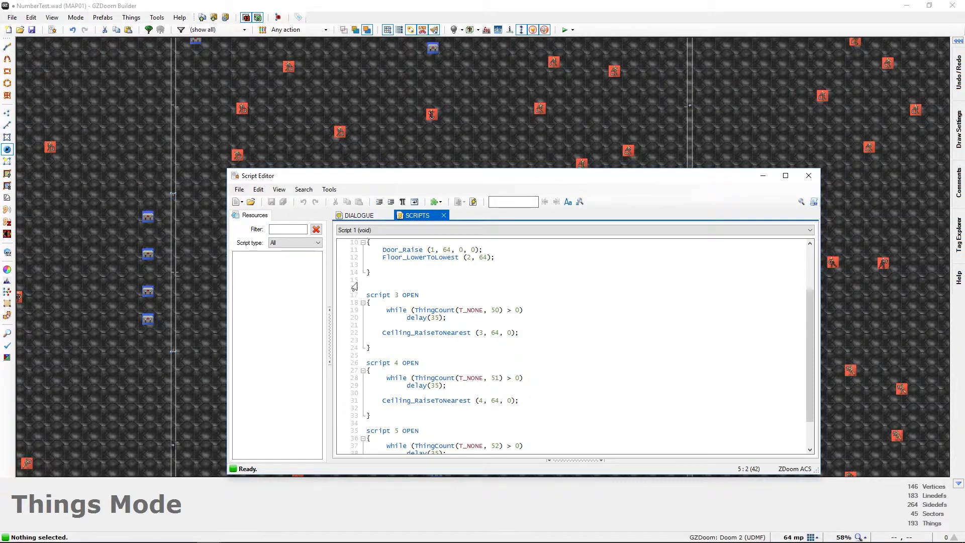
left_click(467, 310)
left_click_drag(467, 309, 484, 311)
left_click(467, 311)
left_click(496, 310)
left_click(511, 312)
type("s")
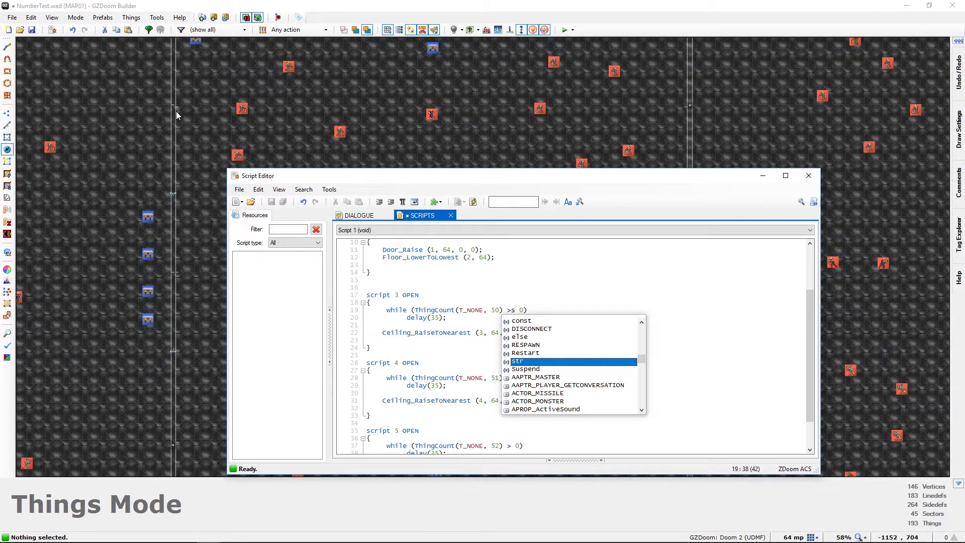
Inspect the tag of a monster in the large outer area in Things Mode and review the matching ThingCount loop in script 4
left_click(176, 111)
key("s")
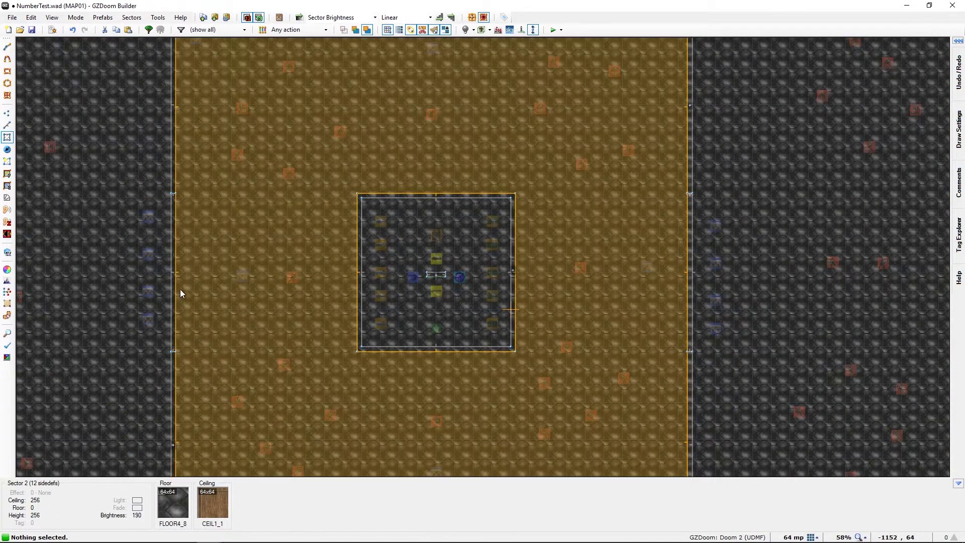
scroll(179, 276, "down", 3)
scroll(179, 276, "up", 2)
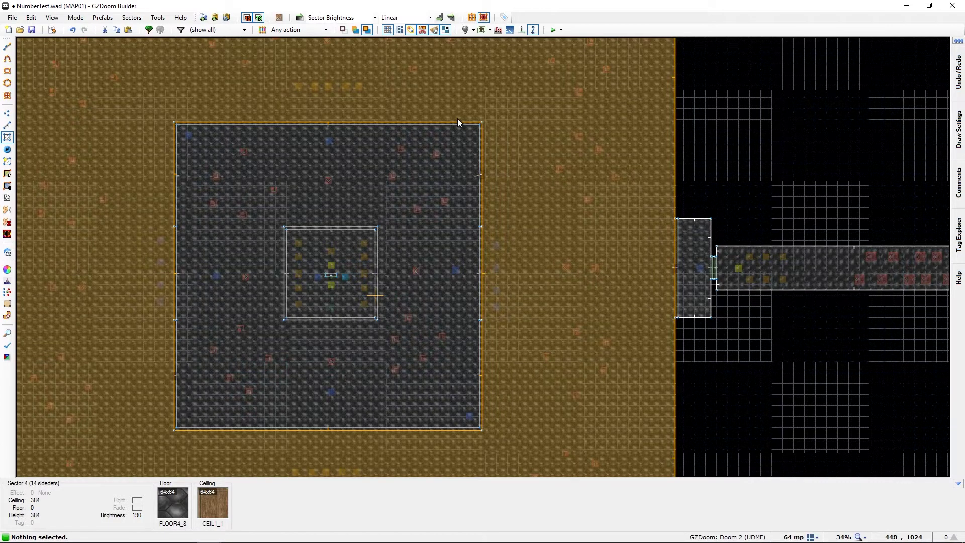
key("t")
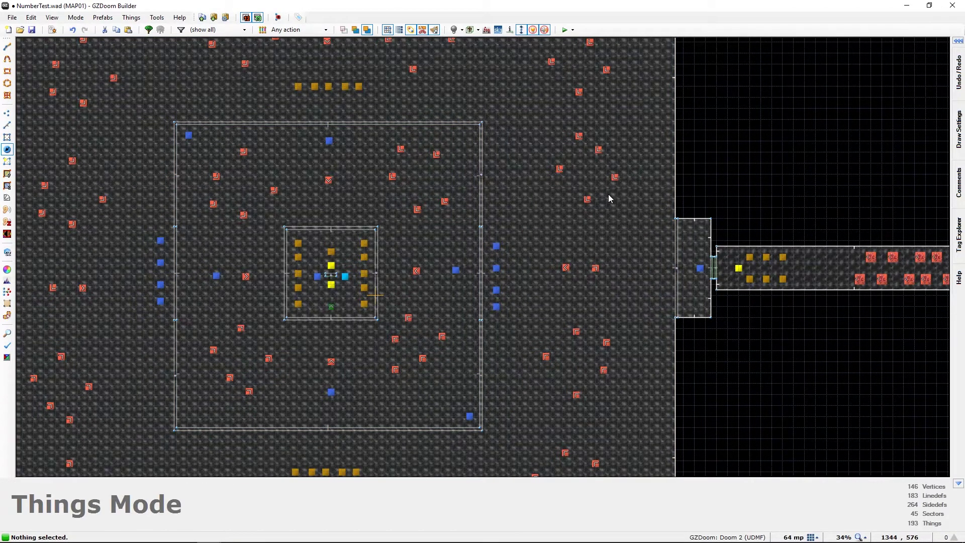
mouse_move(532, 270)
middle_mouse_down()
mouse_move(588, 181)
mouse_move(527, 271)
middle_mouse_up()
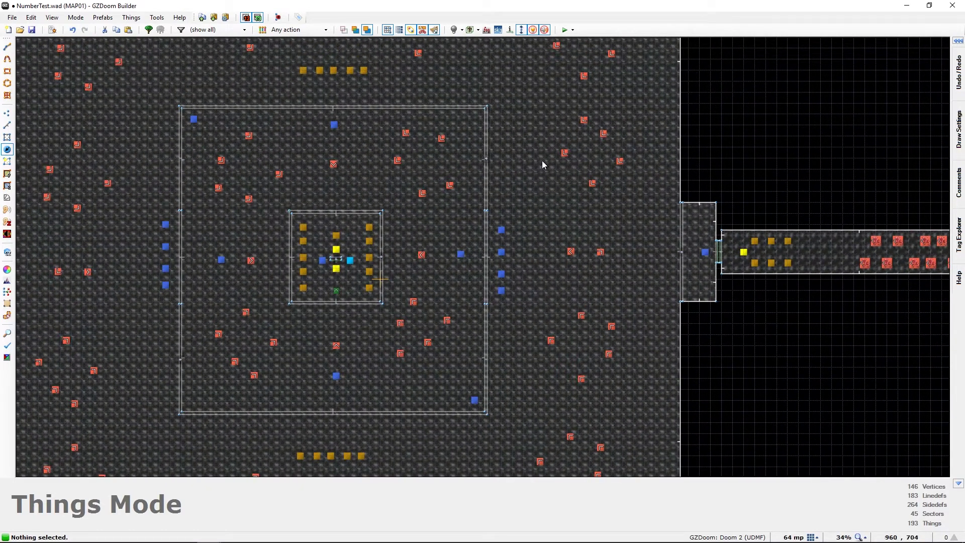
double_click(563, 155)
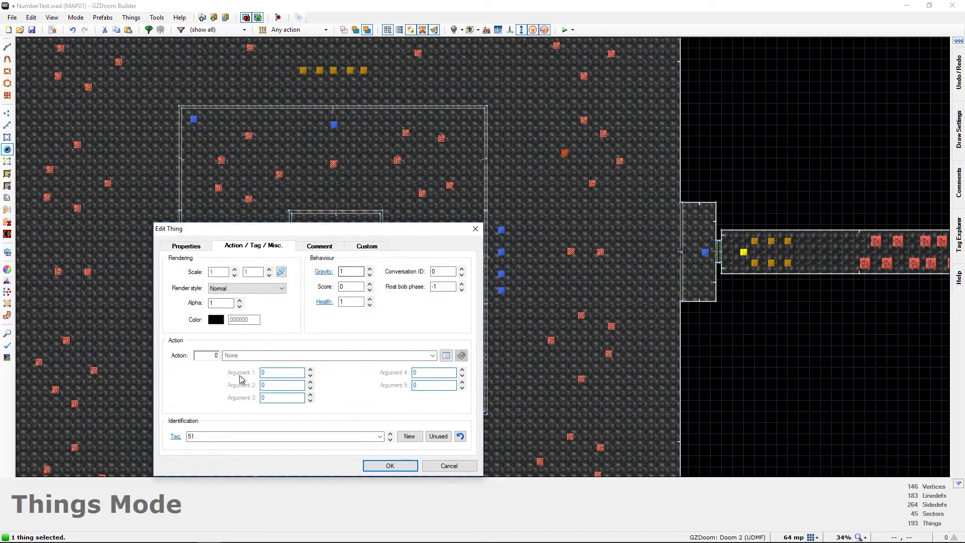
left_click(189, 437)
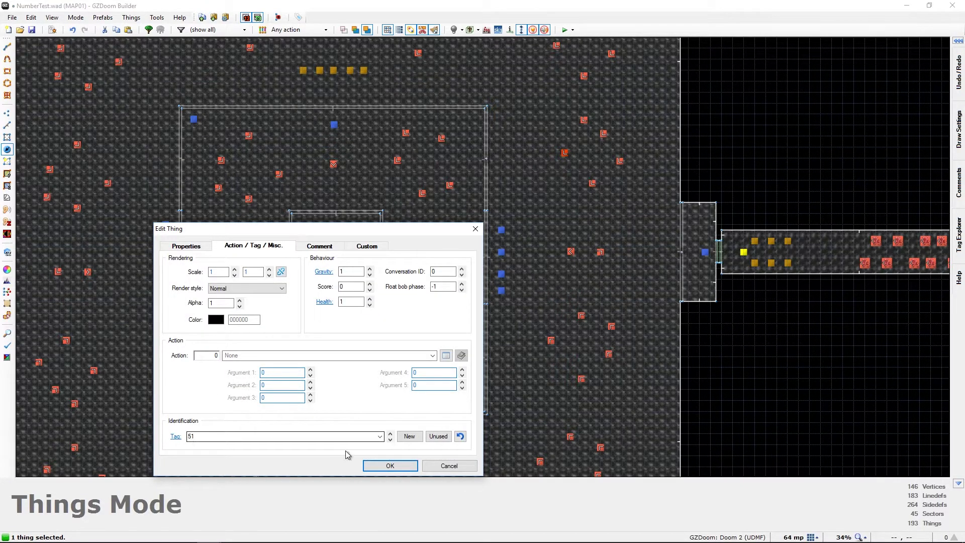
left_click(397, 467)
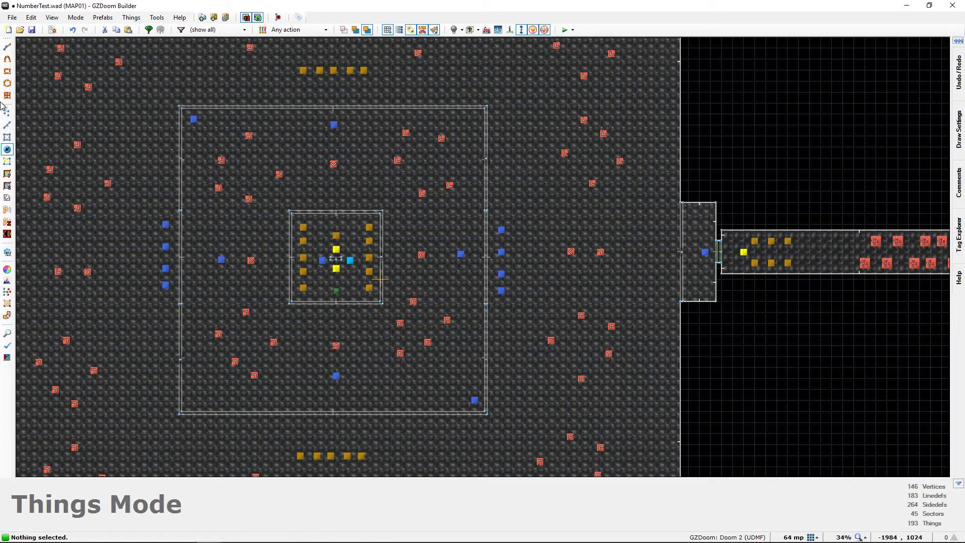
left_click(52, 30)
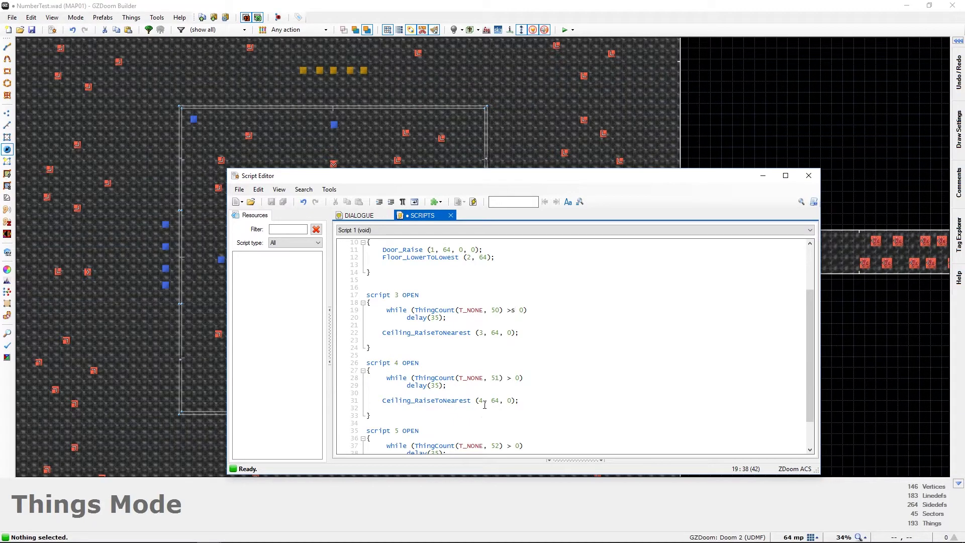
left_click(808, 175)
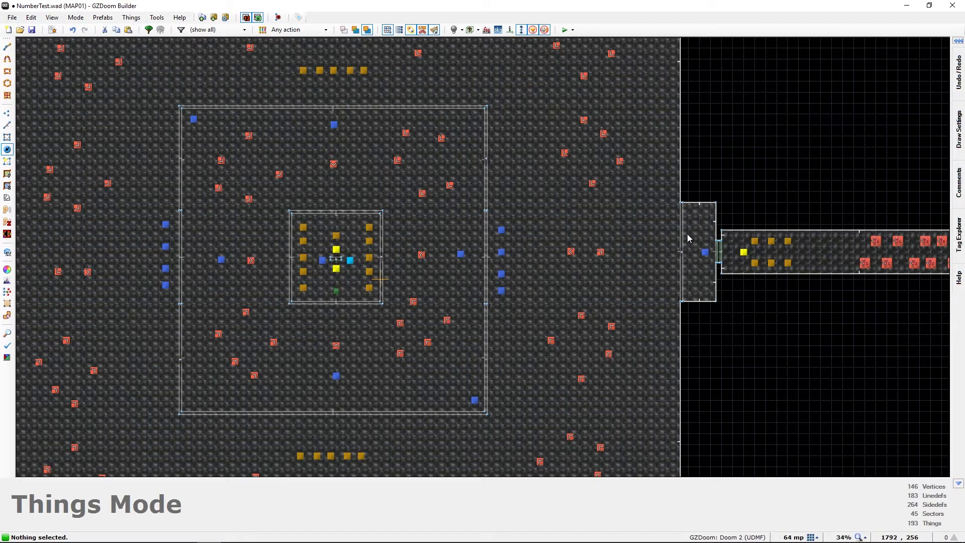
Examine the sectors and things of the eastern corridor, the monster room and the small end room, finishing with the whole map in view
middle_click_drag(664, 278, 453, 301)
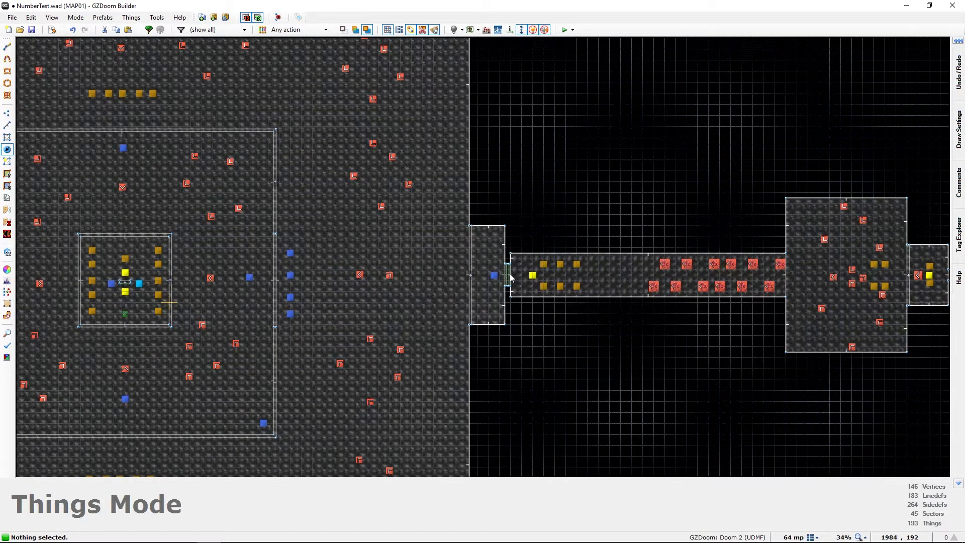
middle_click_drag(621, 276, 429, 306)
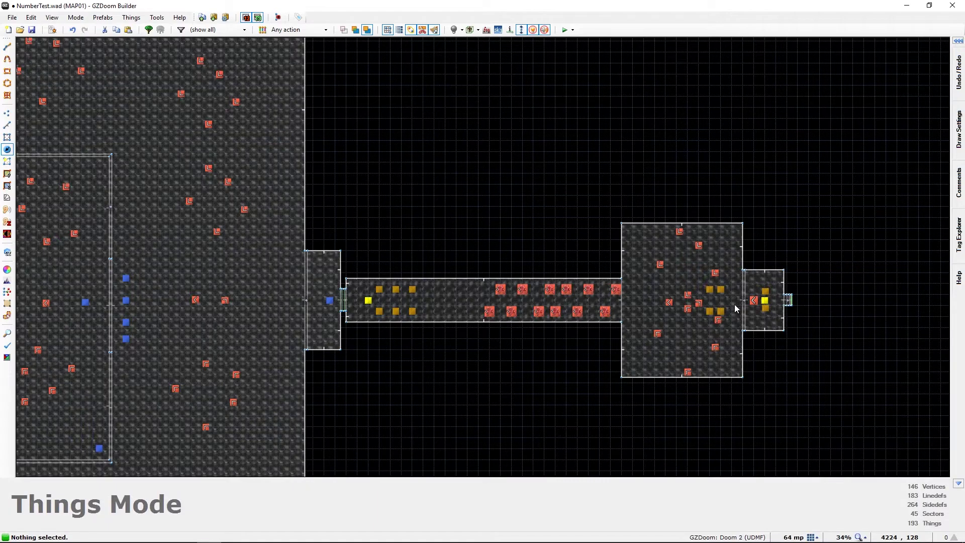
key("s")
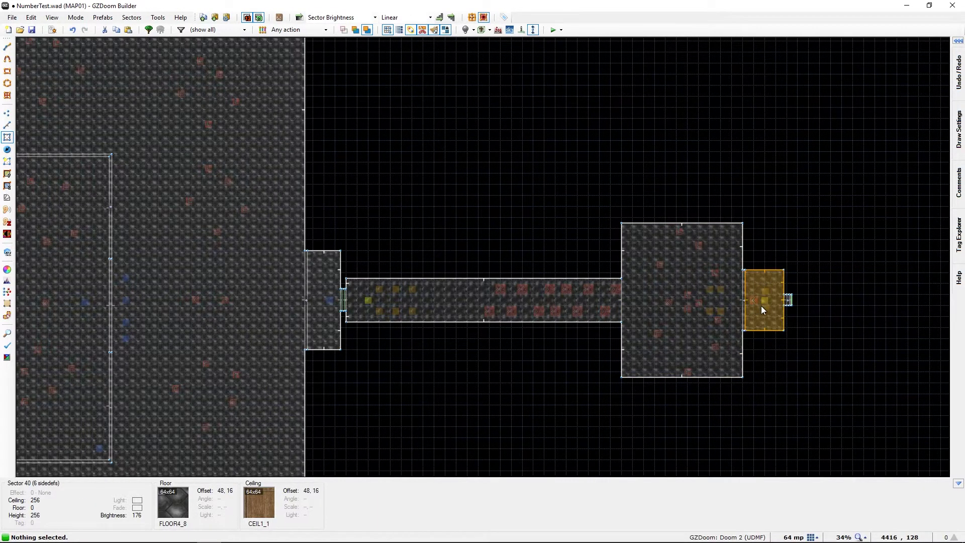
scroll(770, 314, "up", 4)
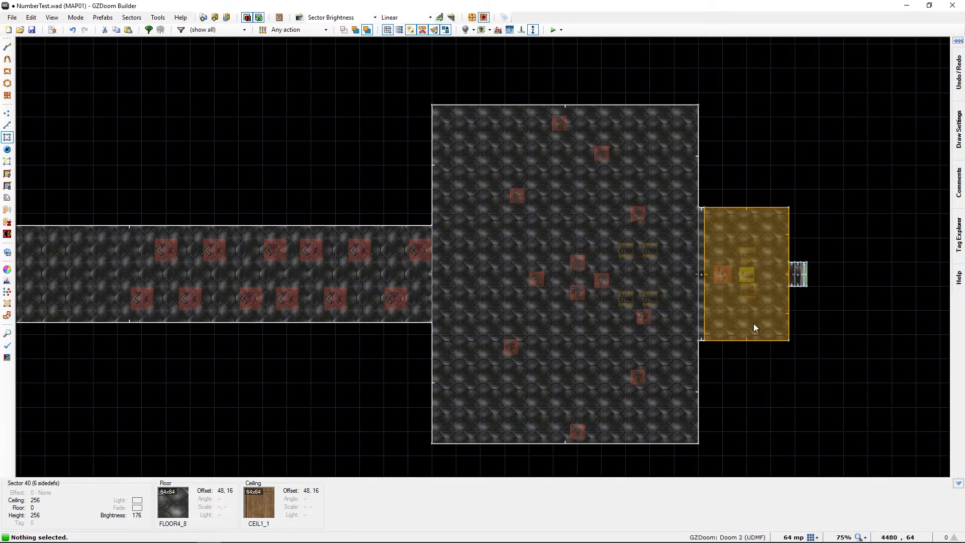
key("t")
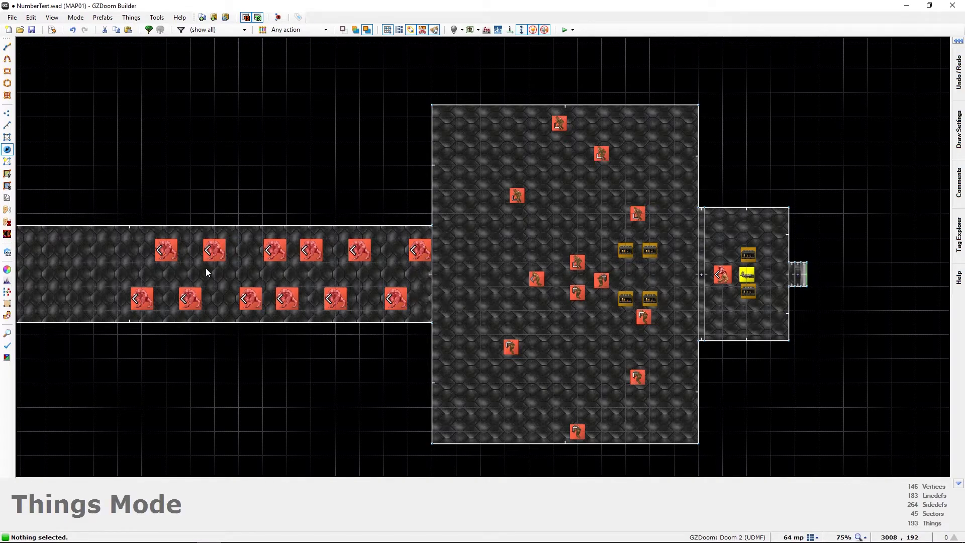
key("Home")
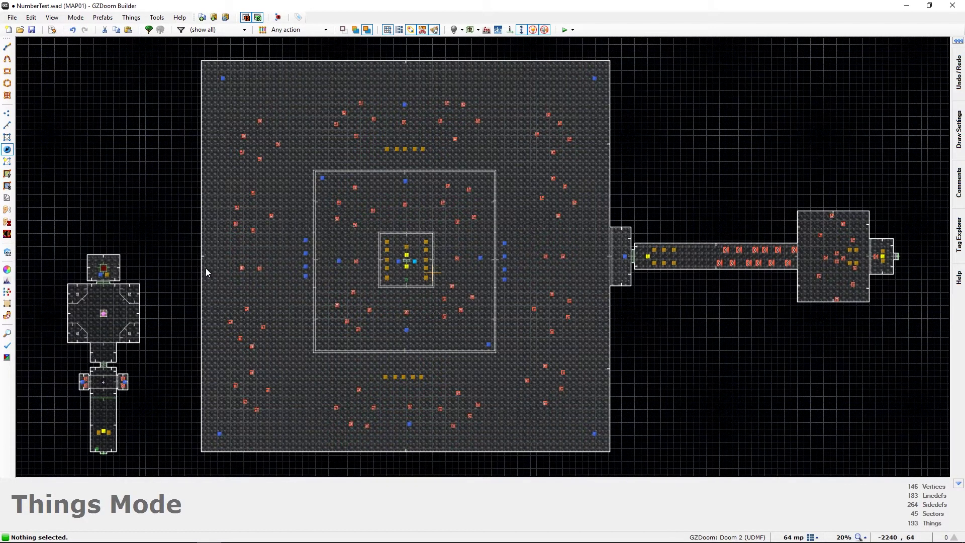